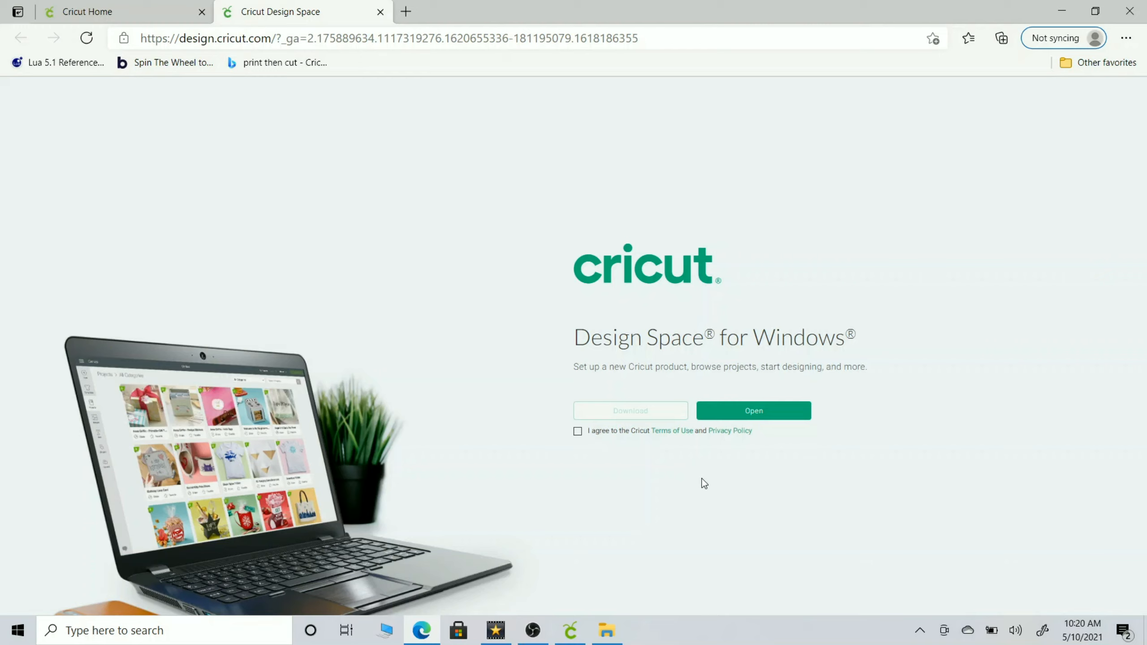
# Step: Switch to Cricut Design Space and start a new blank project
pyautogui.click(573, 632)
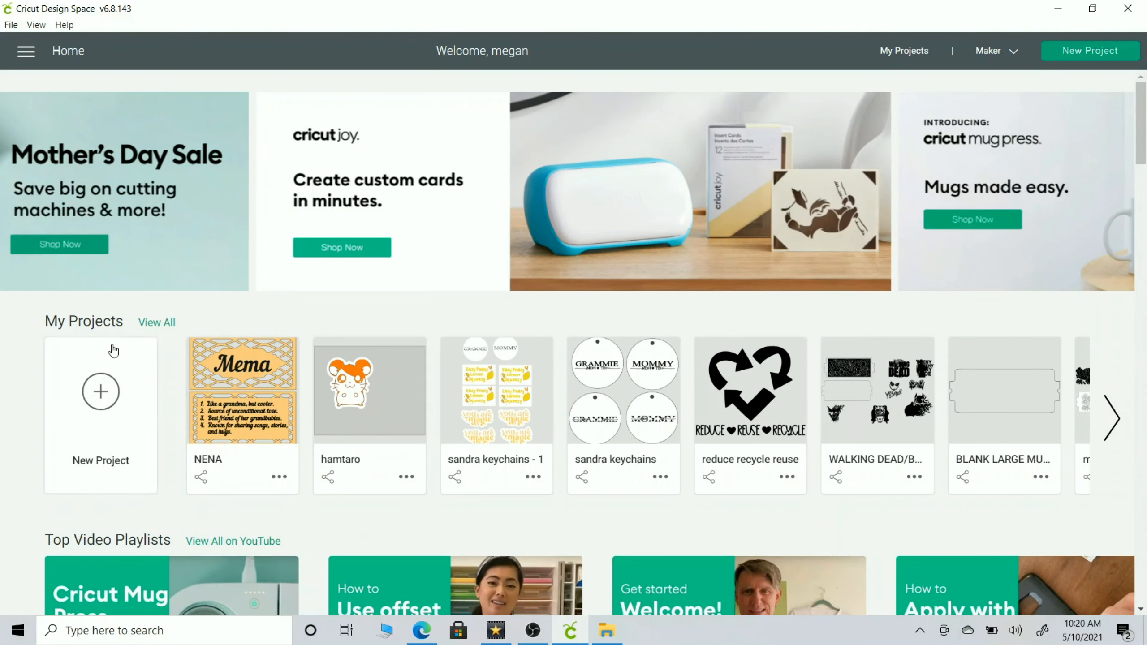
pyautogui.click(105, 387)
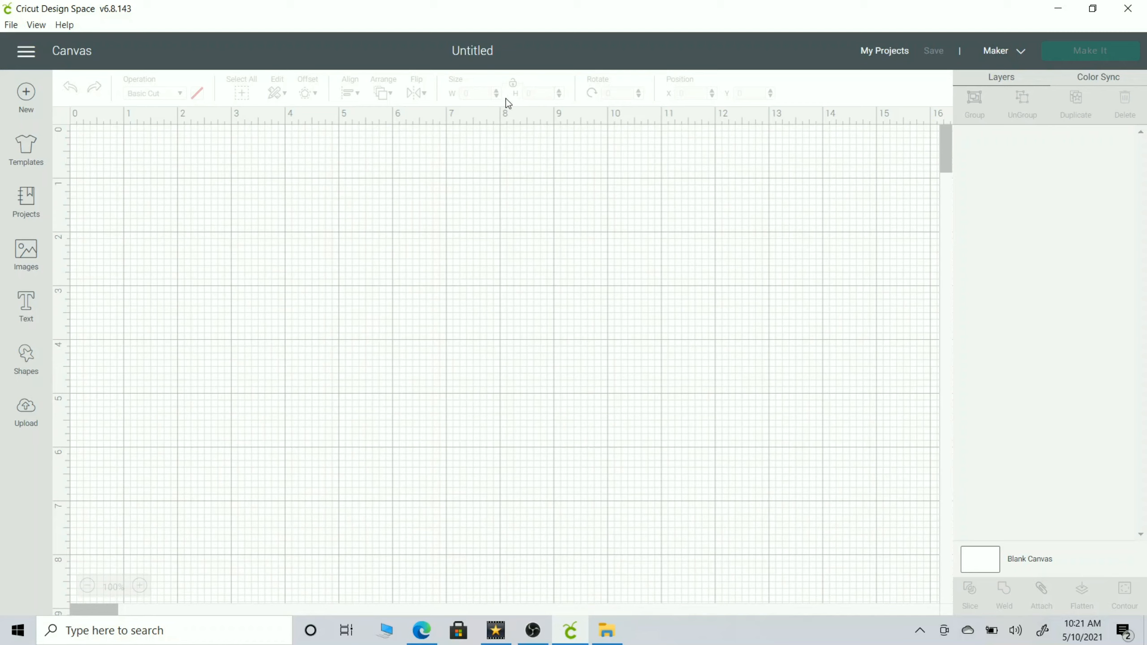
pyautogui.click(530, 93)
pyautogui.click(26, 60)
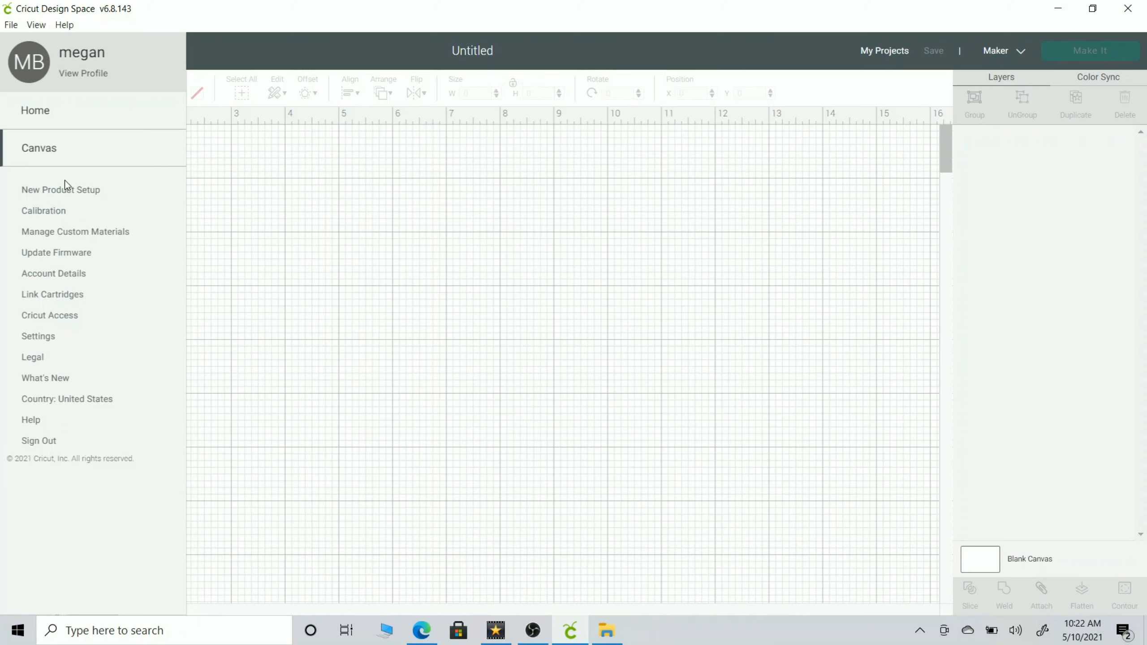
pyautogui.click(208, 158)
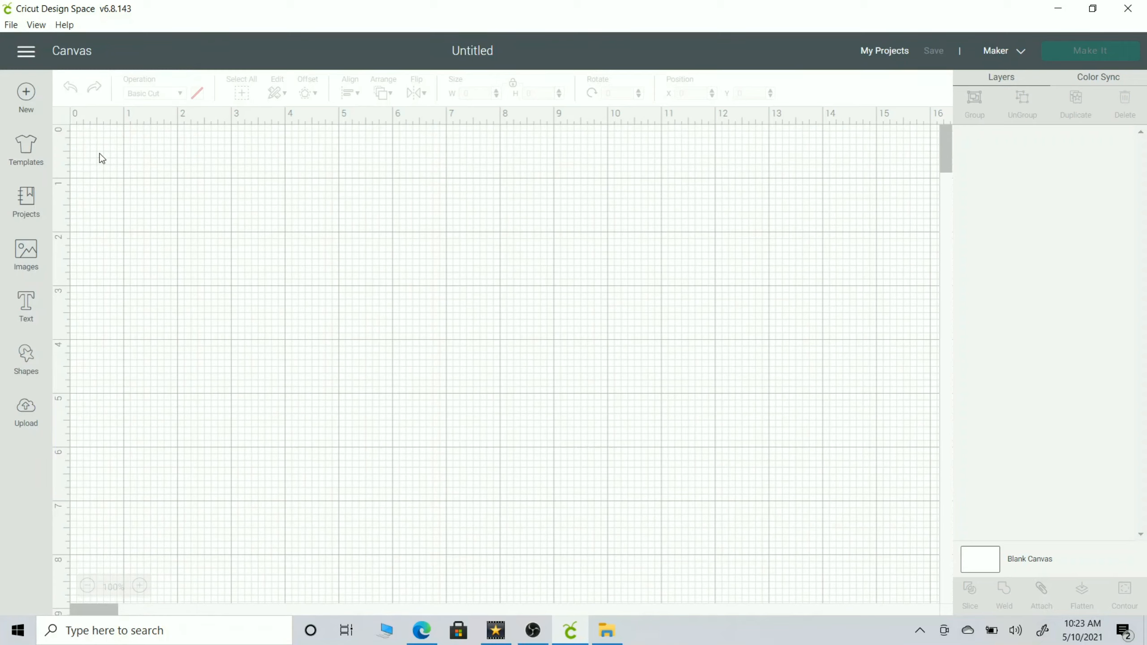
# Step: Place the Scoop neck t-shirts template on the blank canvas
pyautogui.click(33, 161)
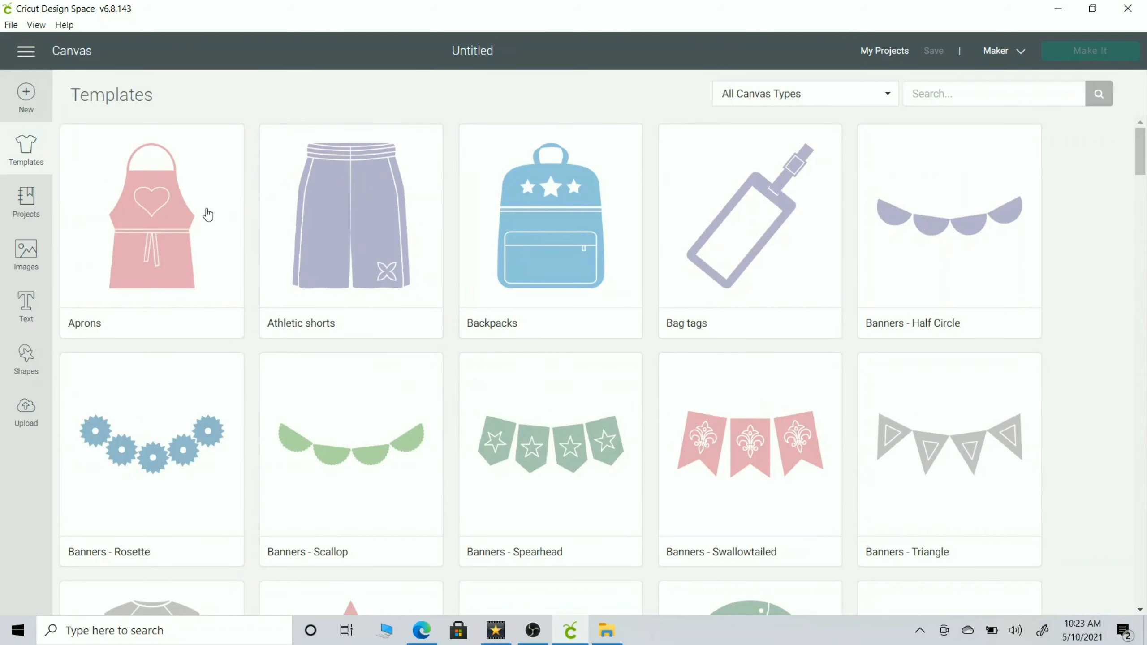
pyautogui.moveTo(1141, 145); pyautogui.dragTo(1145, 451)
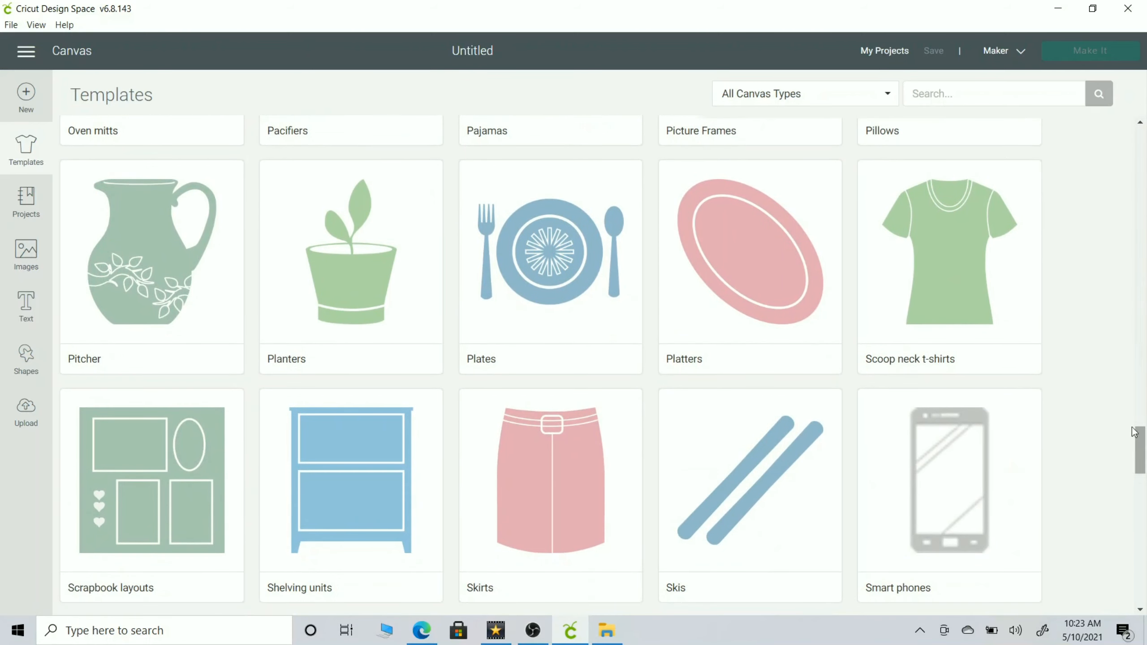
pyautogui.click(945, 247)
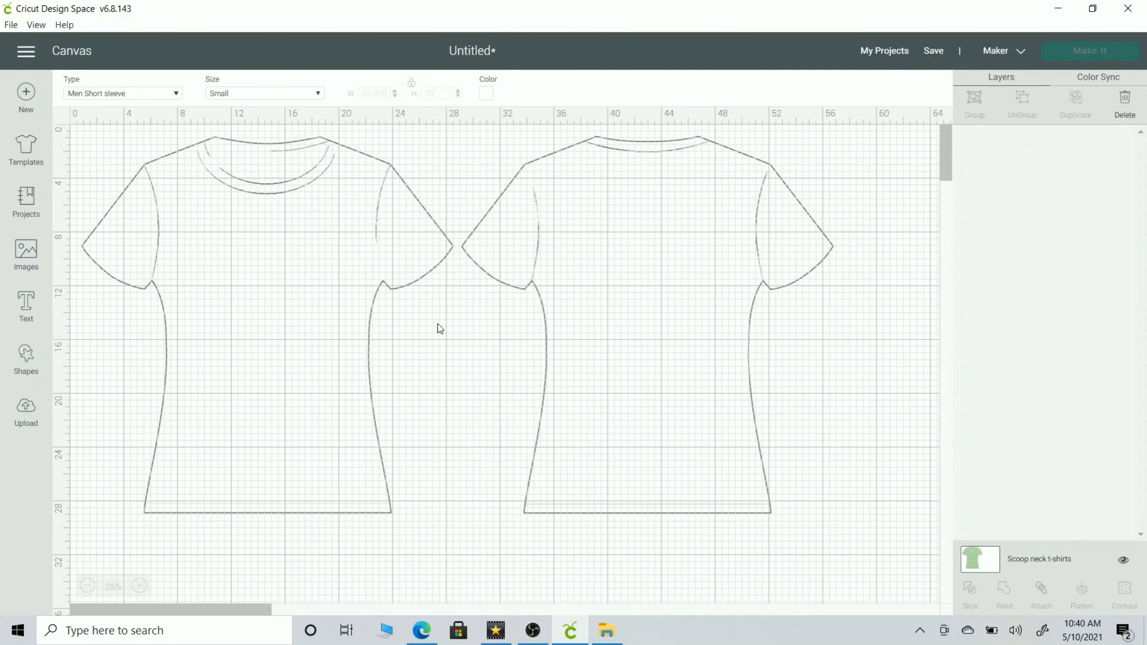
# Step: Check the T-shirt template's type and size choices and remove the template from the canvas
pyautogui.click(176, 95)
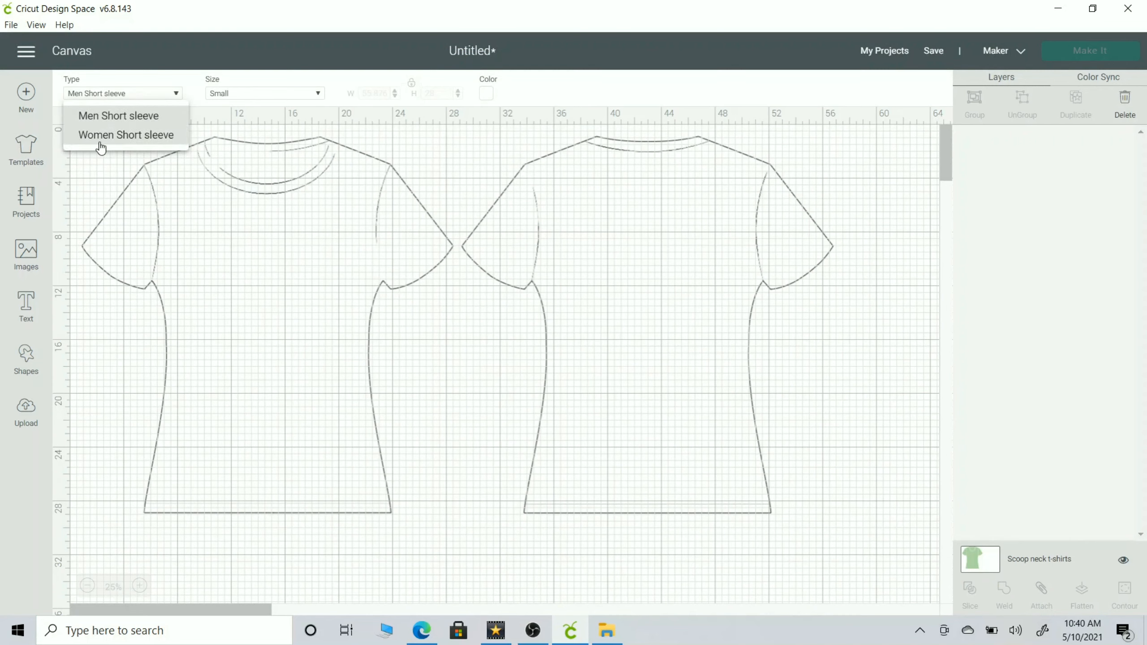
pyautogui.click(234, 96)
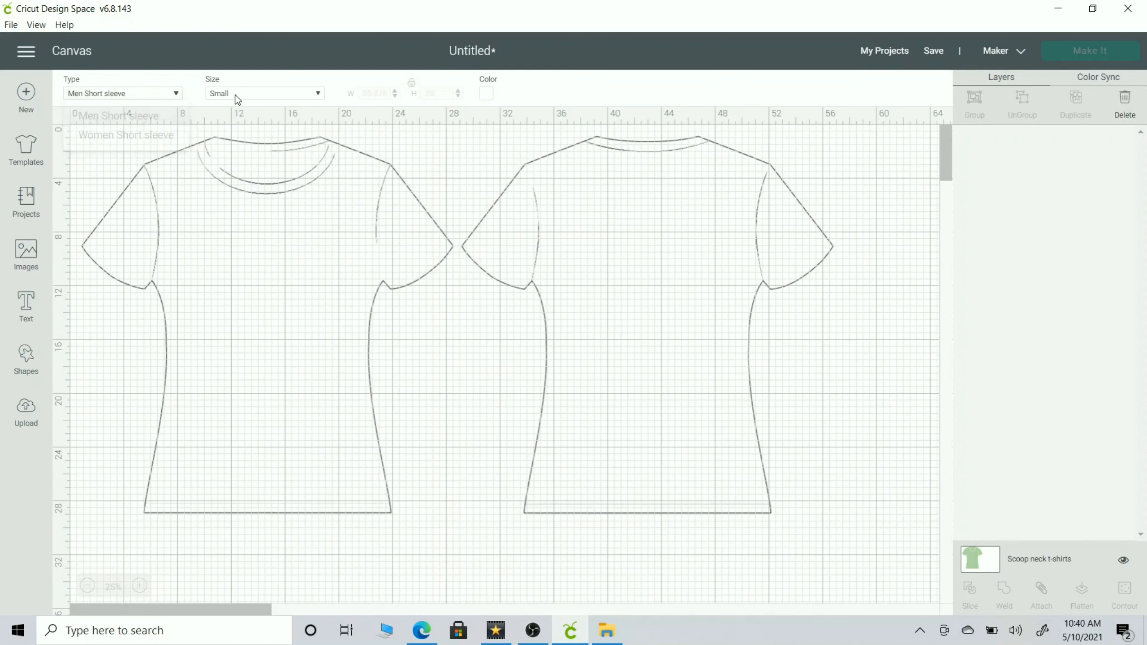
pyautogui.click(317, 98)
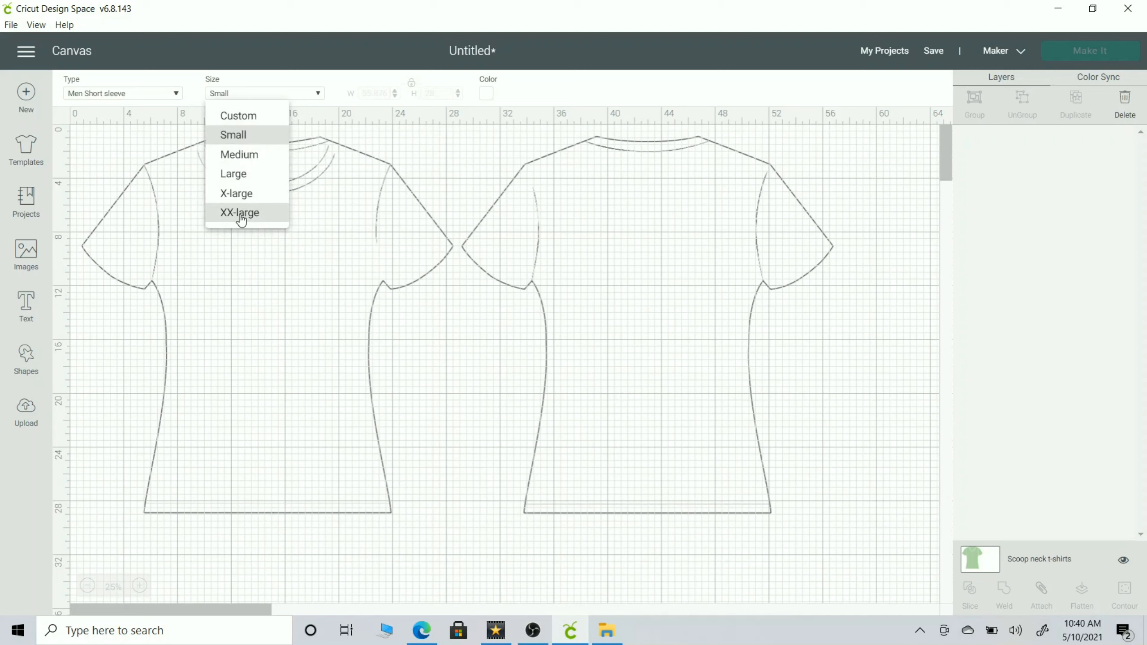
pyautogui.click(238, 115)
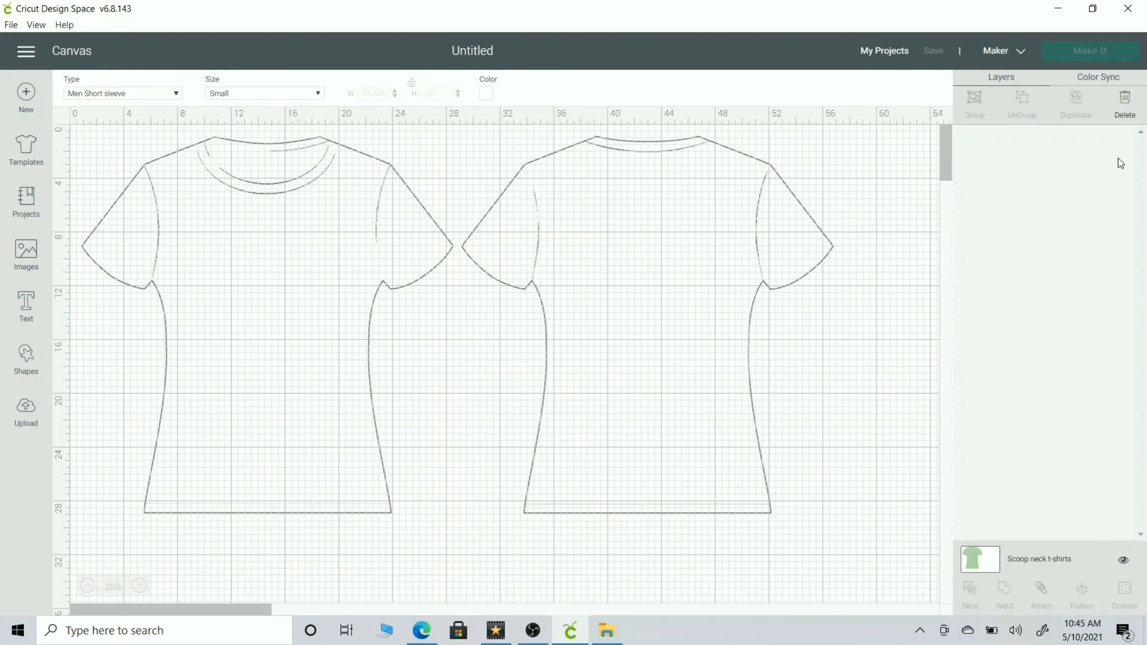
pyautogui.click(1125, 102)
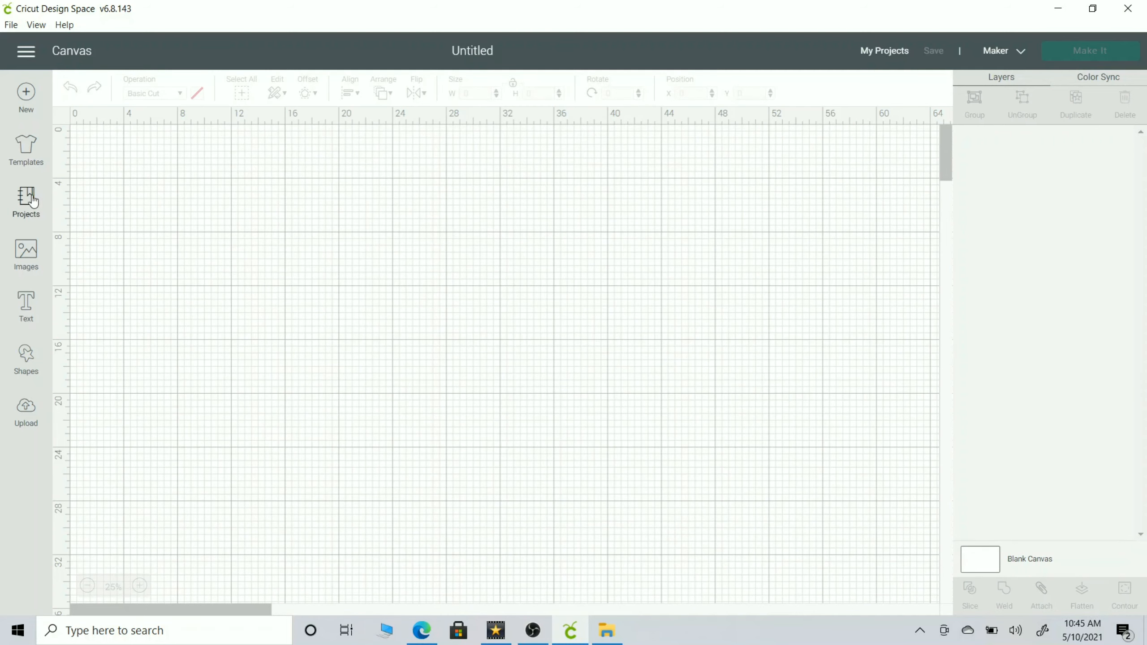
# Step: Browse the ready-made projects in all categories and filter the list to My Projects
pyautogui.click(26, 211)
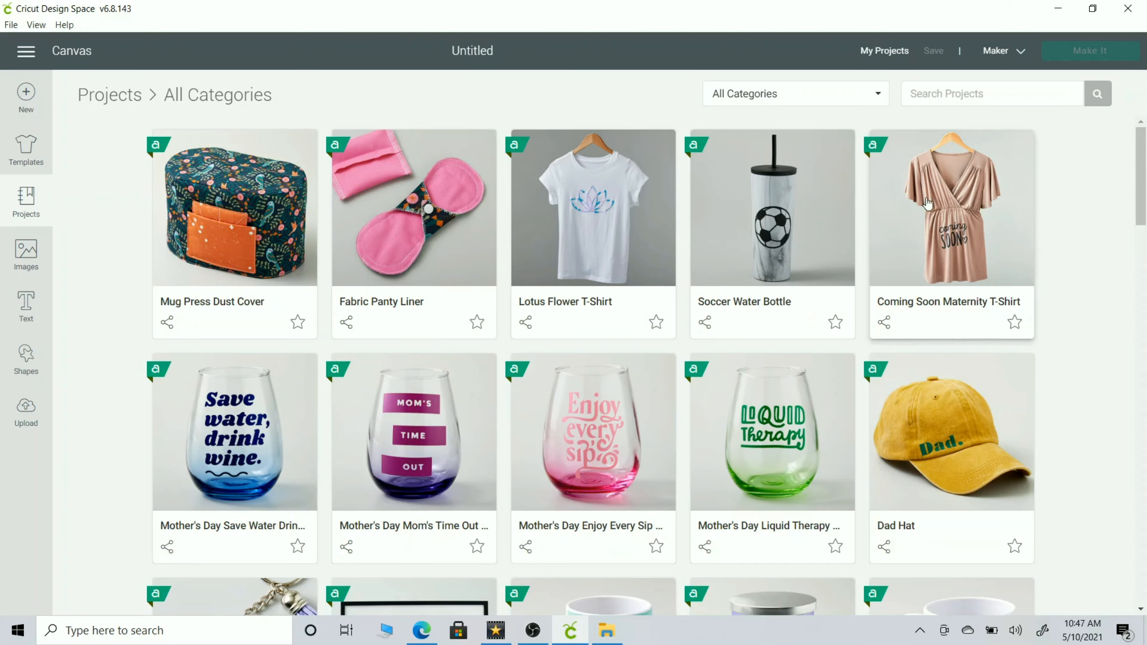
pyautogui.moveTo(1143, 171); pyautogui.dragTo(1145, 497)
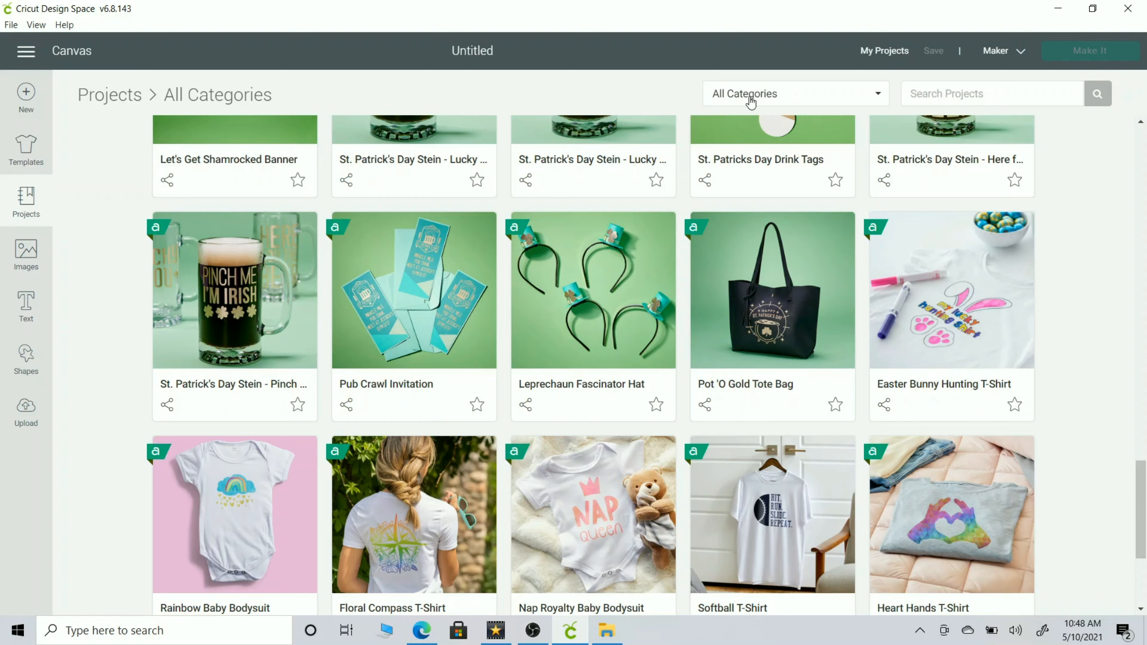
pyautogui.click(782, 97)
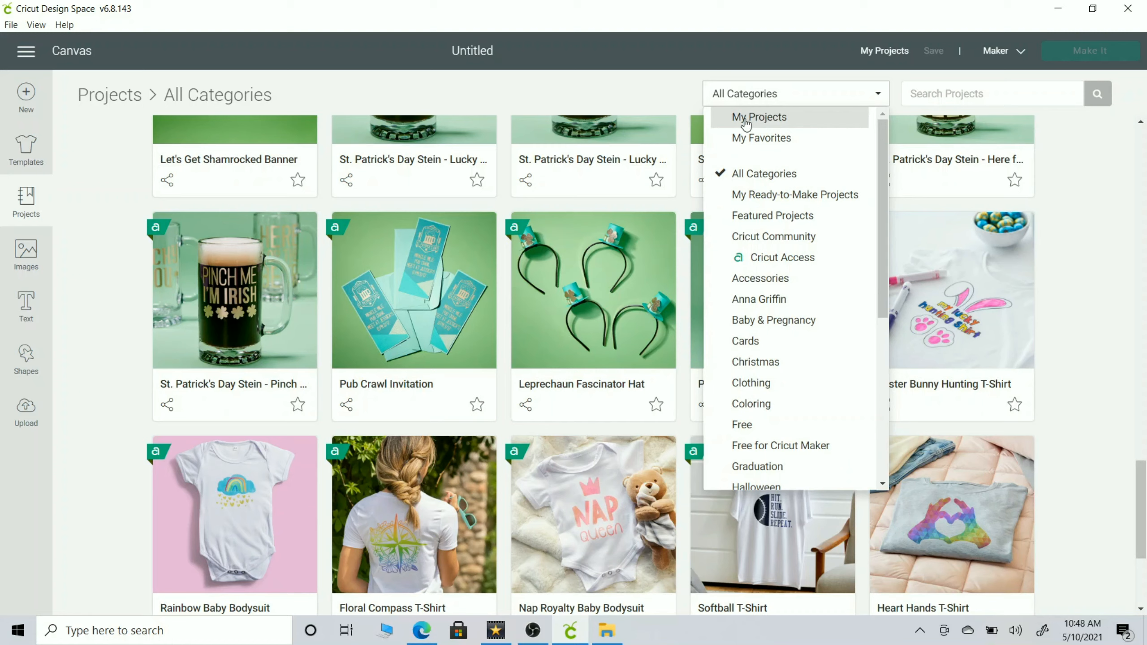
pyautogui.click(762, 119)
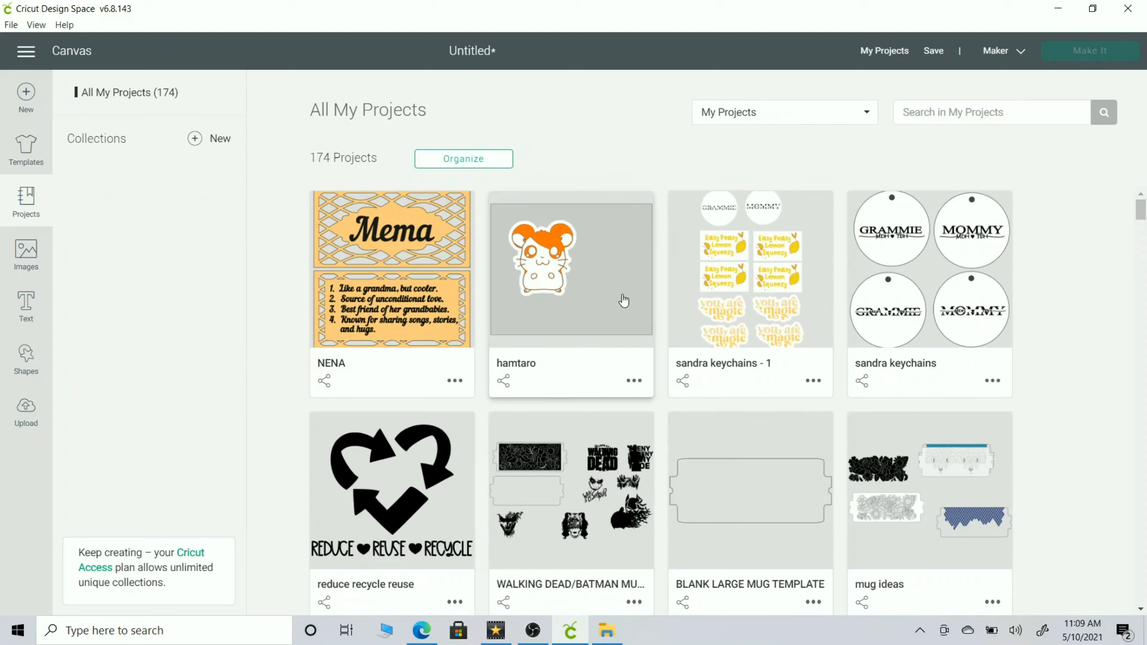
# Step: Search the image library for "owl" and insert the free grey-mauve owl onto the canvas
pyautogui.click(26, 255)
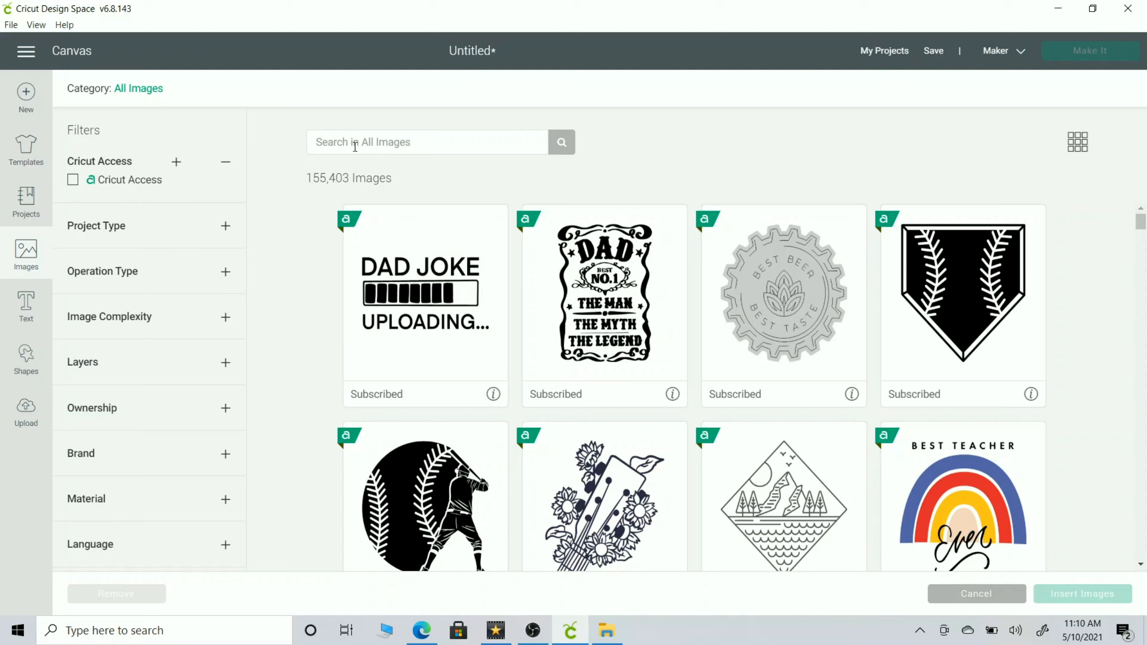
pyautogui.click(455, 146)
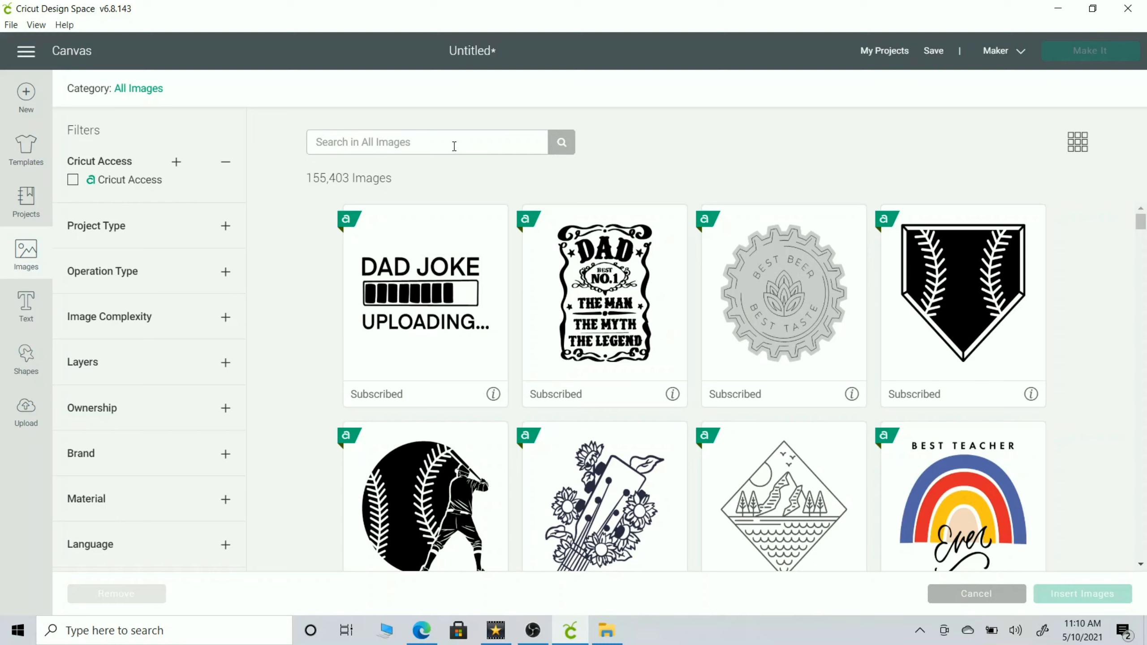
pyautogui.write('owl')
pyautogui.press('Return')
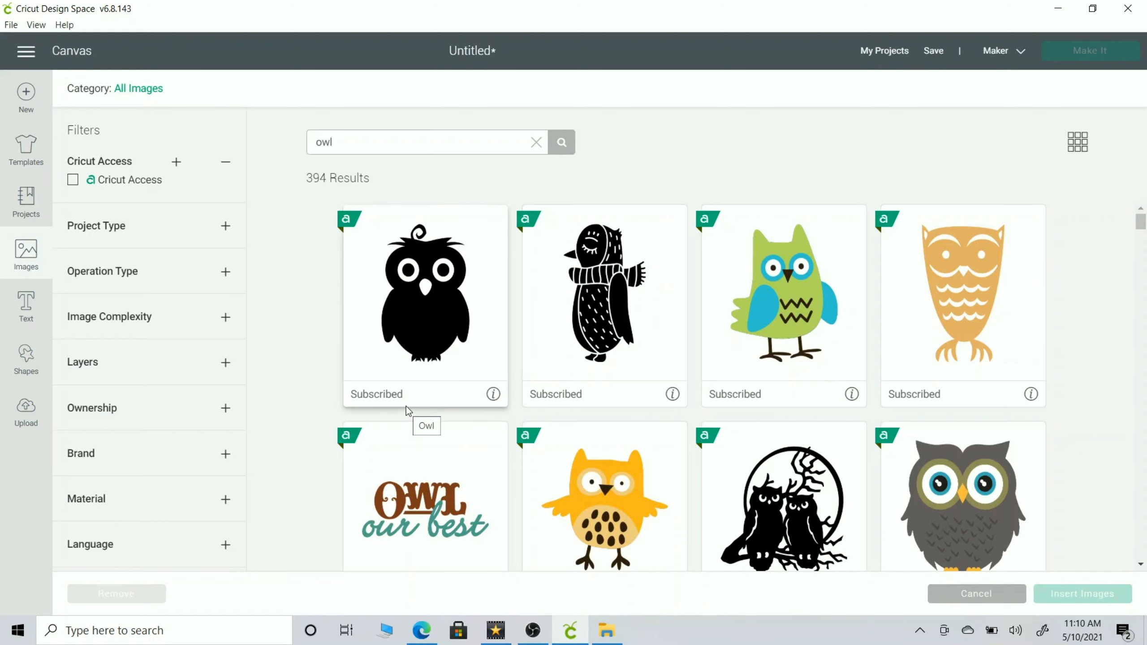
pyautogui.scroll(-5, 406, 406)
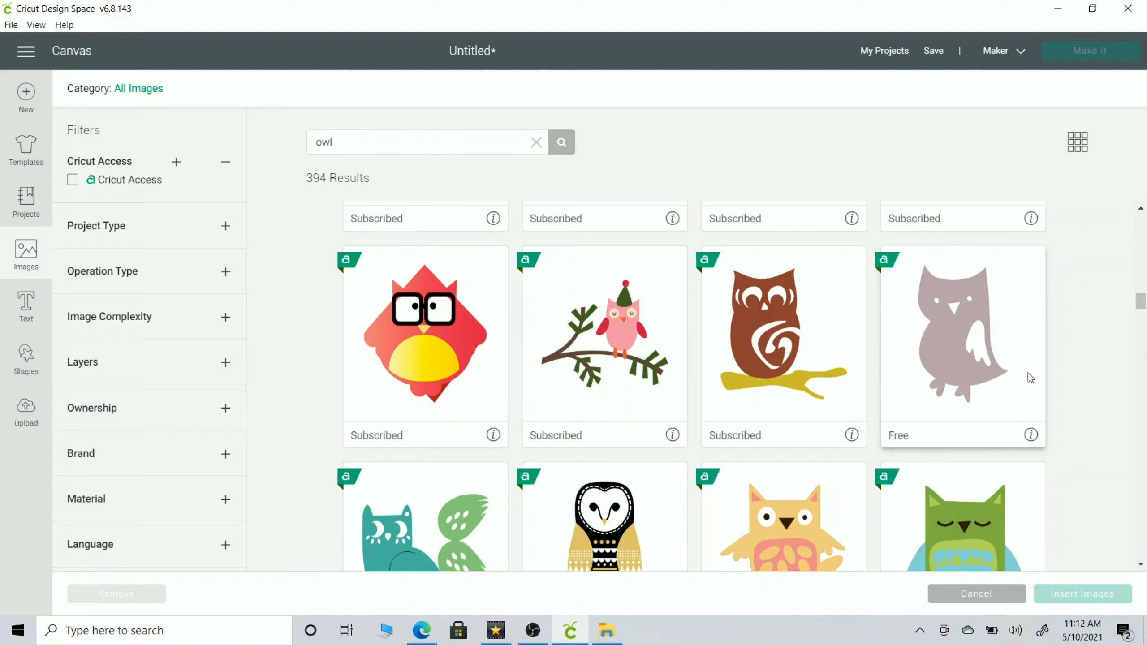
pyautogui.click(967, 339)
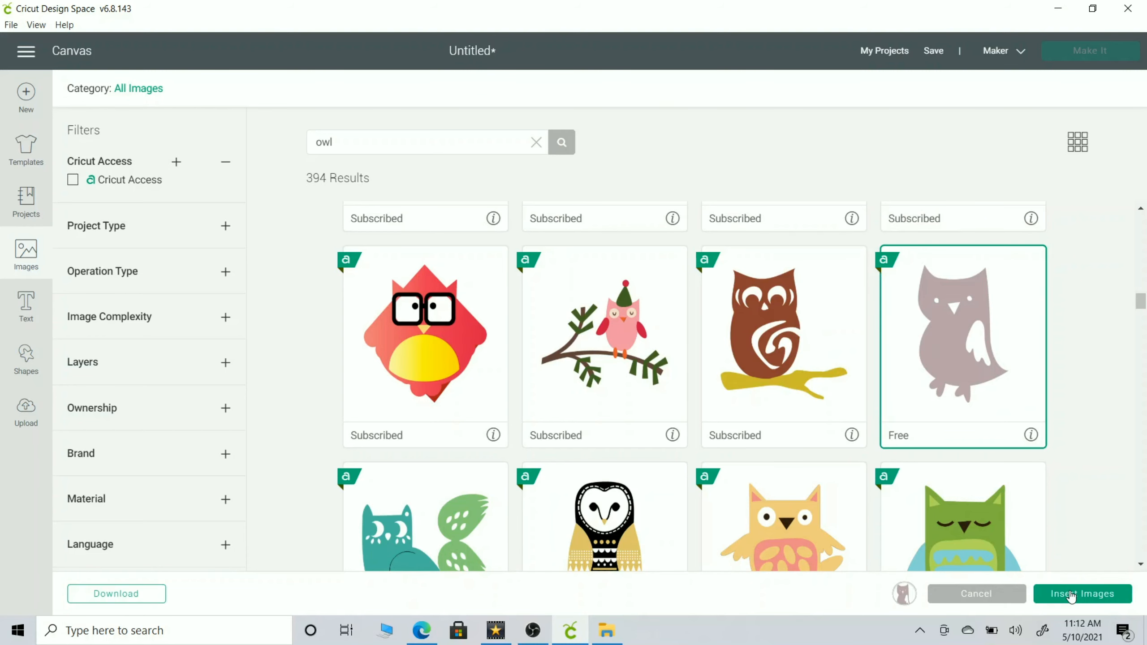
pyautogui.click(1072, 596)
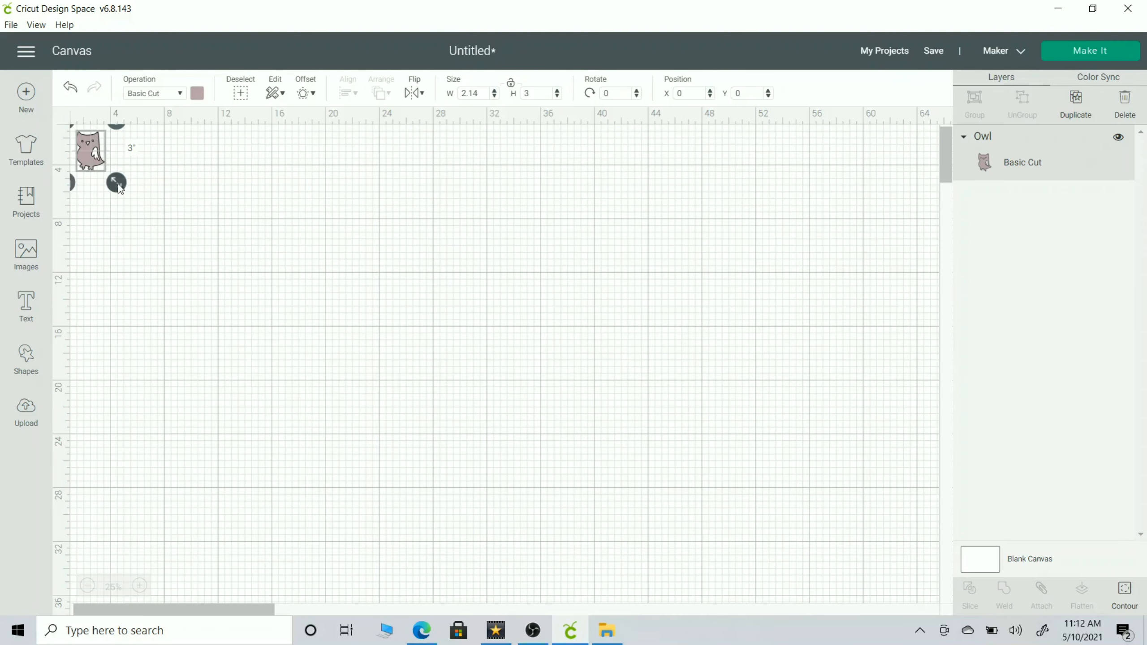
# Step: Enlarge the owl to about 19.24 by 26.97 inches and move it to the middle of the canvas, about X 25.1, Y 3.8
pyautogui.moveTo(118, 184); pyautogui.dragTo(349, 507)
pyautogui.moveTo(225, 225); pyautogui.dragTo(542, 255)
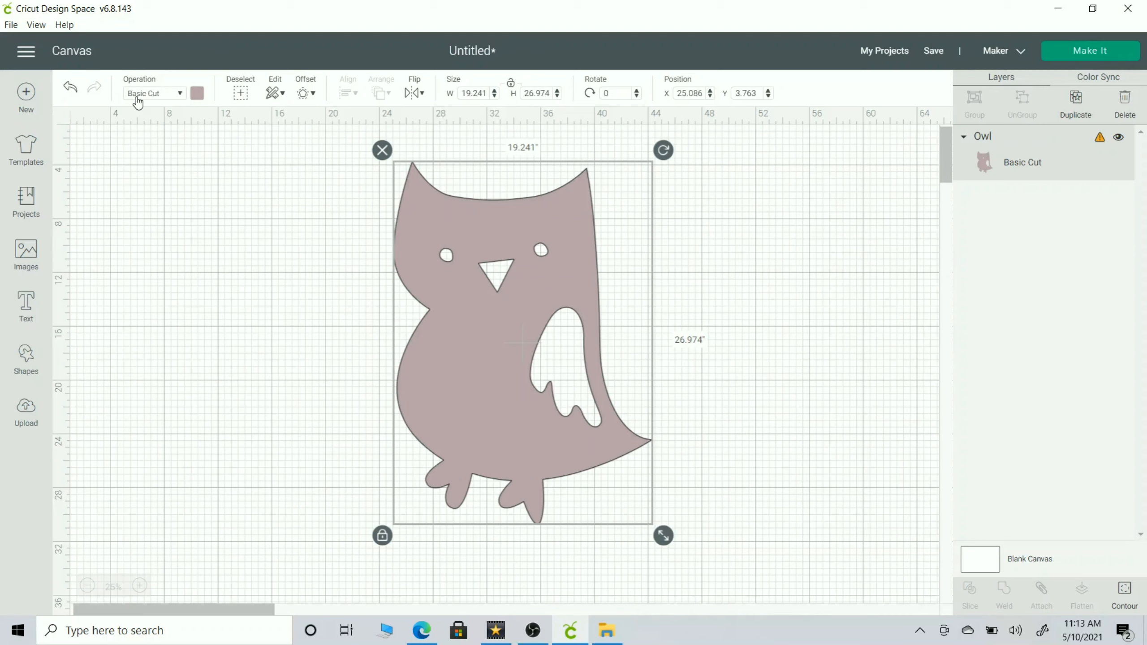
pyautogui.click(180, 94)
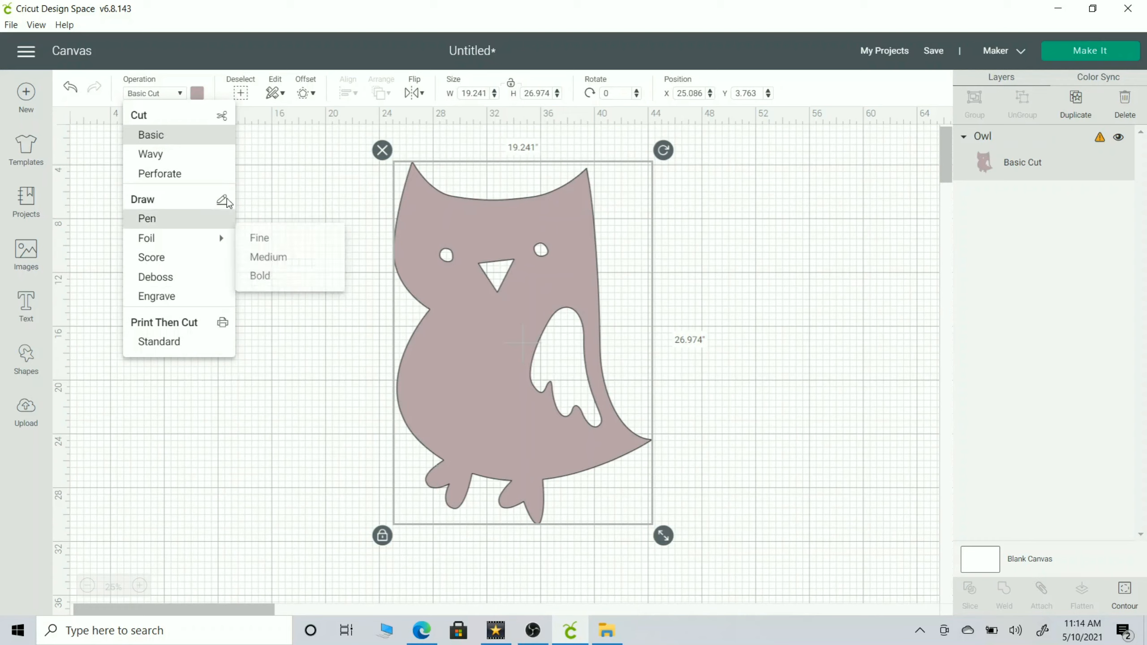
pyautogui.click(197, 72)
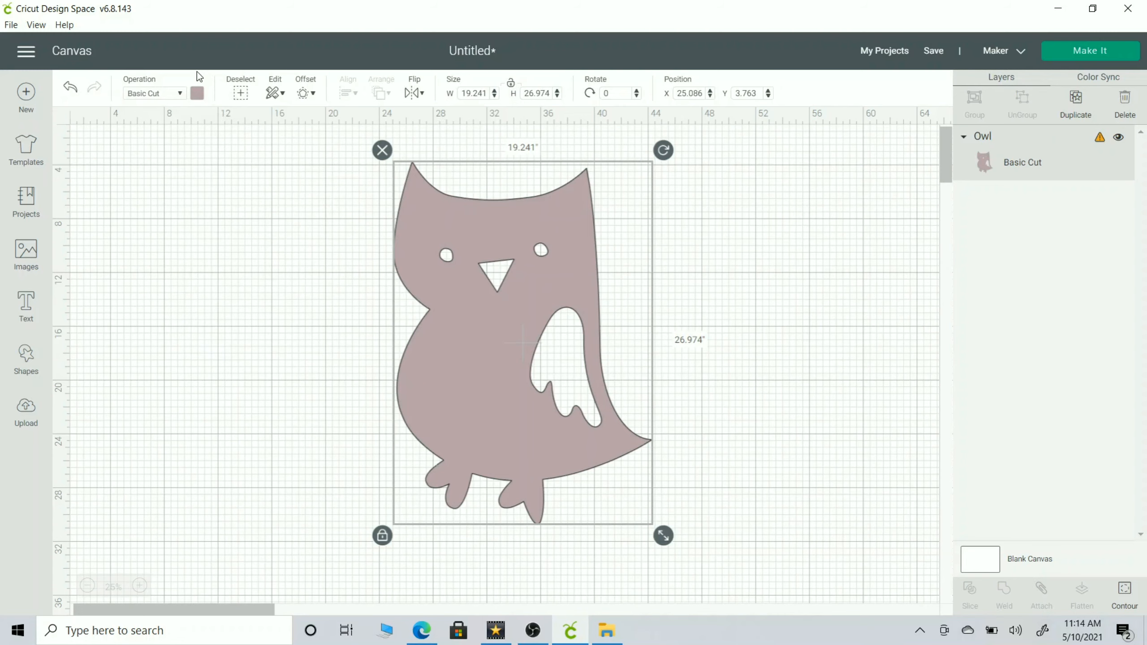
# Step: Try red as the owl's material color and a custom shade, and finish with green
pyautogui.click(199, 99)
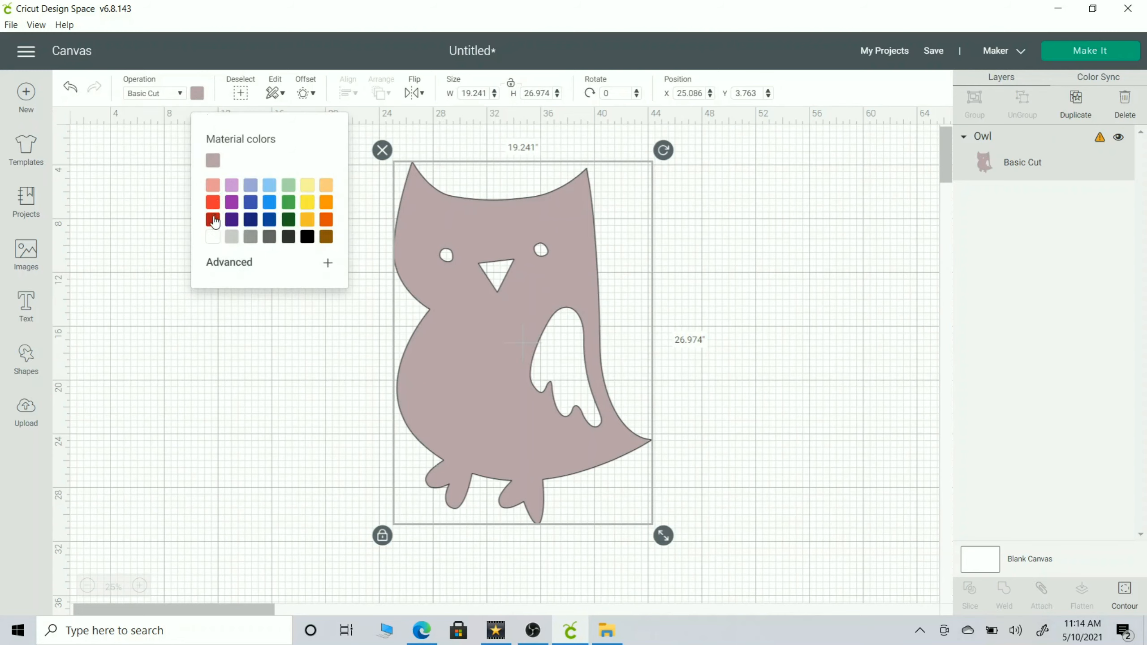
pyautogui.click(215, 222)
pyautogui.click(214, 204)
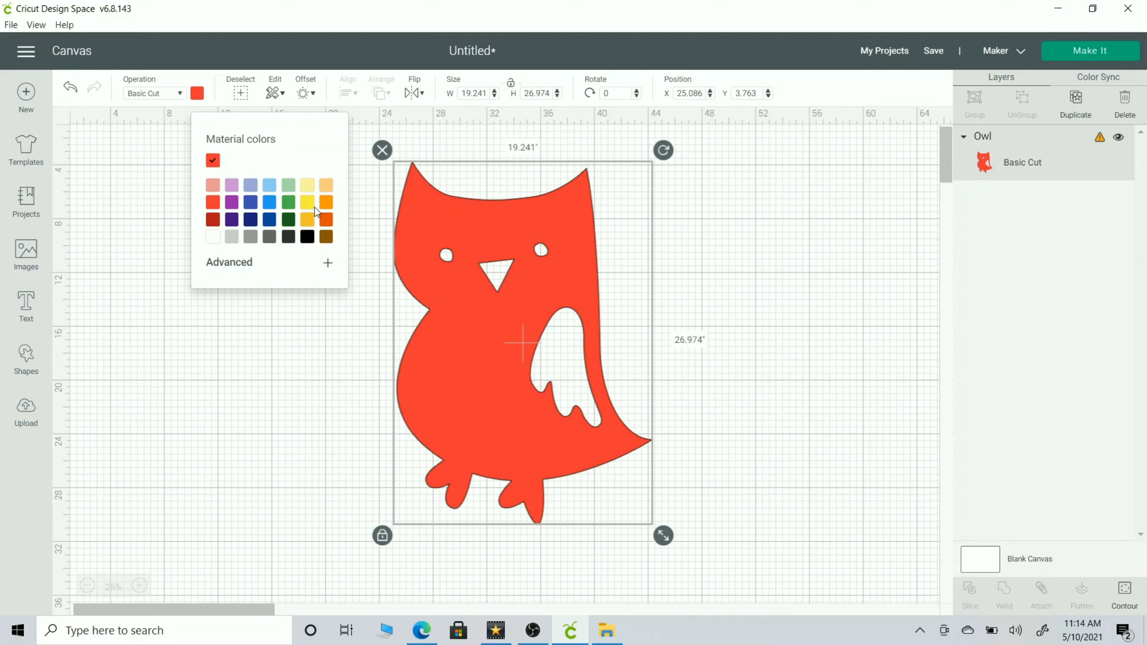
pyautogui.click(260, 266)
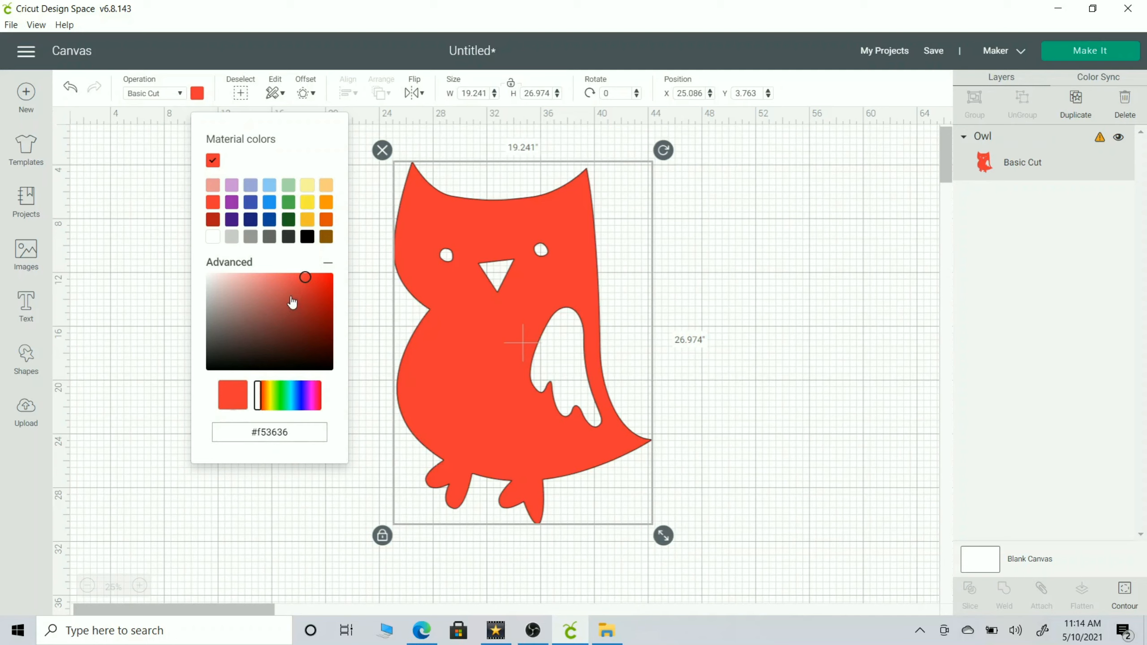
pyautogui.moveTo(303, 280); pyautogui.dragTo(261, 324)
pyautogui.click(288, 202)
pyautogui.click(197, 95)
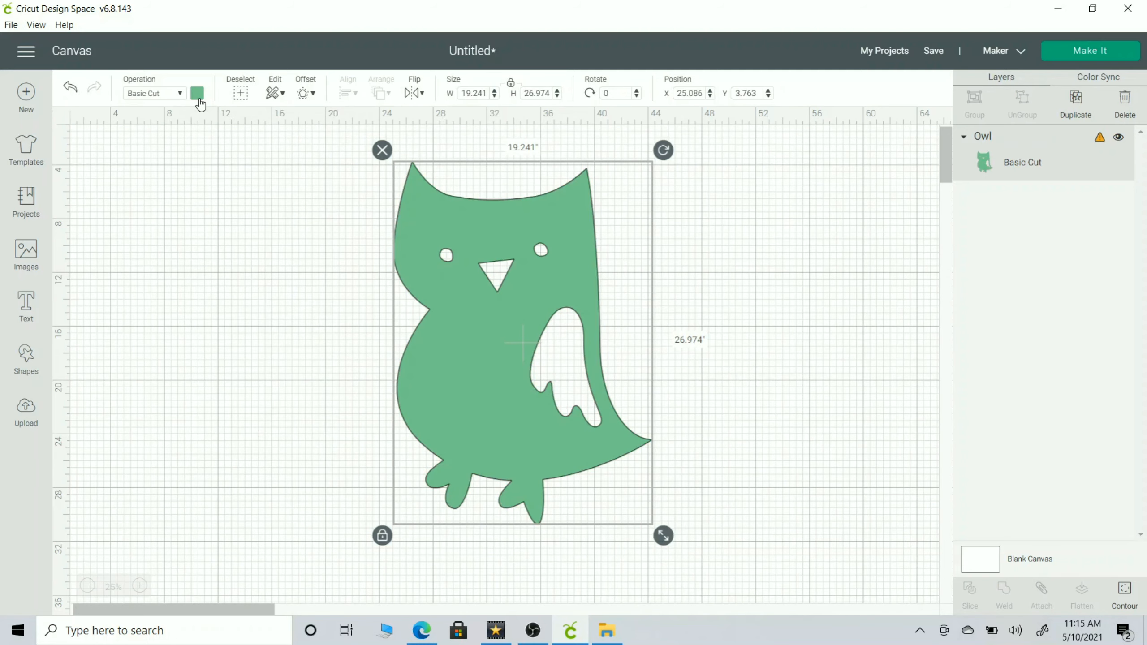
# Step: Deselect the owl, select it again and copy it to the clipboard
pyautogui.click(240, 95)
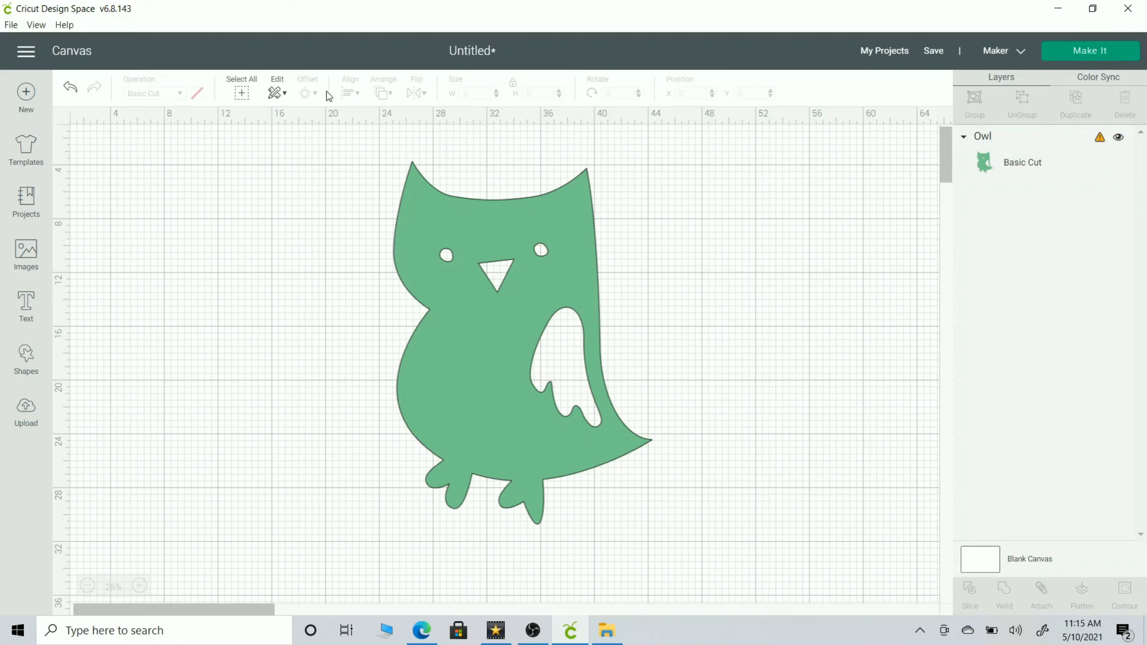
pyautogui.click(470, 218)
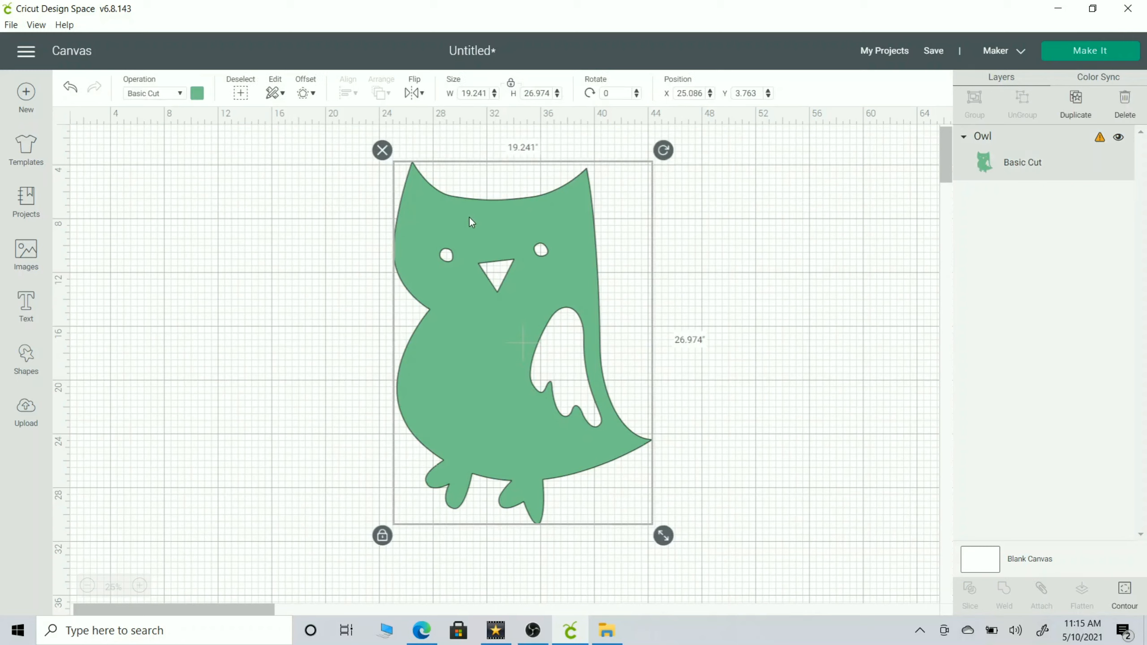
pyautogui.click(282, 95)
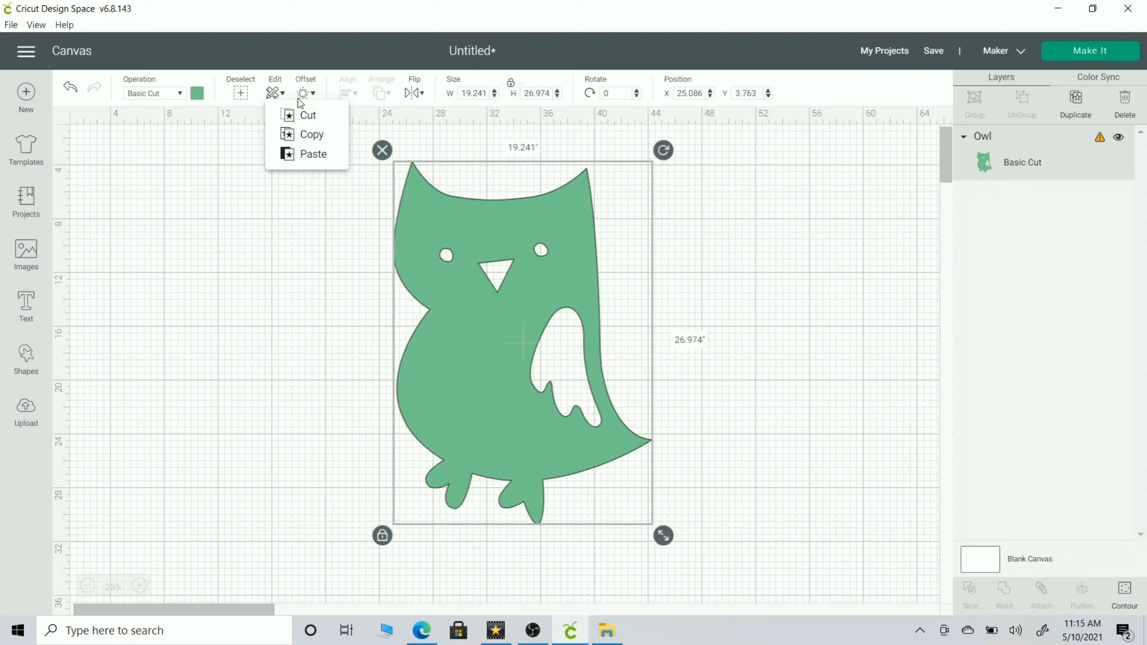
pyautogui.click(324, 134)
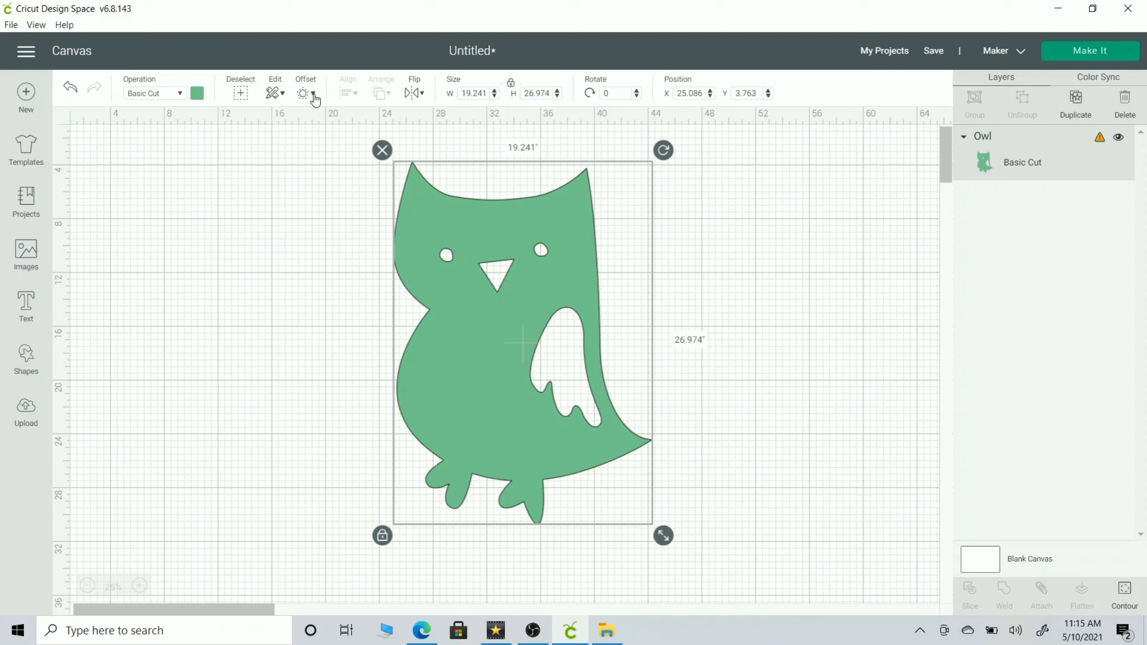
# Step: Create an offset around the owl at a distance of 1 inch with rounded corners
pyautogui.click(312, 94)
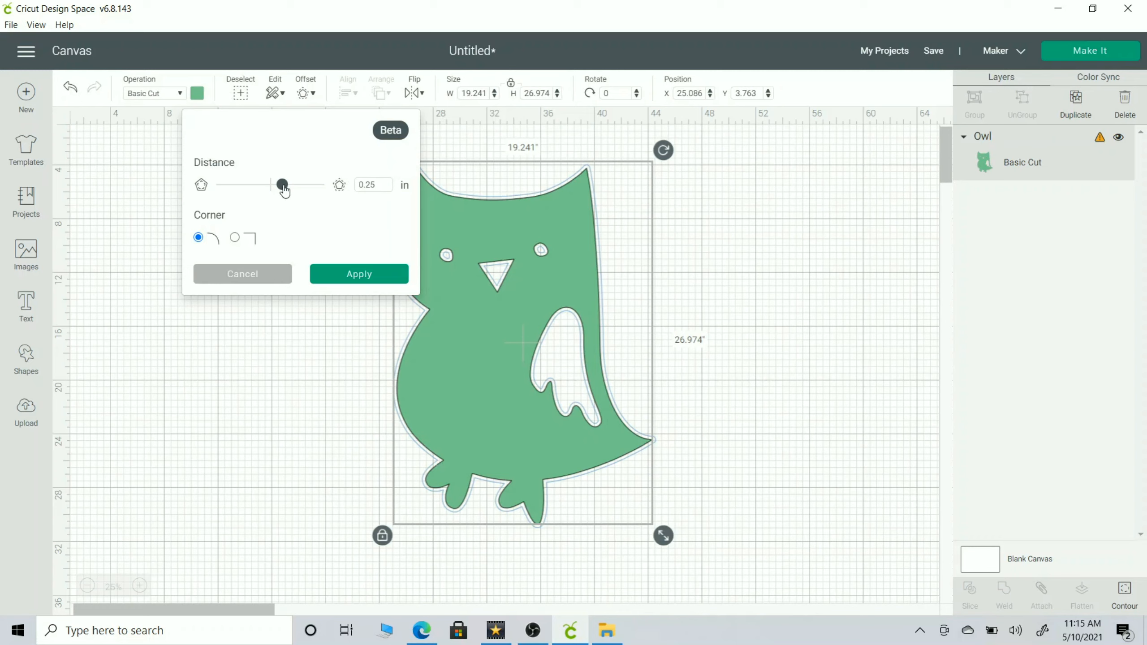
pyautogui.moveTo(283, 193); pyautogui.dragTo(328, 203)
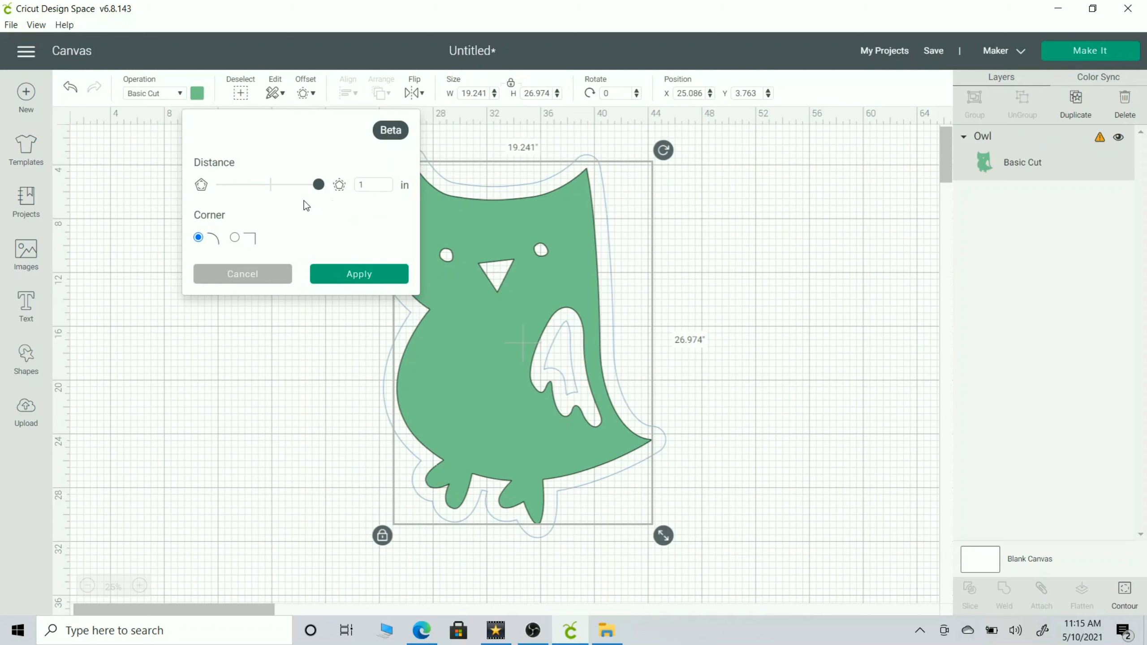
pyautogui.click(341, 276)
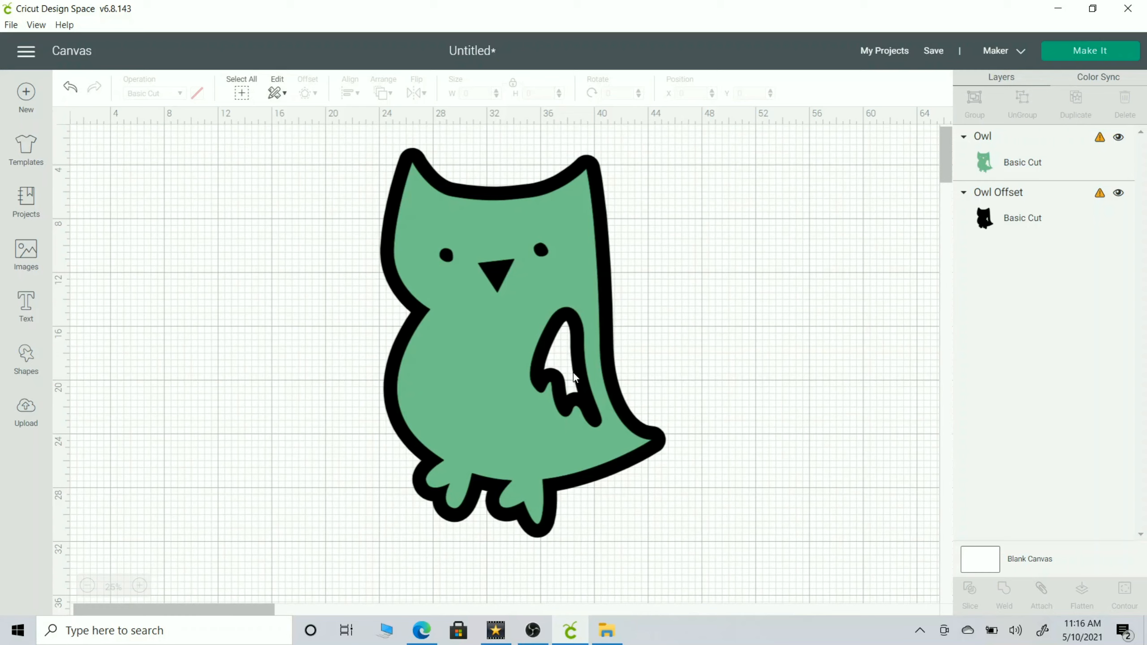
# Step: Hide the wing cutout contour of the owl offset so the offset is solid behind the wing
pyautogui.click(993, 216)
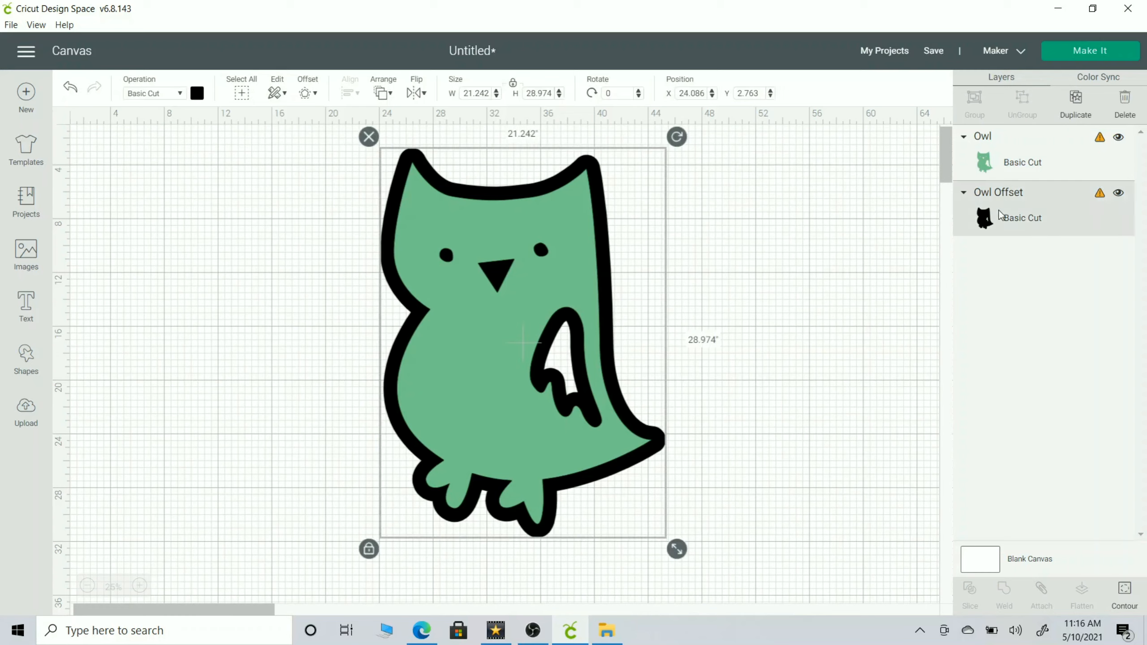
pyautogui.click(1129, 589)
pyautogui.click(466, 370)
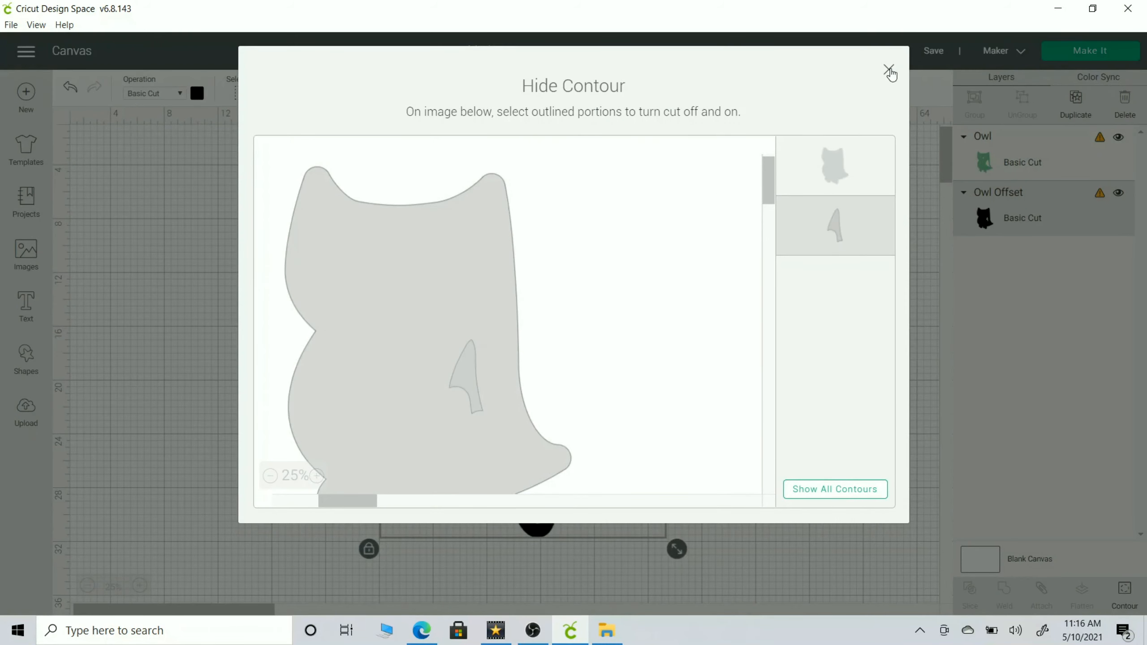
pyautogui.click(889, 70)
pyautogui.click(759, 305)
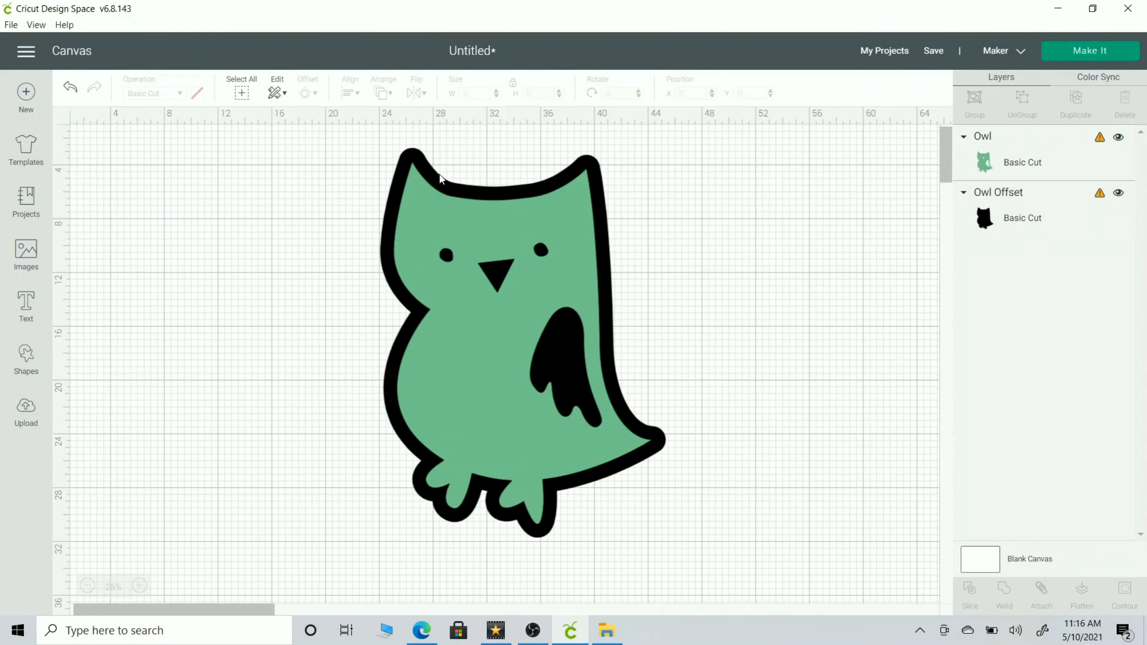
# Step: Change the owl offset layer's material color to light purple, #cf93da
pyautogui.moveTo(576, 230)
pyautogui.mouseDown()
pyautogui.moveTo(524, 277)
pyautogui.moveTo(337, 274)
pyautogui.moveTo(279, 241)
pyautogui.moveTo(378, 306)
pyautogui.moveTo(586, 243)
pyautogui.moveTo(575, 211)
pyautogui.moveTo(578, 220)
pyautogui.mouseUp()
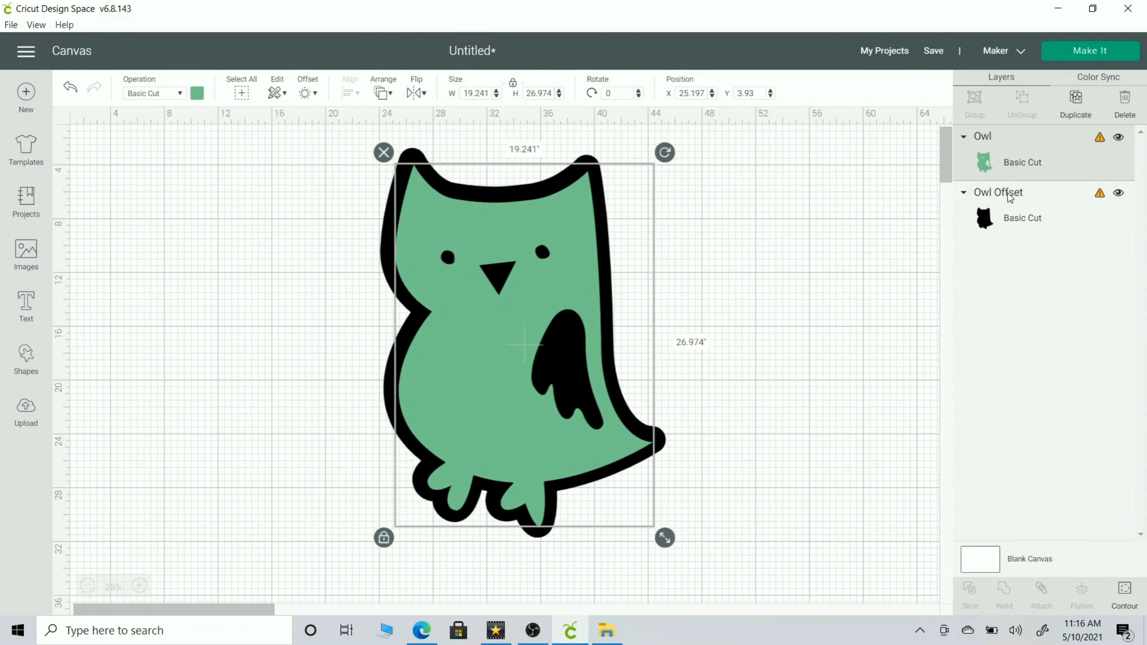
pyautogui.click(997, 195)
pyautogui.click(200, 95)
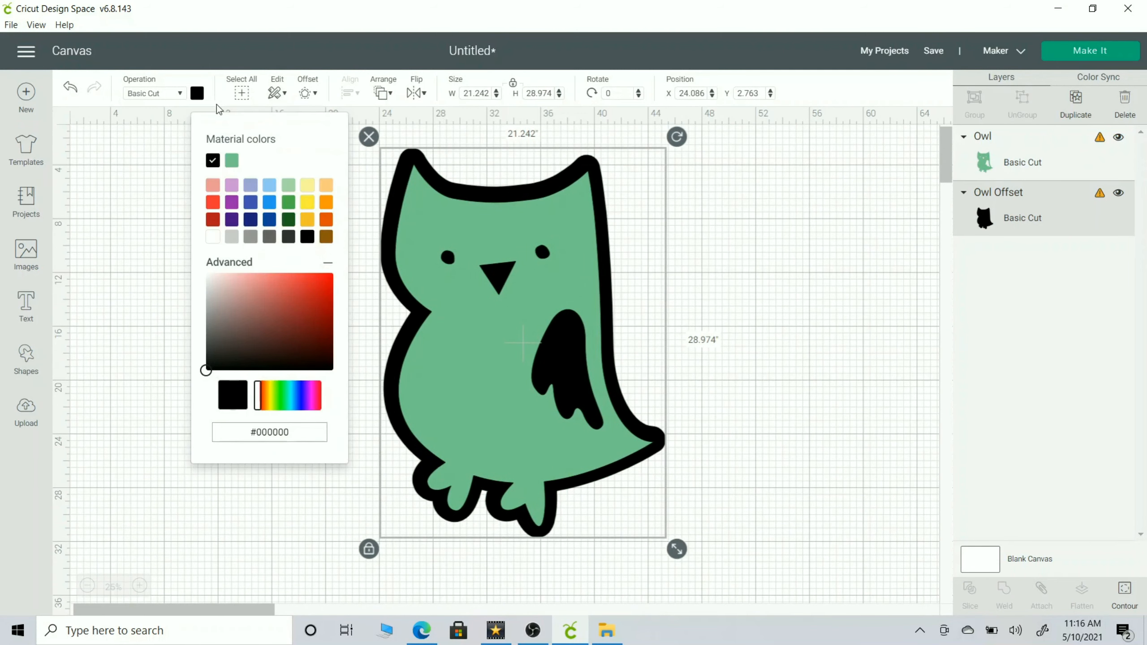
pyautogui.click(232, 185)
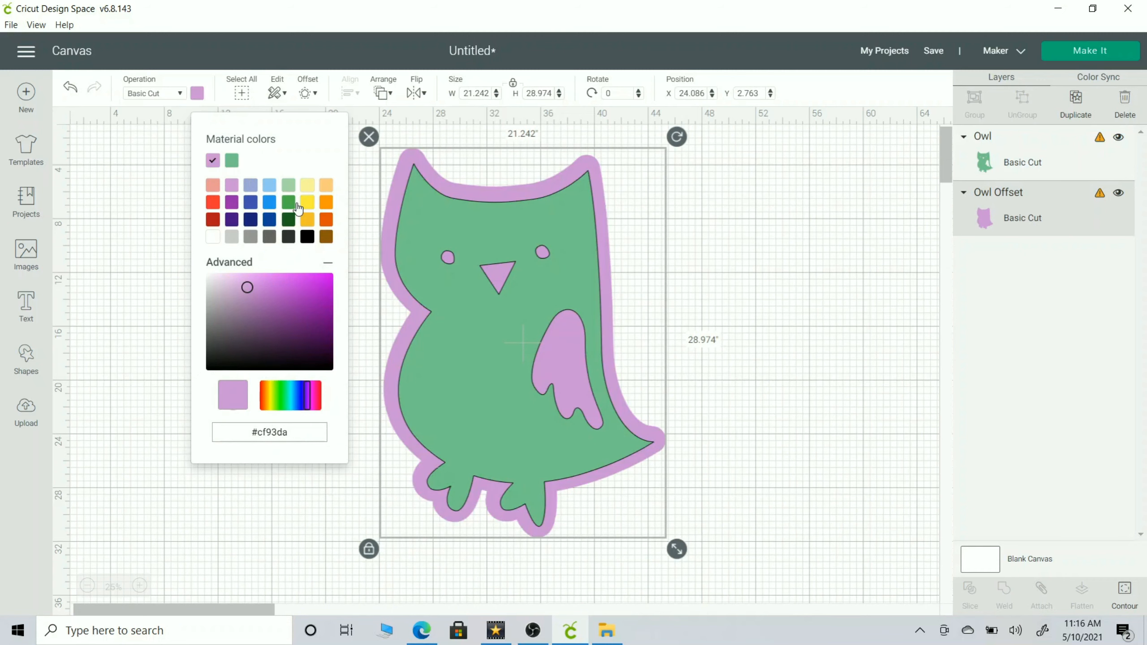
pyautogui.click(733, 297)
# Step: Move the owl off its offset, delete the offset, and reposition the owl at about X 28.3, Y 4.9
pyautogui.moveTo(582, 232); pyautogui.dragTo(581, 230)
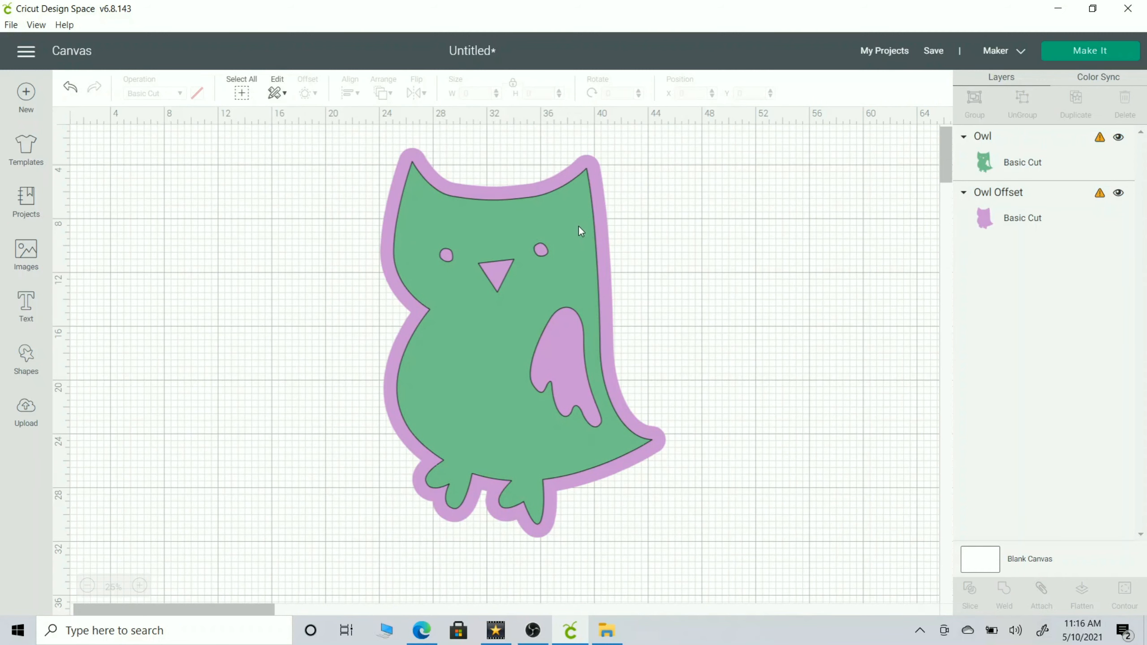
pyautogui.moveTo(575, 238); pyautogui.dragTo(447, 265)
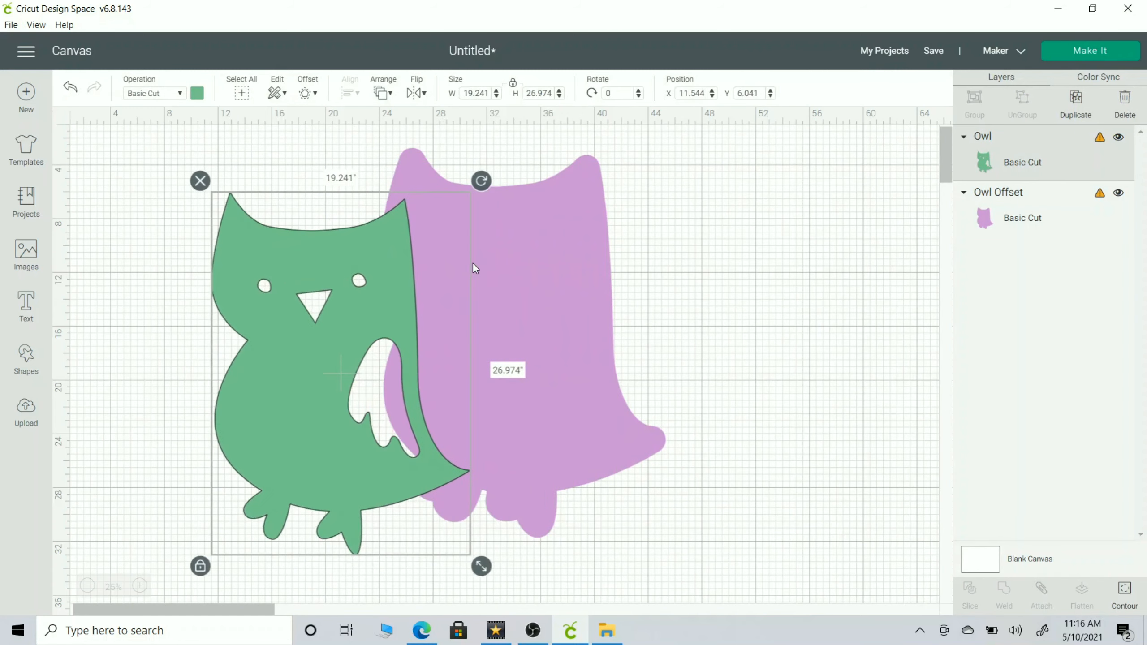
pyautogui.click(574, 202)
pyautogui.click(369, 137)
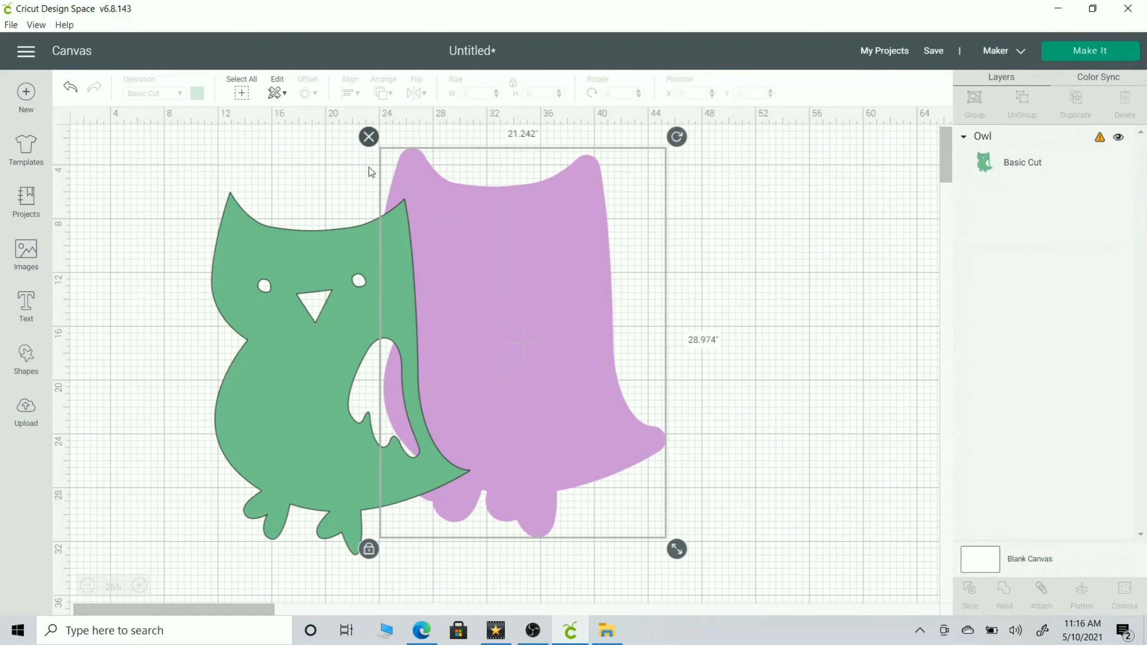
pyautogui.moveTo(361, 266); pyautogui.dragTo(587, 252)
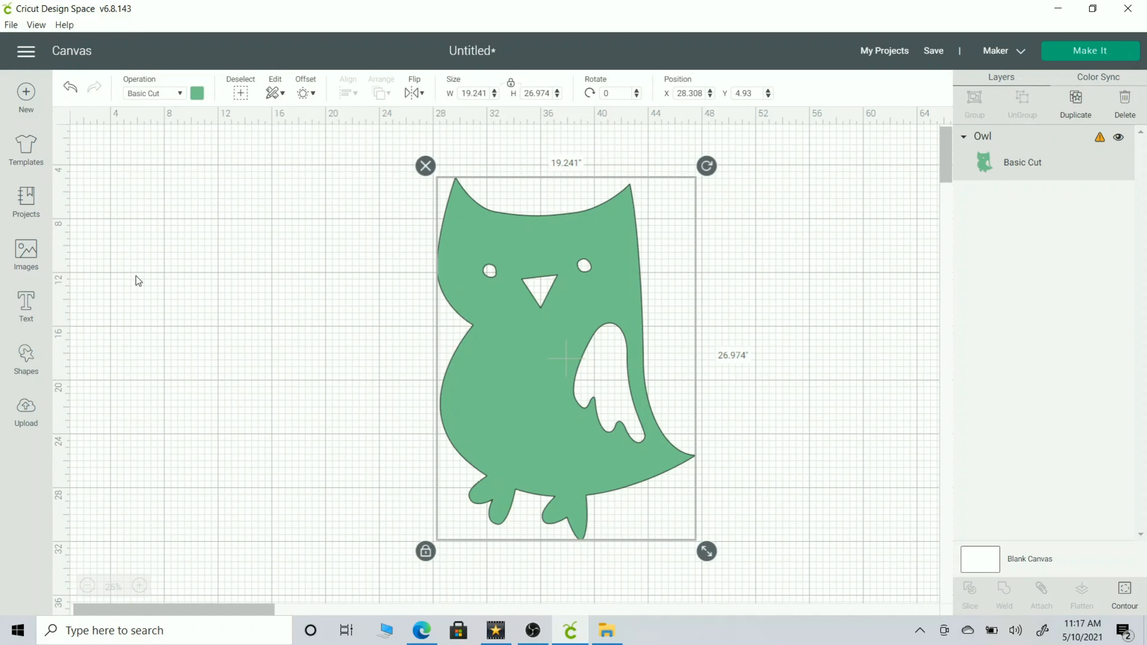
# Step: Insert a square, unlock its proportions, and stretch it to about 17.65 by 11.06 inches over the owl's head
pyautogui.click(46, 364)
pyautogui.click(86, 255)
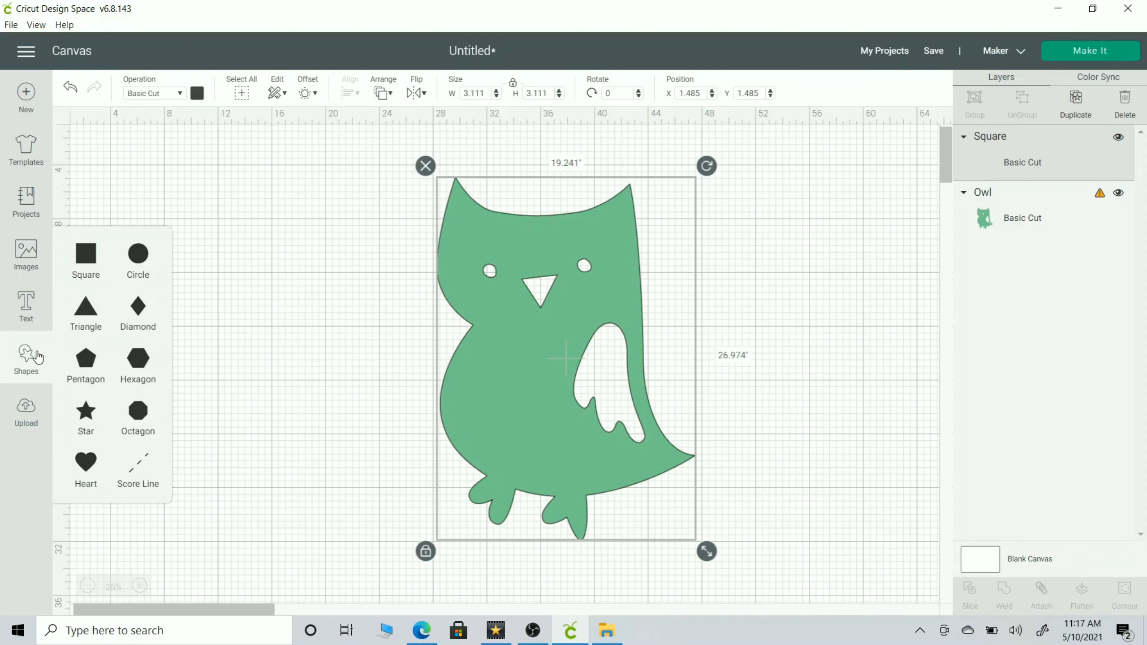
pyautogui.moveTo(103, 164); pyautogui.dragTo(360, 284)
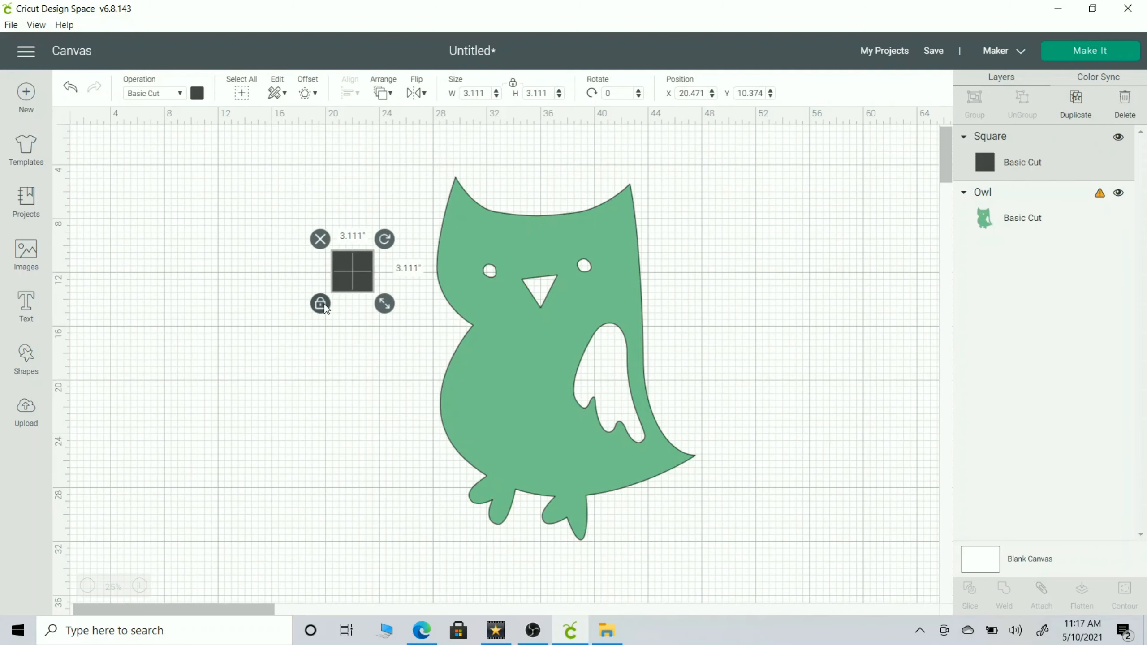
pyautogui.click(377, 306)
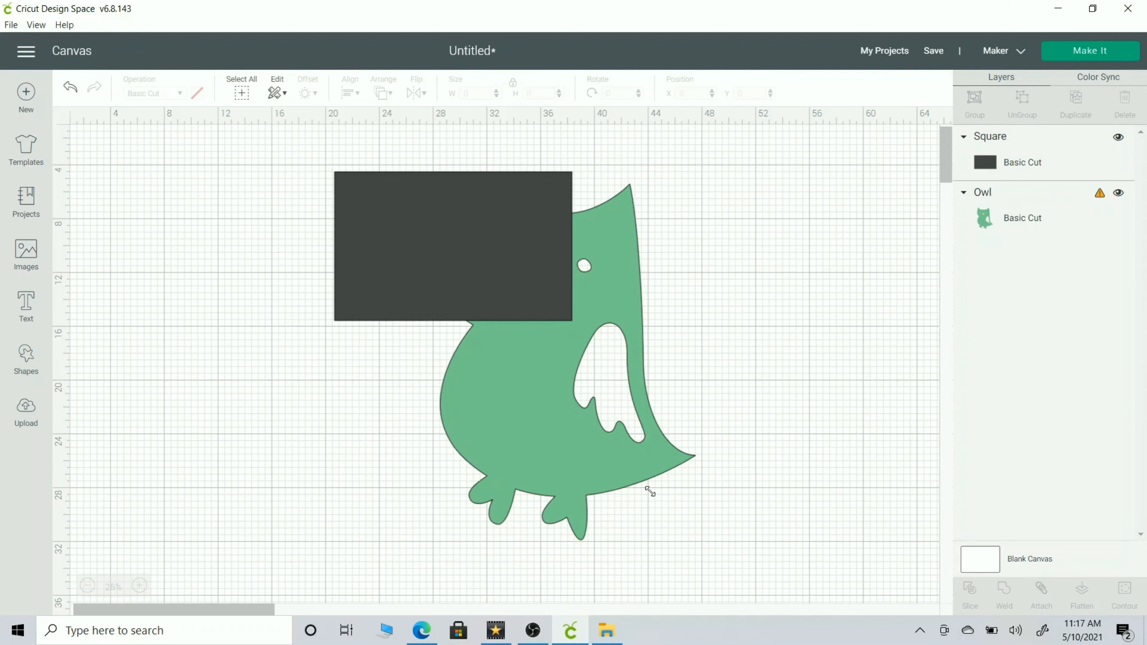
# Step: Select both the rectangle and the owl and align them with Center
pyautogui.moveTo(291, 130); pyautogui.dragTo(747, 615)
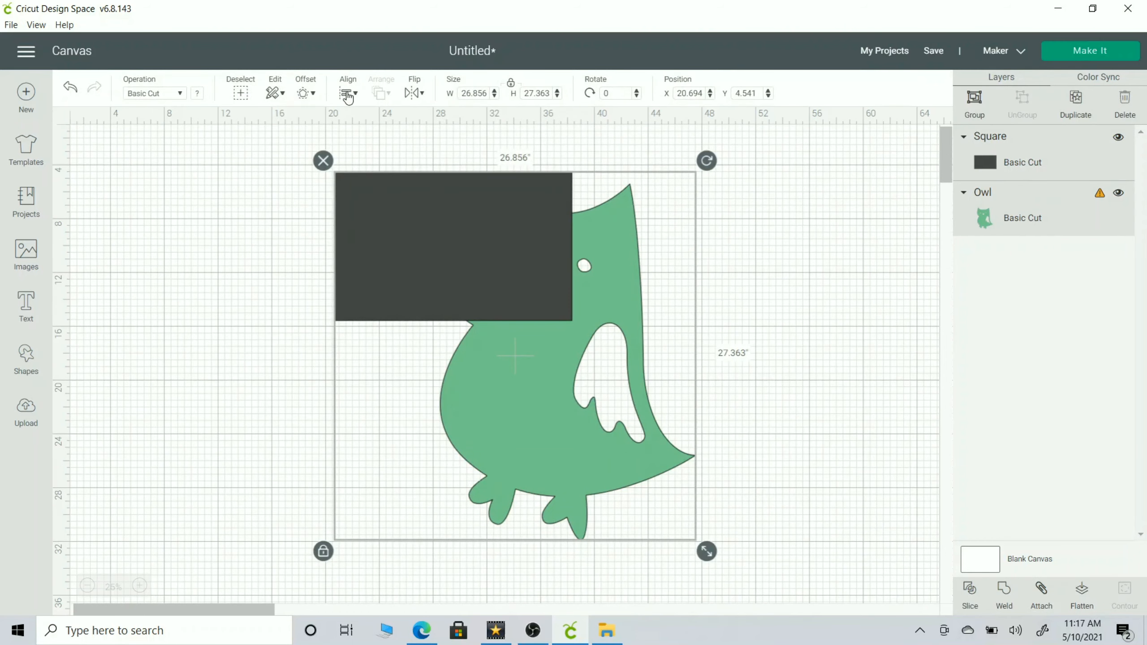
pyautogui.click(348, 96)
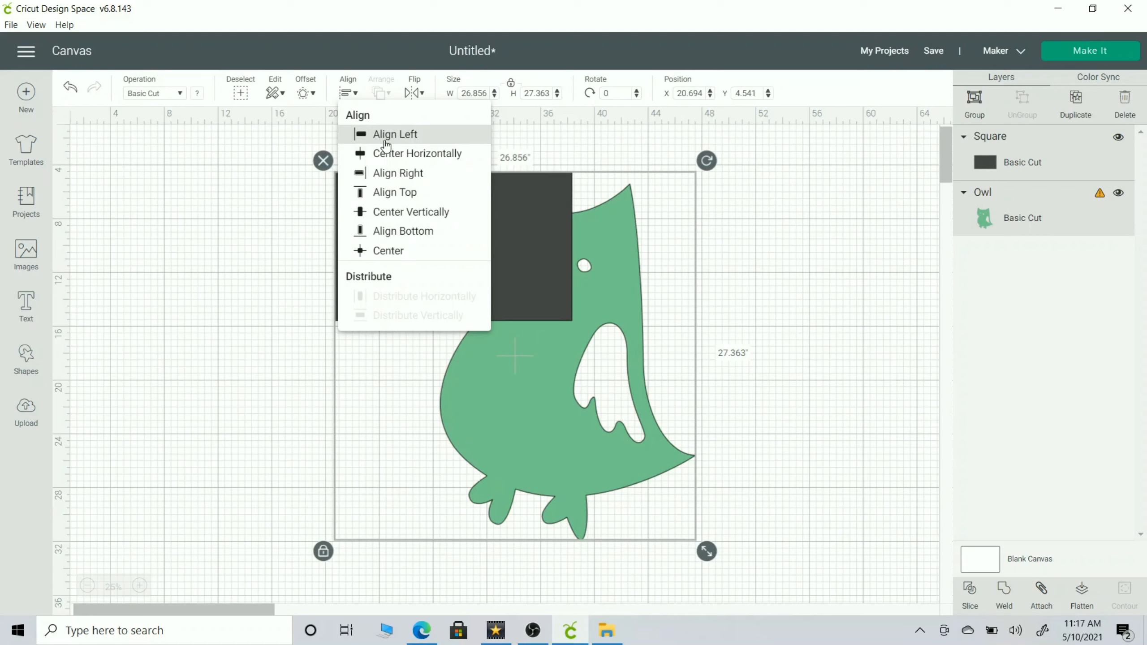
pyautogui.click(402, 253)
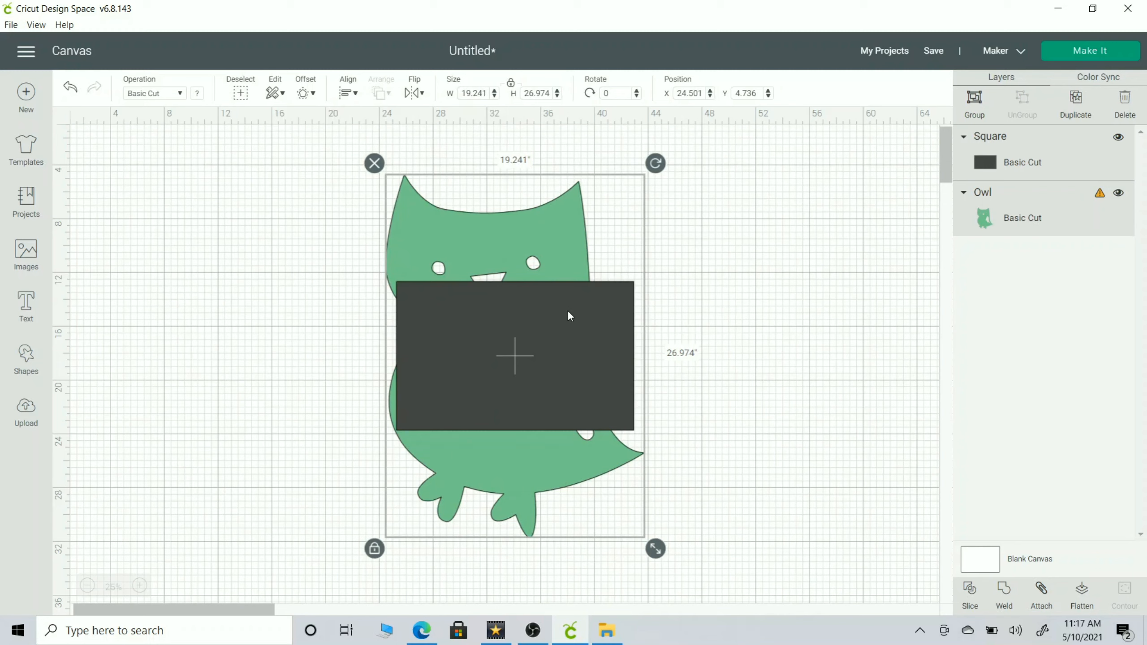
pyautogui.click(491, 328)
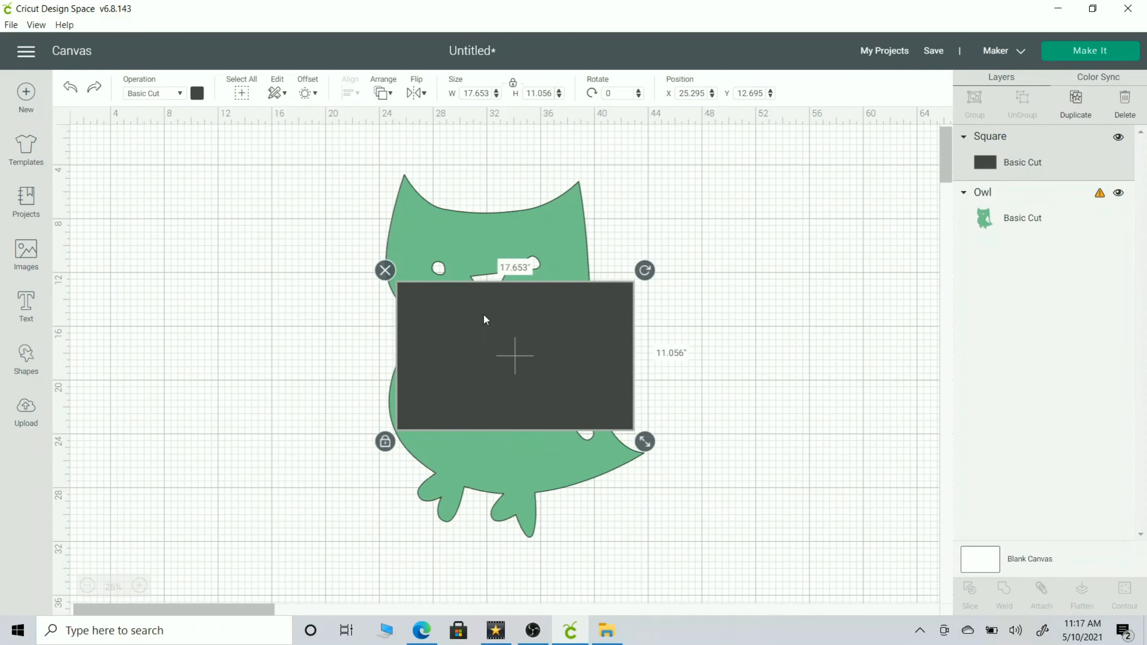
pyautogui.click(392, 93)
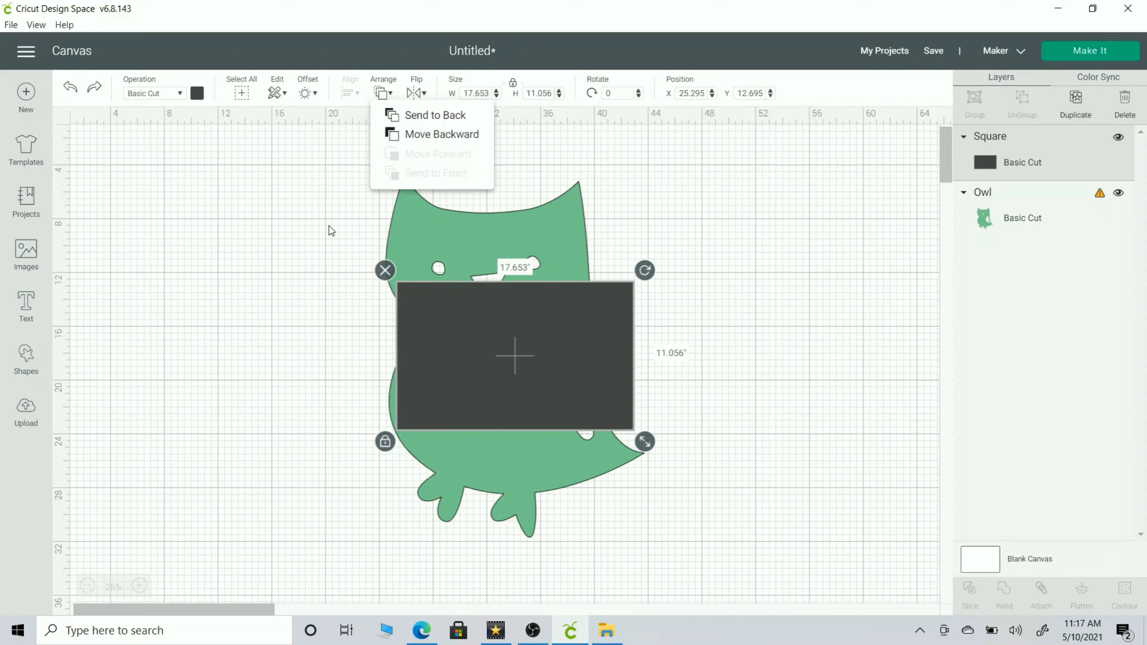
pyautogui.click(329, 229)
pyautogui.click(358, 254)
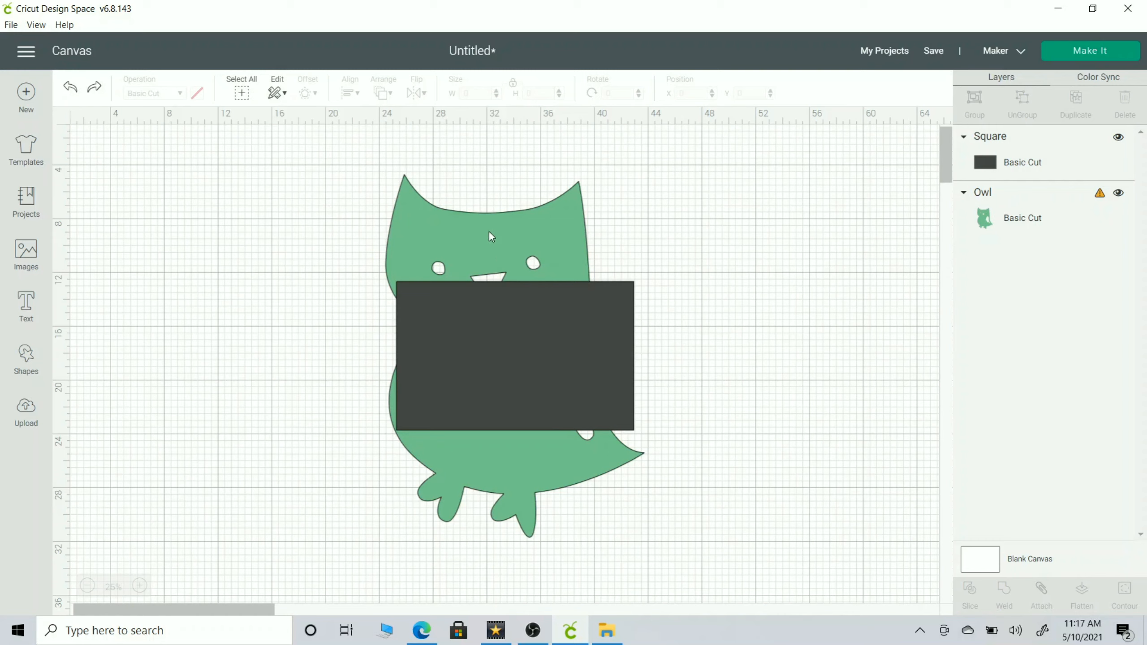
# Step: Send the dark rectangle to the back, behind the owl, and deselect it
pyautogui.click(502, 369)
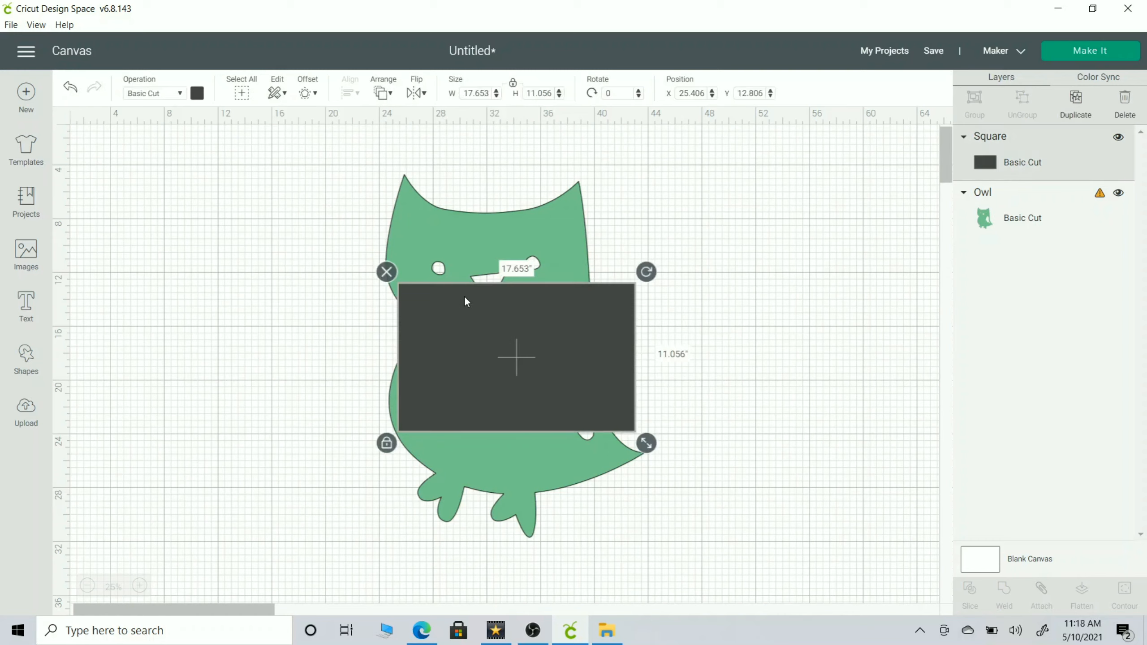
pyautogui.click(392, 94)
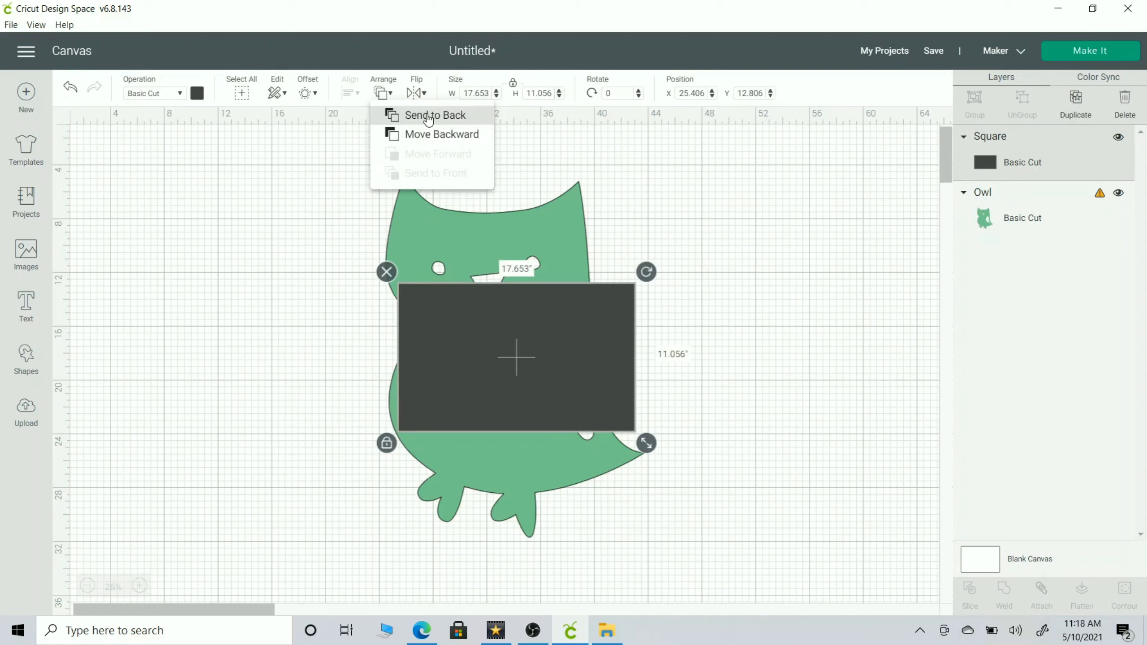
pyautogui.click(429, 116)
pyautogui.click(663, 206)
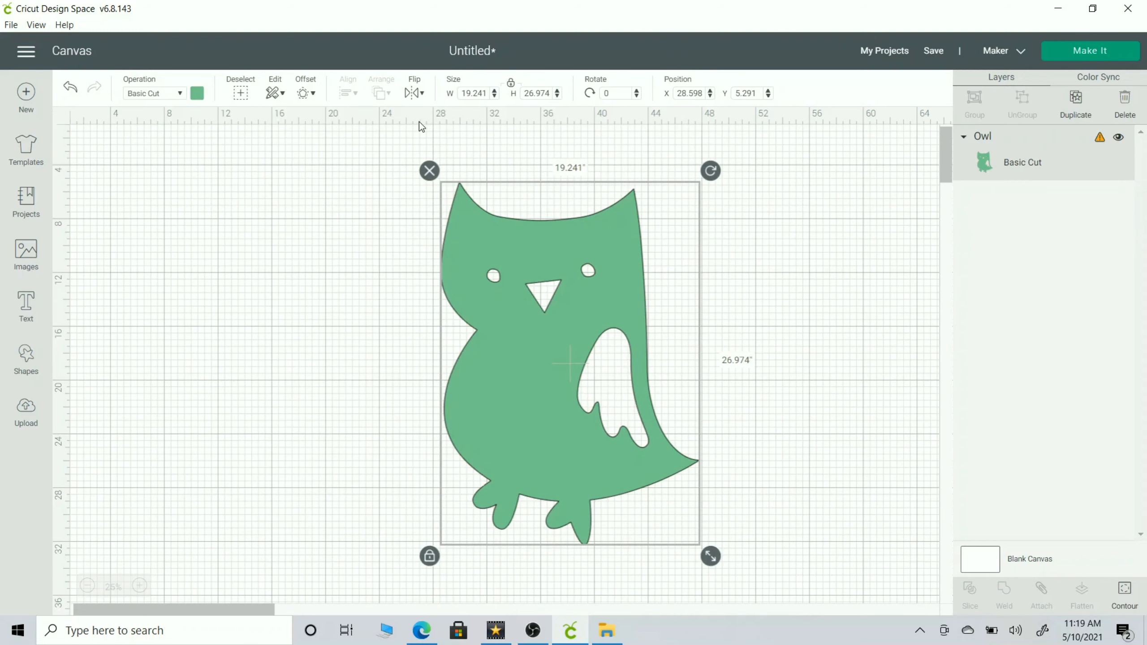
# Step: Flip the owl vertically and horizontally, and repeat both flips to restore its original orientation
pyautogui.click(413, 93)
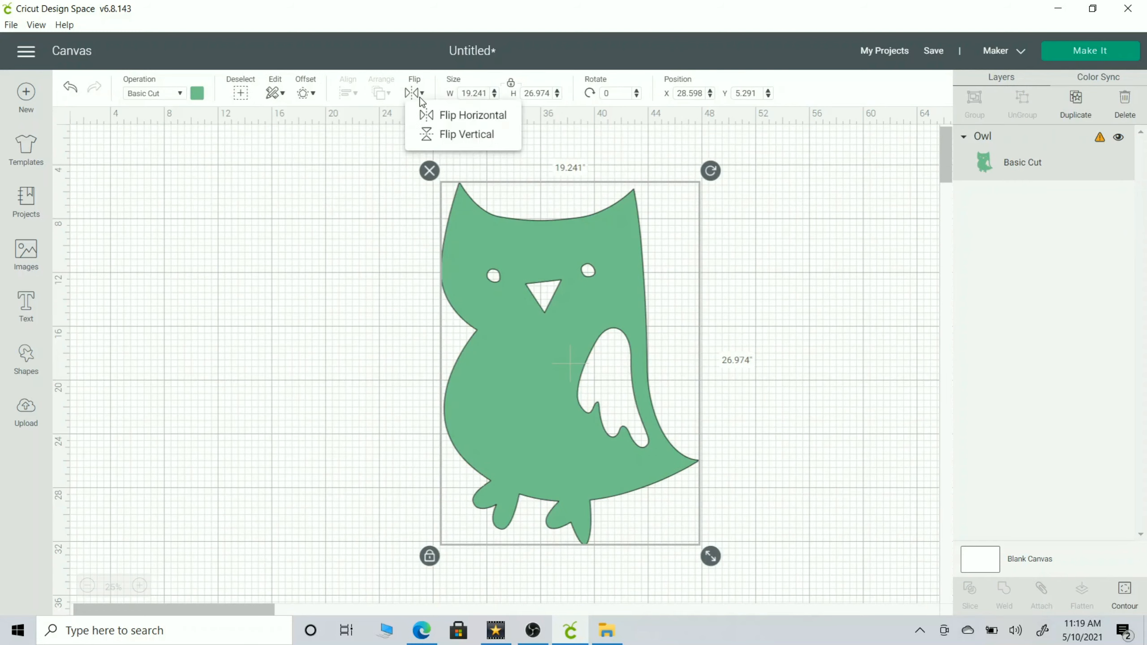
pyautogui.click(436, 138)
pyautogui.click(414, 93)
pyautogui.click(469, 115)
pyautogui.click(419, 94)
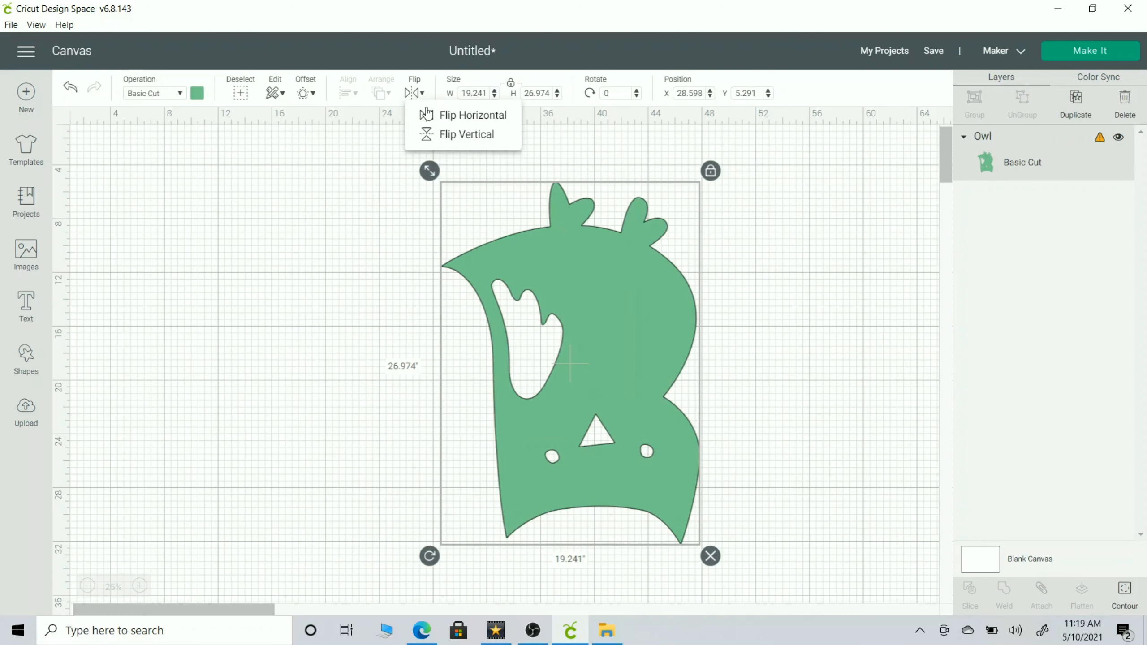
pyautogui.click(465, 134)
pyautogui.click(423, 95)
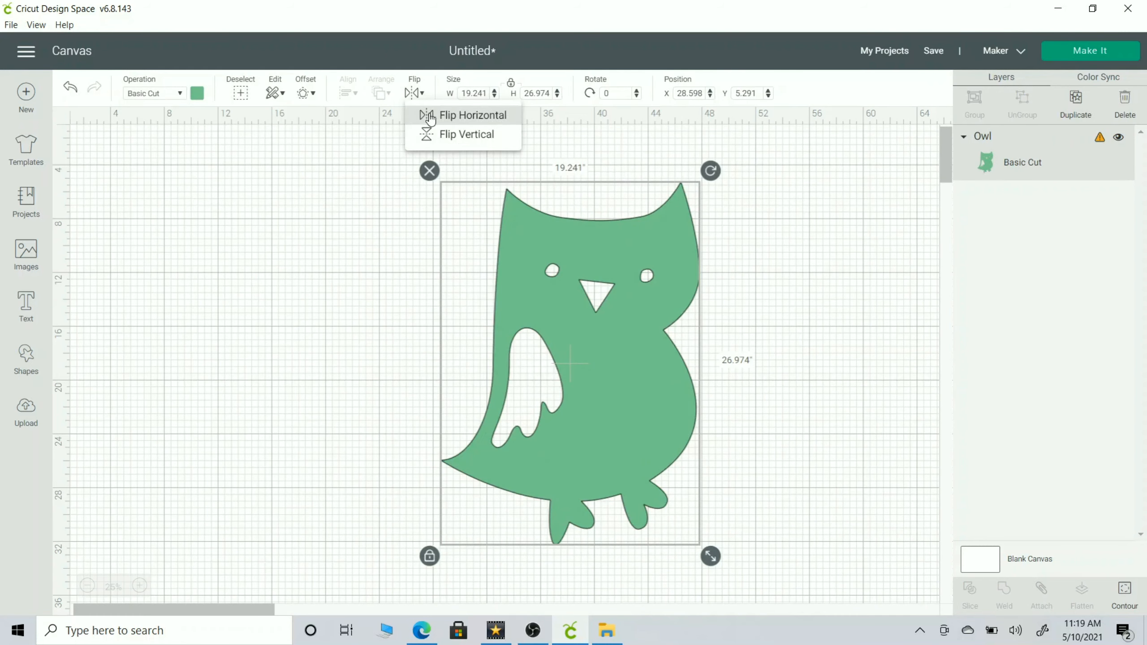
pyautogui.click(431, 119)
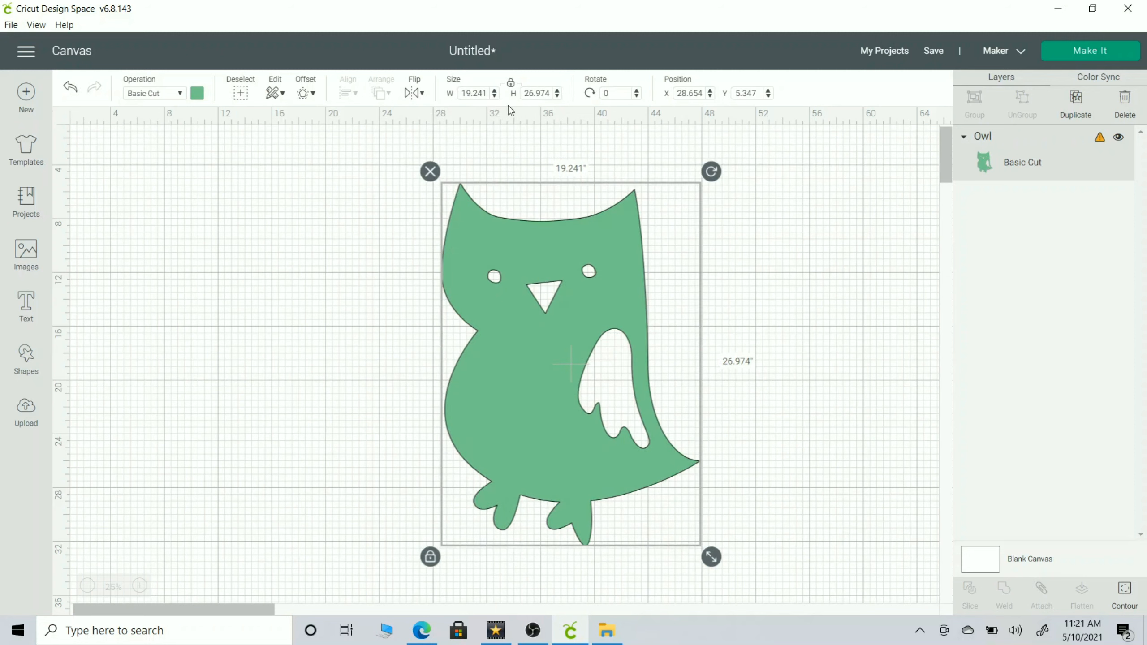
# Step: Set the owl's height to 10 inches with its proportions locked
pyautogui.moveTo(552, 95); pyautogui.dragTo(520, 97)
pyautogui.write('10')
pyautogui.press('Return')
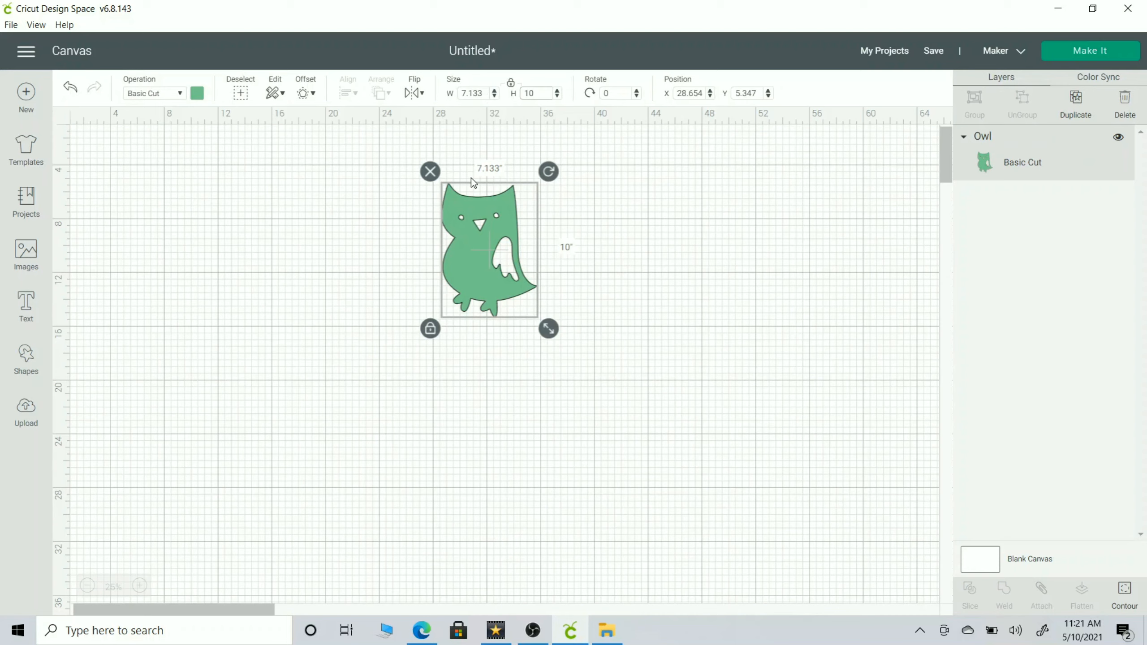
# Step: Unlock the owl's proportions and set only its width to 3 inches
pyautogui.click(431, 329)
pyautogui.moveTo(482, 94); pyautogui.dragTo(452, 99)
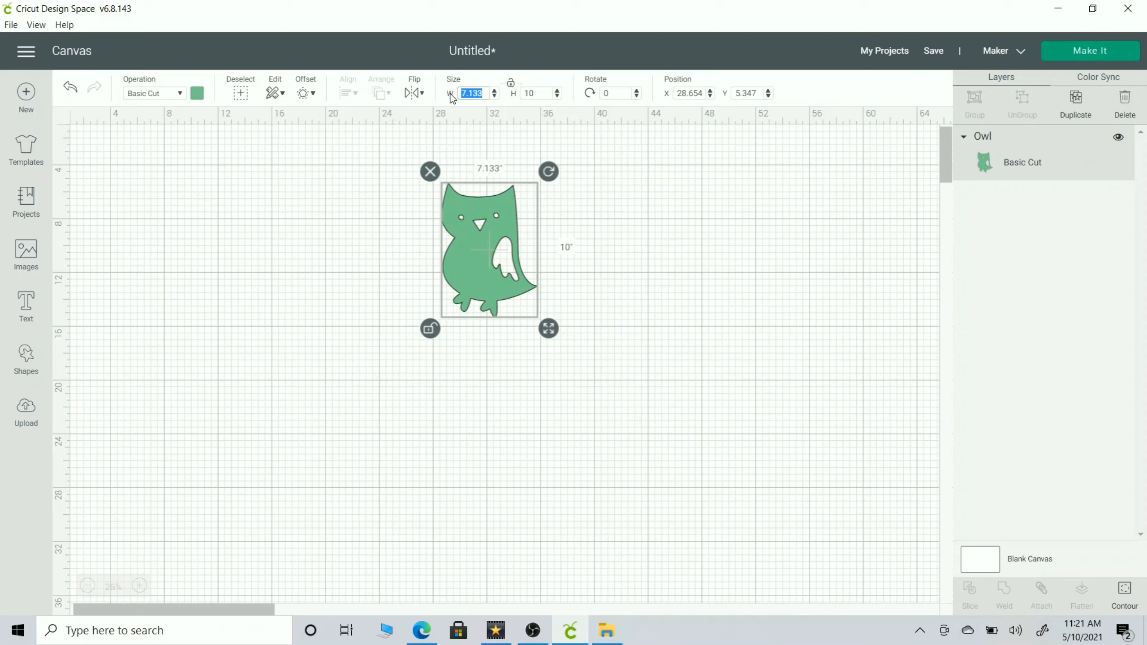
pyautogui.write('3')
pyautogui.press('Return')
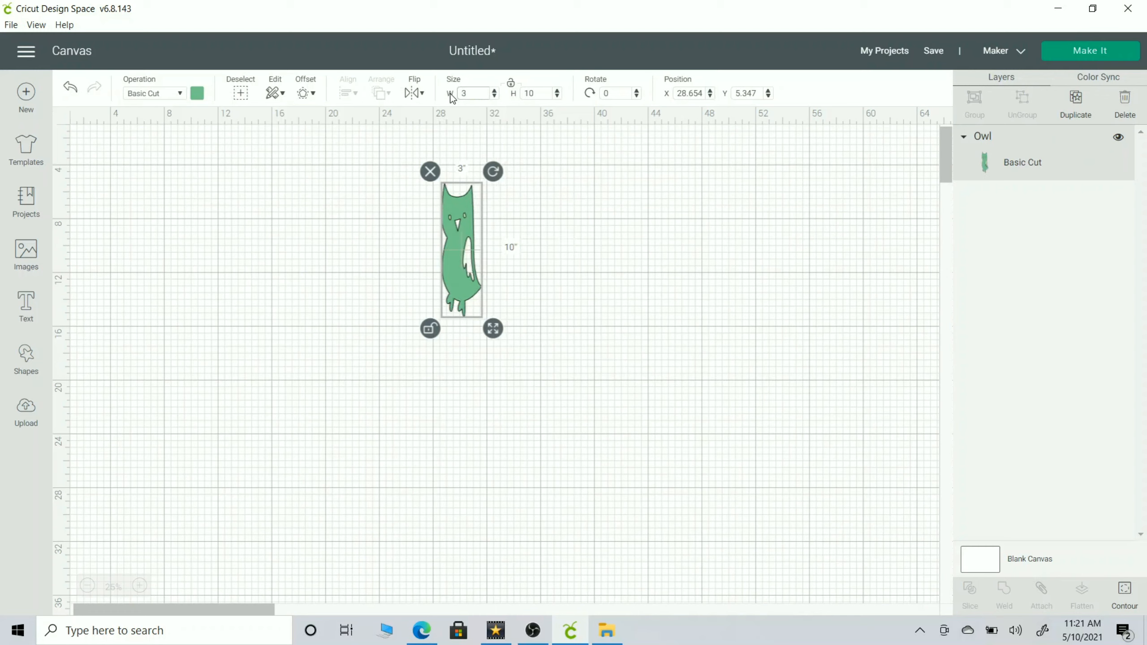
pyautogui.click(454, 167)
pyautogui.click(458, 251)
pyautogui.click(436, 335)
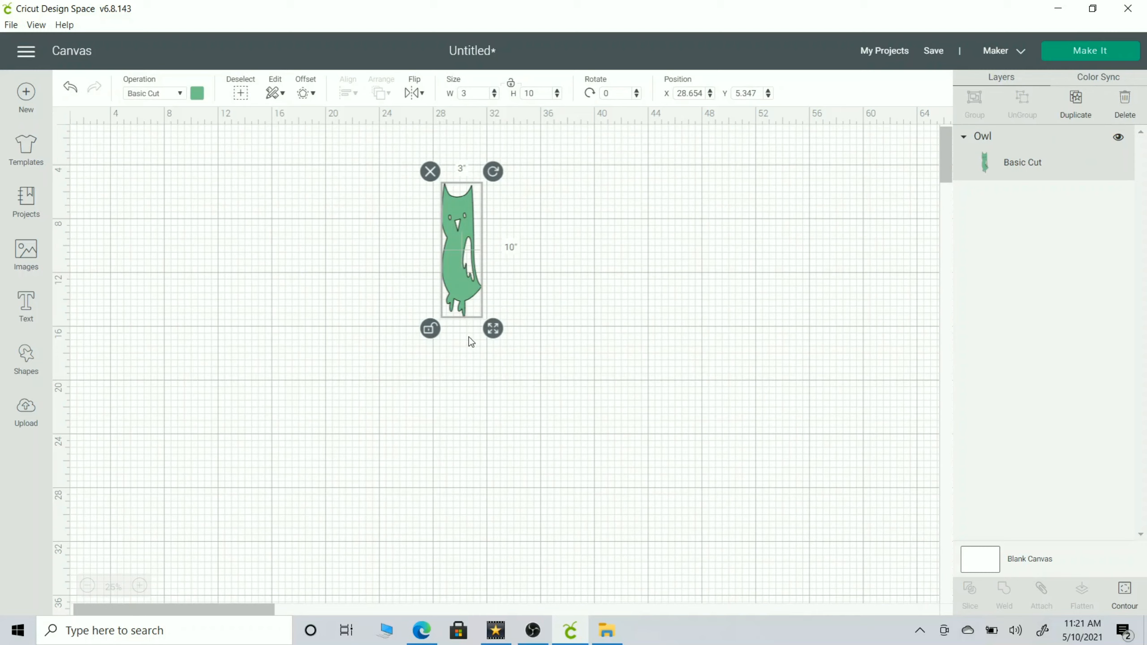
# Step: Rotate the owl by 90 degrees
pyautogui.click(606, 97)
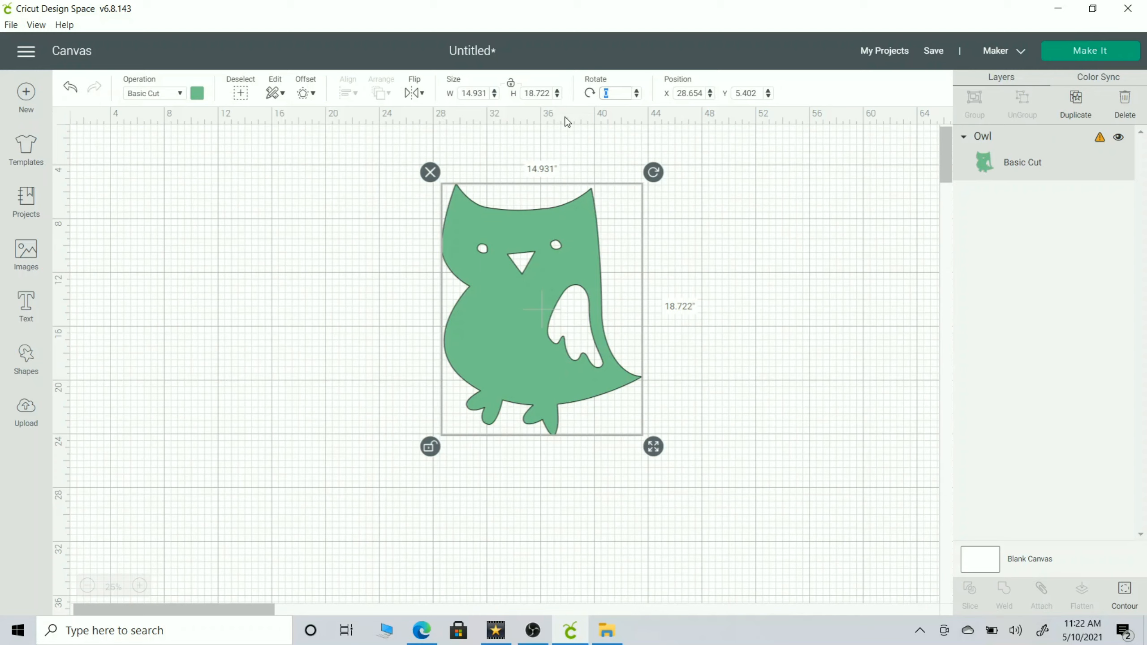
pyautogui.write('90')
pyautogui.press('Return')
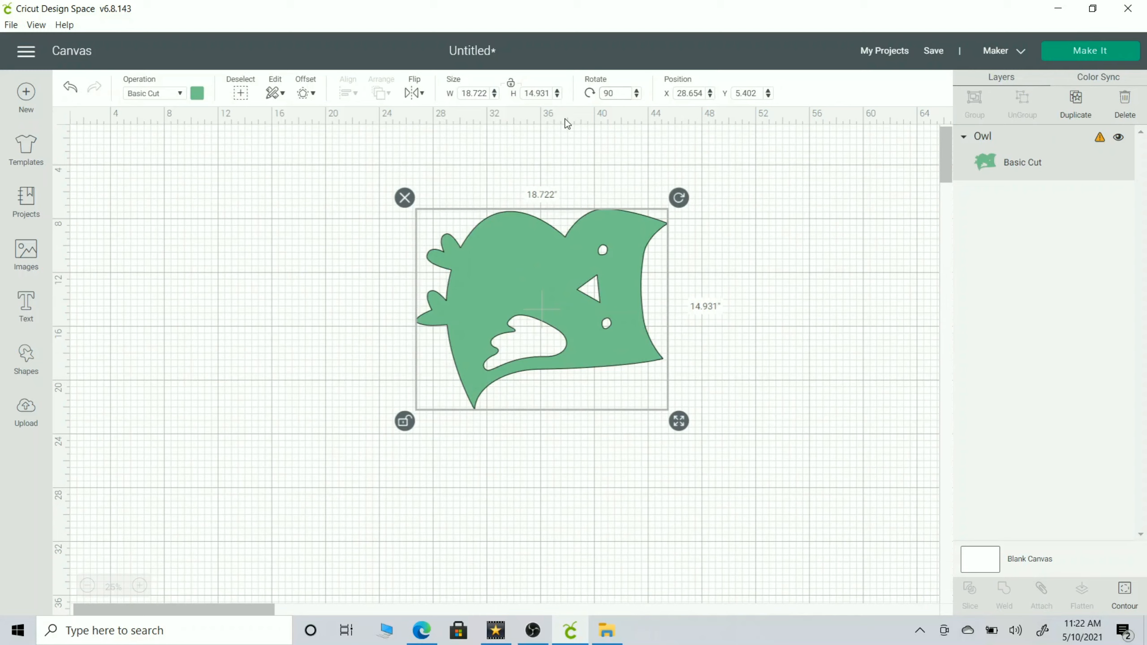
# Step: Increase the owl's rotation in single-degree increments to 105 degrees
pyautogui.click(637, 90)
pyautogui.click(636, 90)
pyautogui.click(637, 90)
pyautogui.click(636, 91)
pyautogui.click(637, 91)
pyautogui.click(637, 90)
pyautogui.click(637, 91)
pyautogui.click(637, 91)
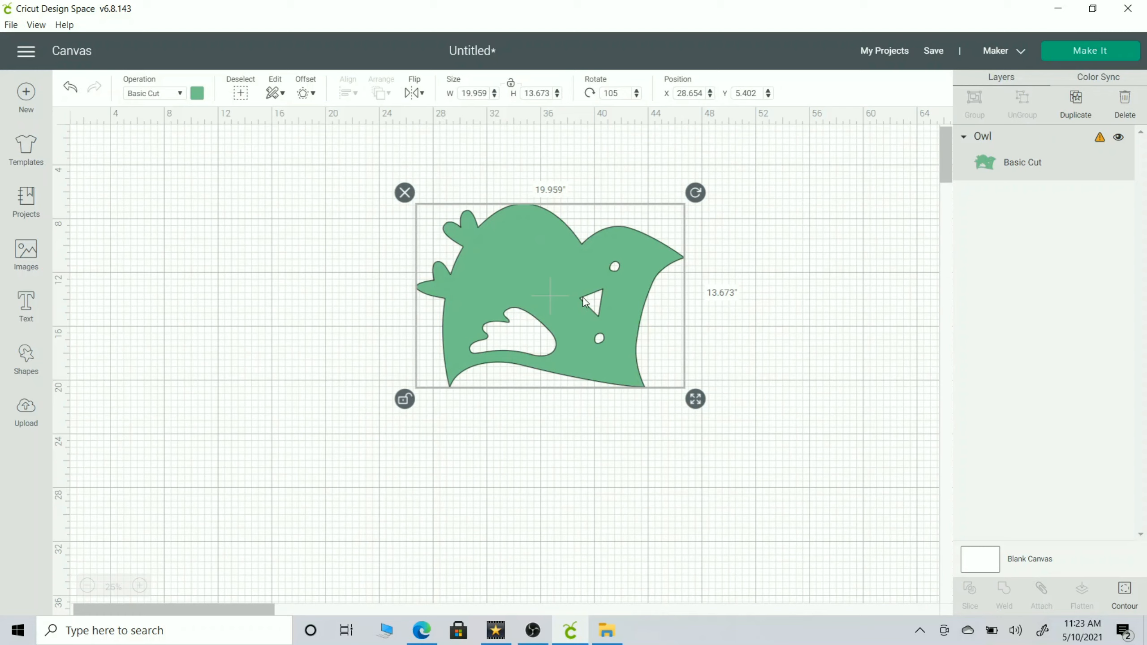
# Step: Move the owl to about X 30.7, Y 11.1 and remove it from the canvas
pyautogui.moveTo(602, 312); pyautogui.dragTo(657, 353)
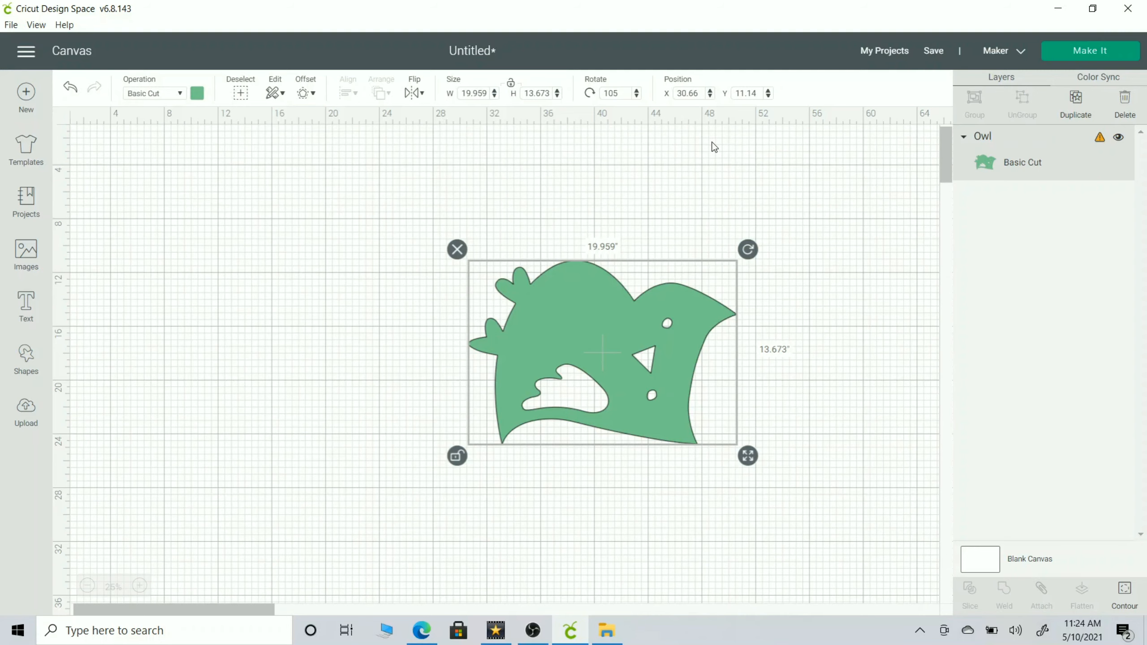
pyautogui.click(457, 250)
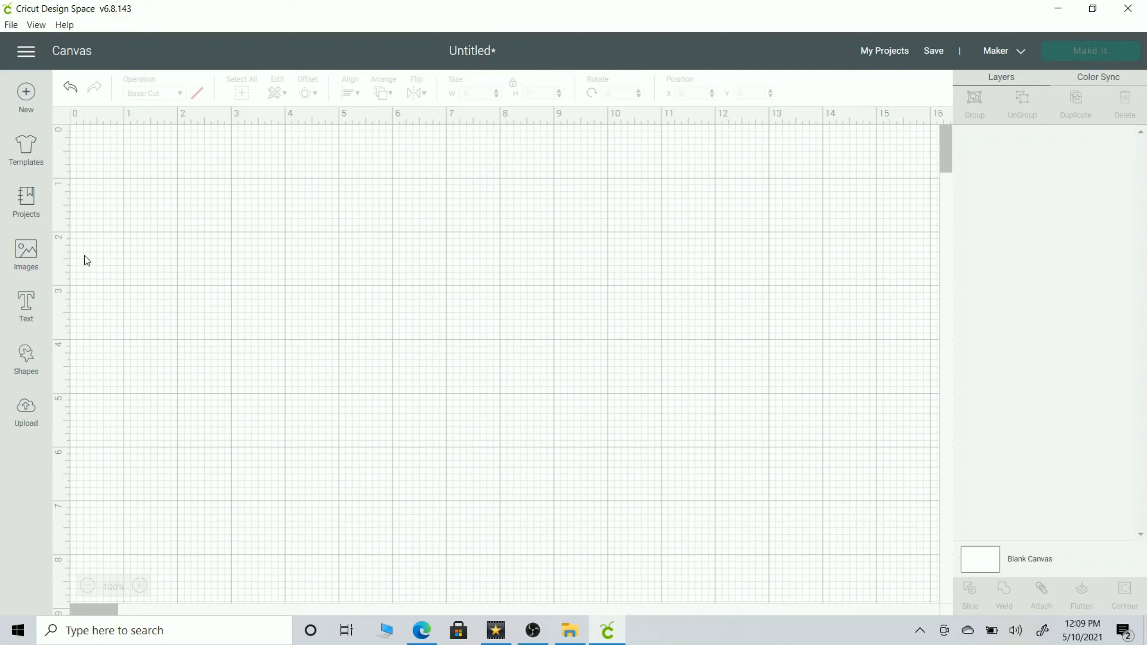
# Step: Add the text "Hello" to the canvas and browse the font list to set its font to Curely
pyautogui.click(28, 309)
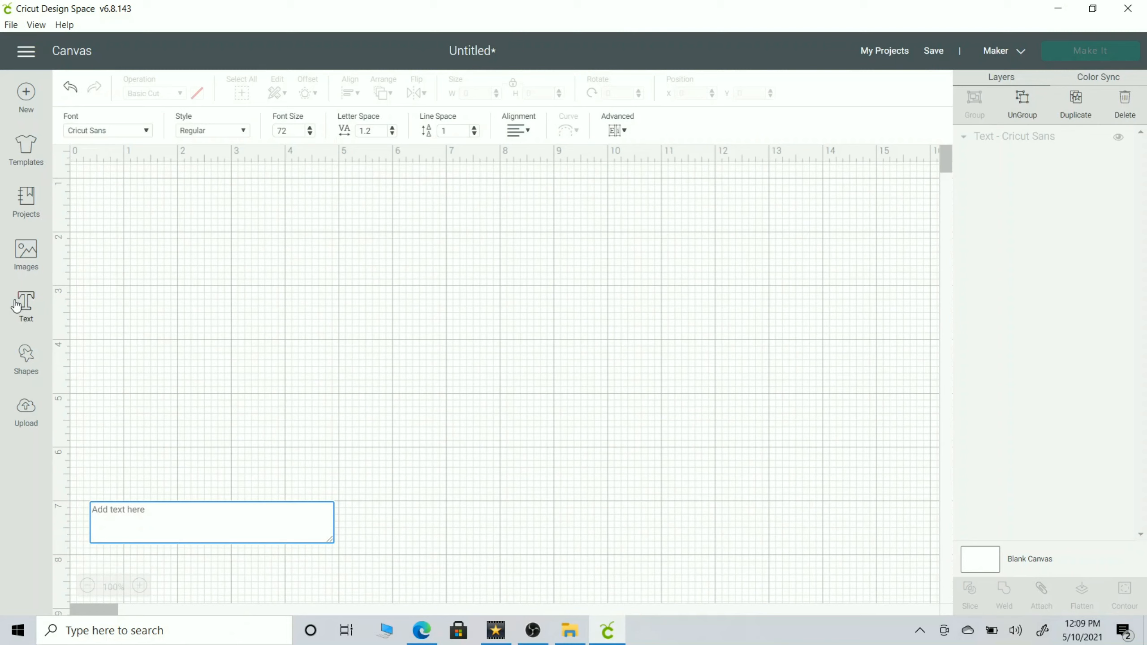
pyautogui.write('Hello')
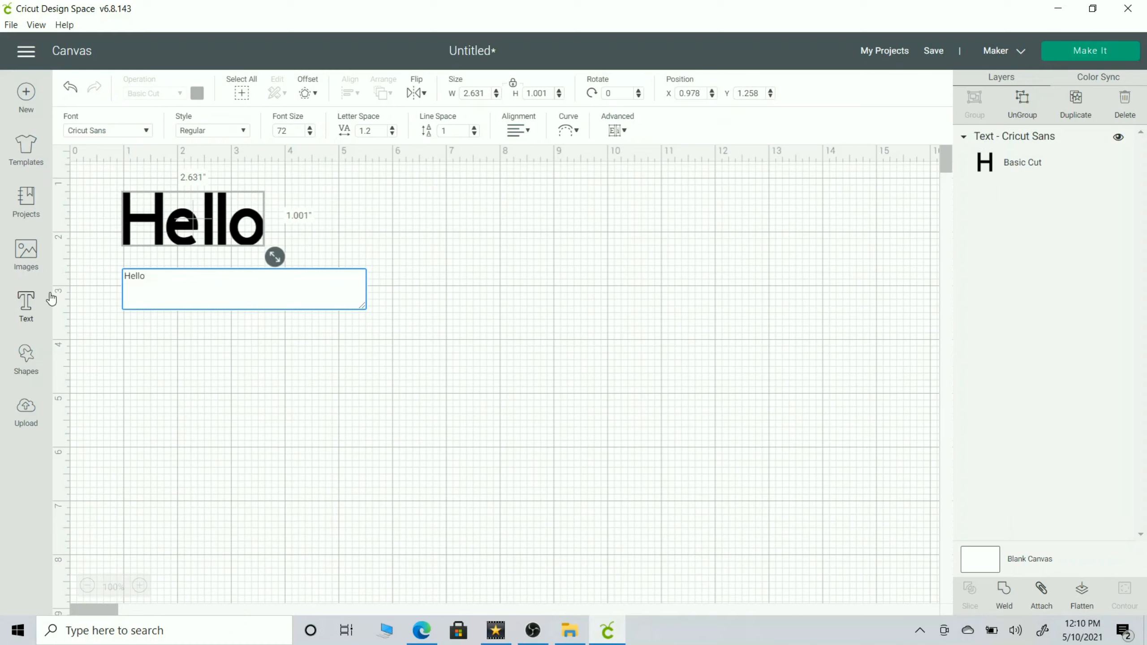
pyautogui.click(149, 133)
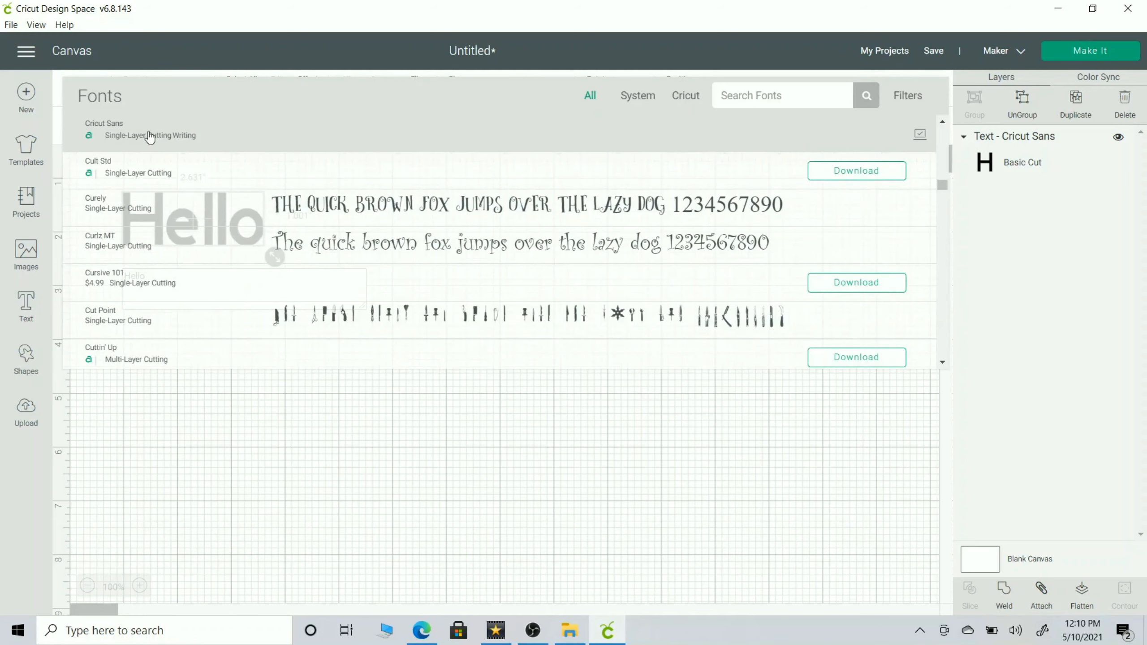
pyautogui.scroll(-10, 230, 217)
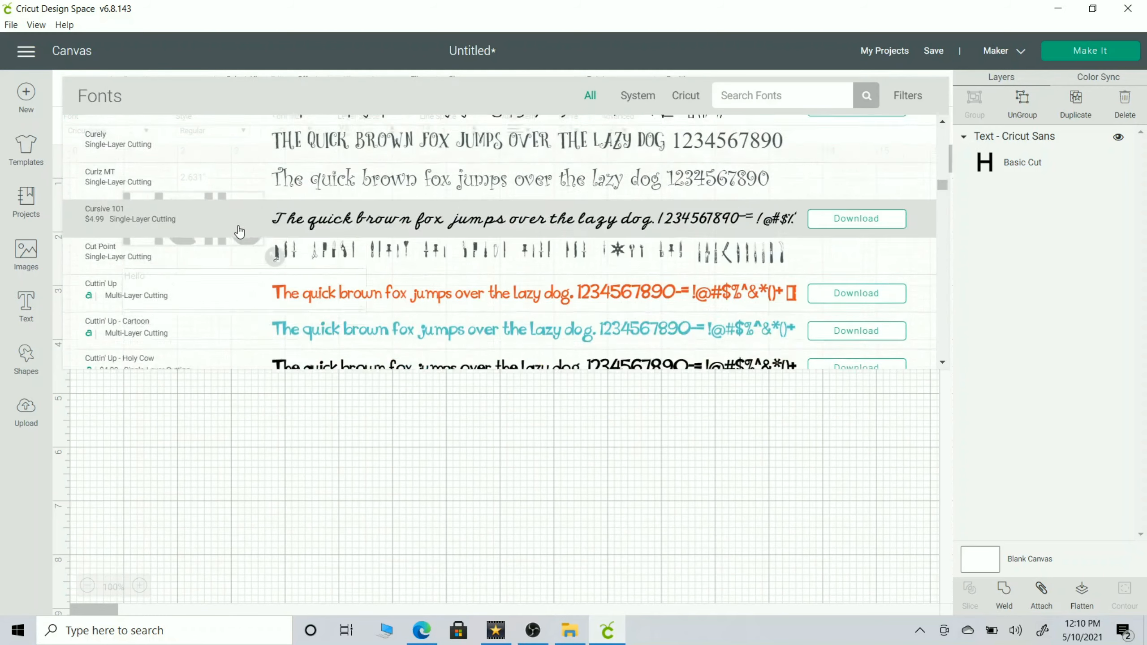
pyautogui.scroll(-5, 245, 238)
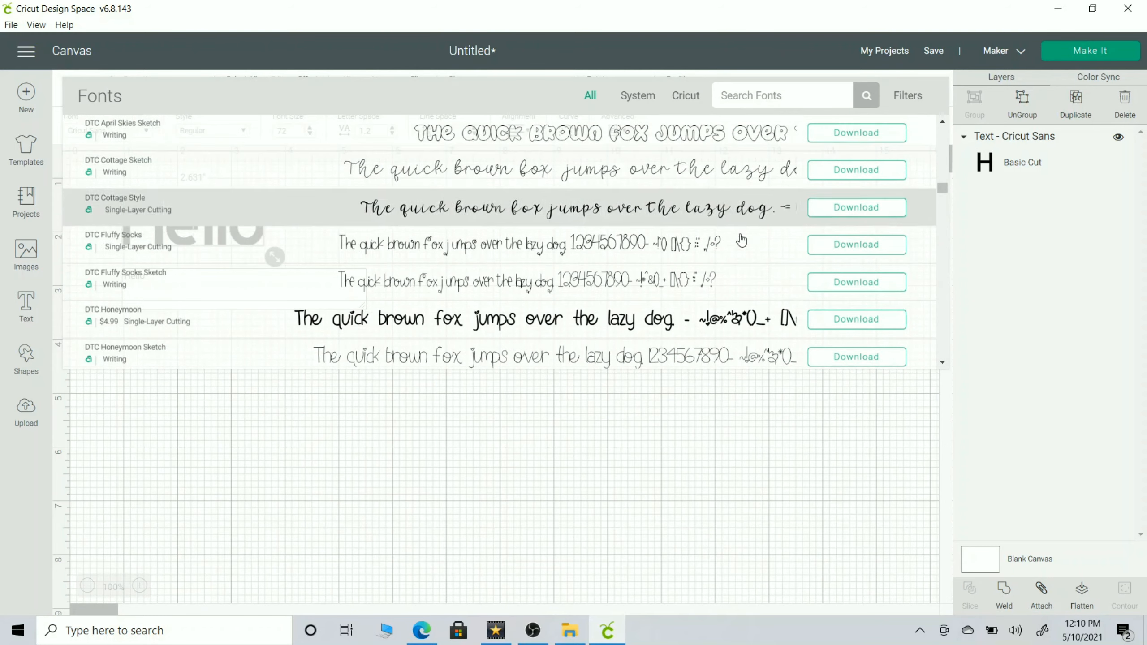
pyautogui.scroll(5, 604, 347)
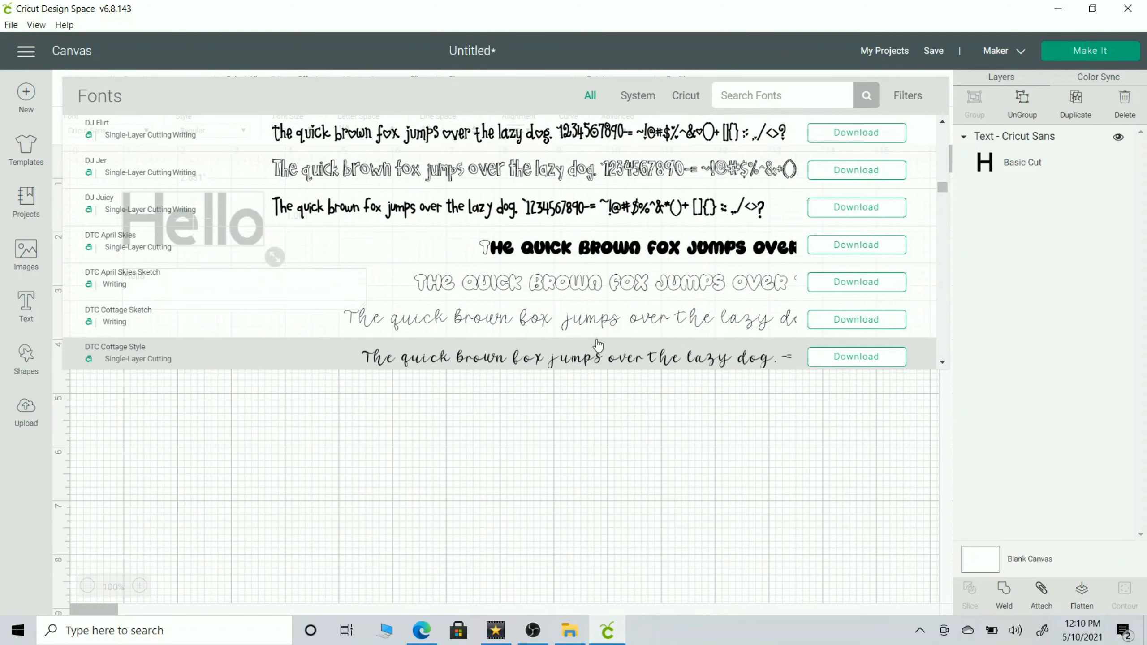
pyautogui.scroll(3, 597, 345)
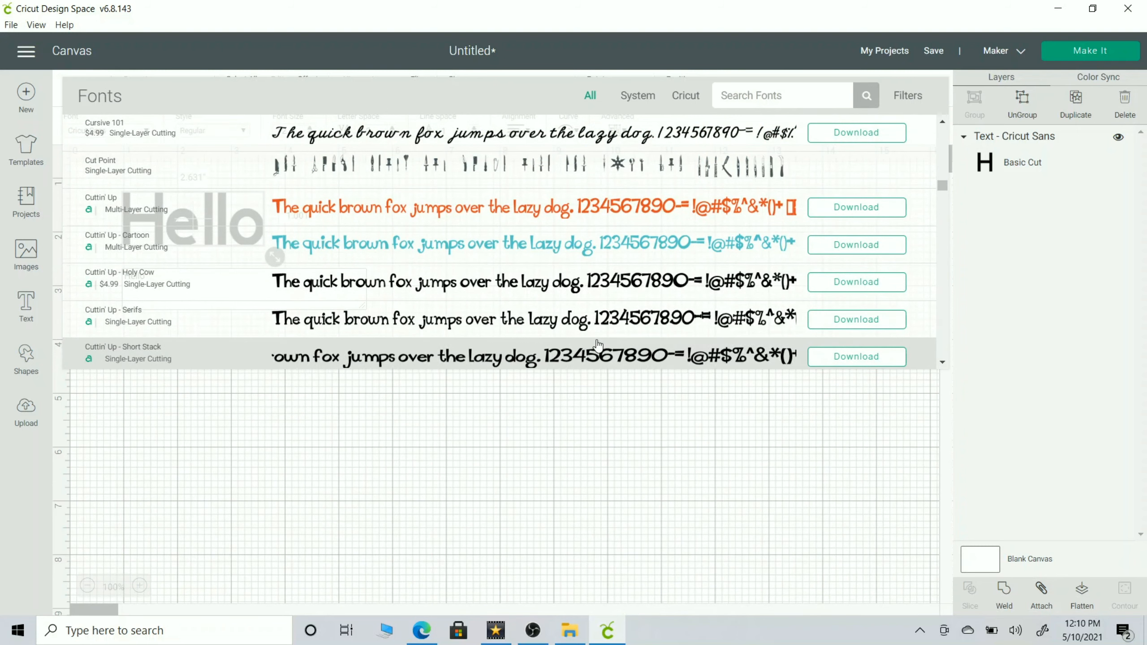
pyautogui.click(287, 225)
# Step: Reposition and enlarge the Hello text to about 8.9 by 3.3 inches, and recolor it purple
pyautogui.moveTo(287, 224); pyautogui.dragTo(303, 258)
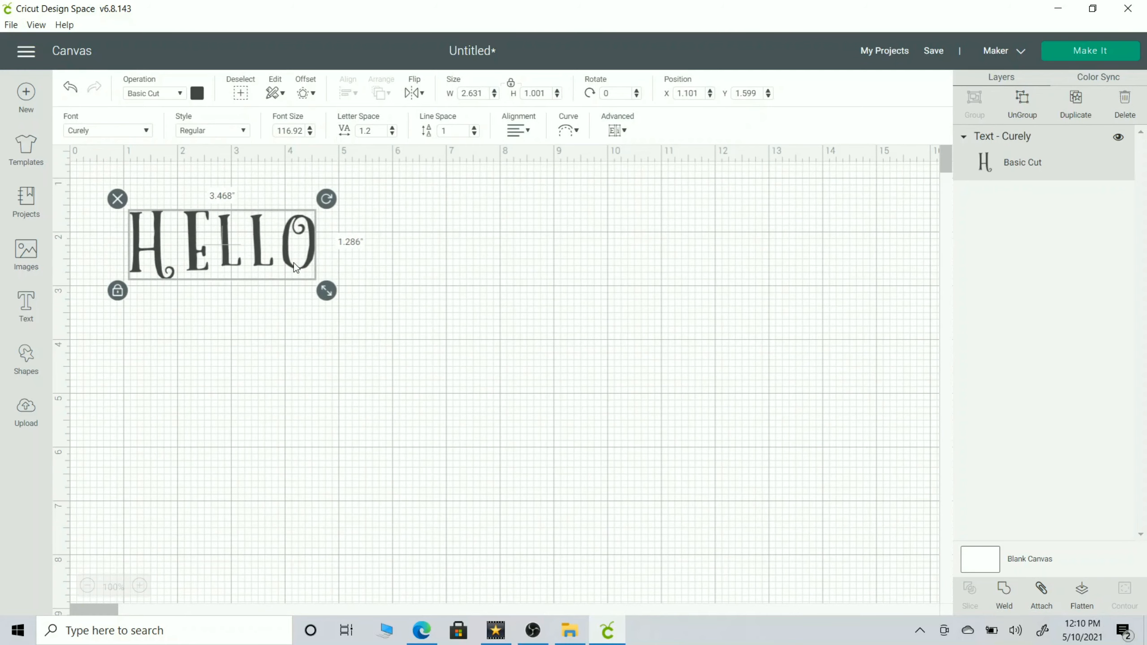
pyautogui.moveTo(325, 291); pyautogui.dragTo(609, 383)
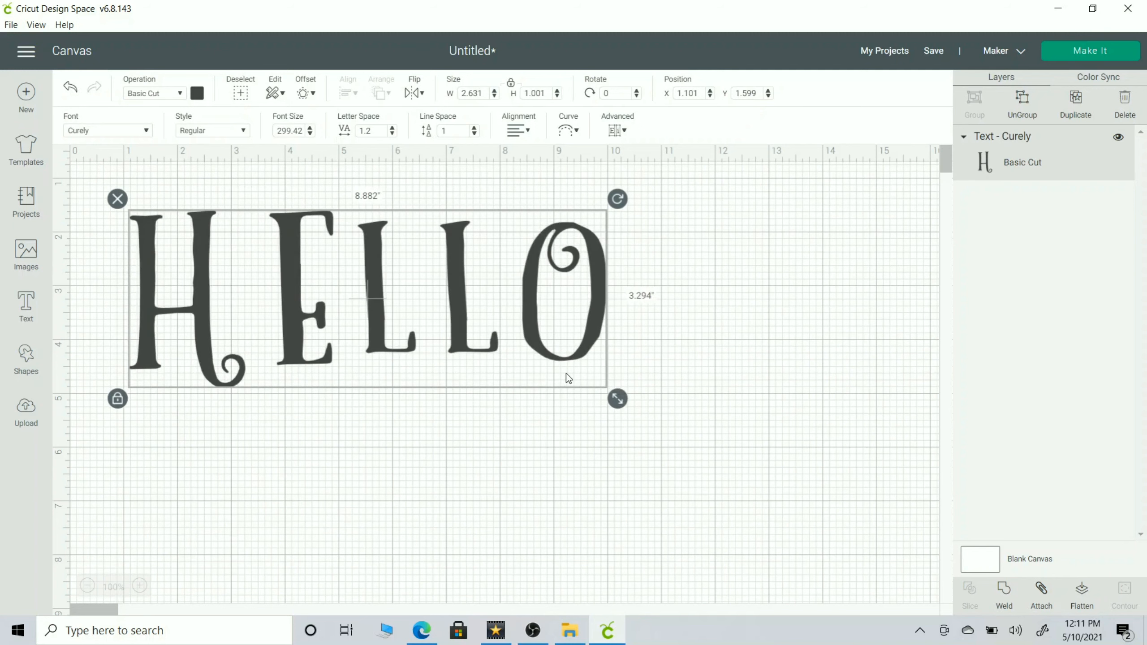
pyautogui.click(198, 94)
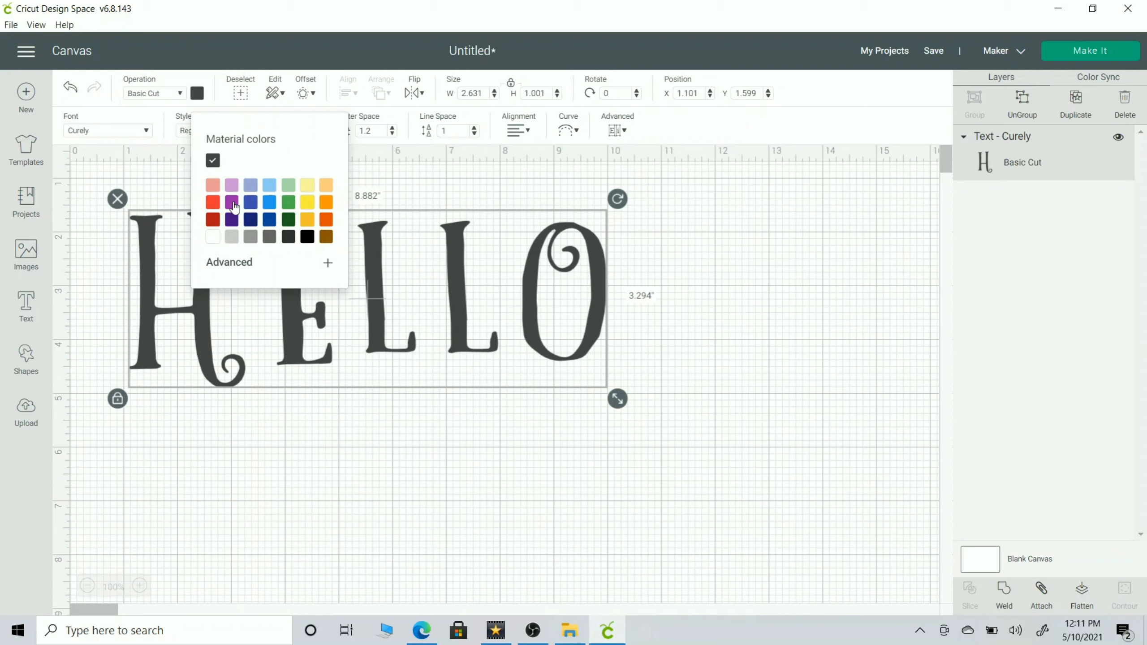
pyautogui.click(232, 202)
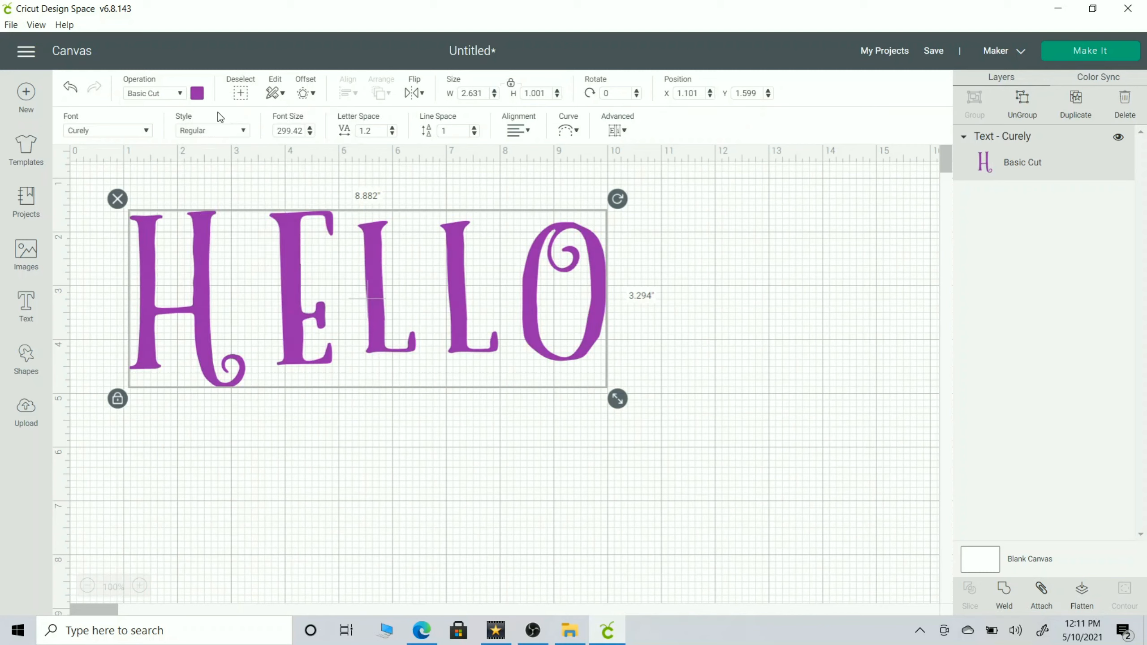
# Step: Look over the text style options, and set the text's font size to 200 and its letter space to 0.6
pyautogui.click(235, 132)
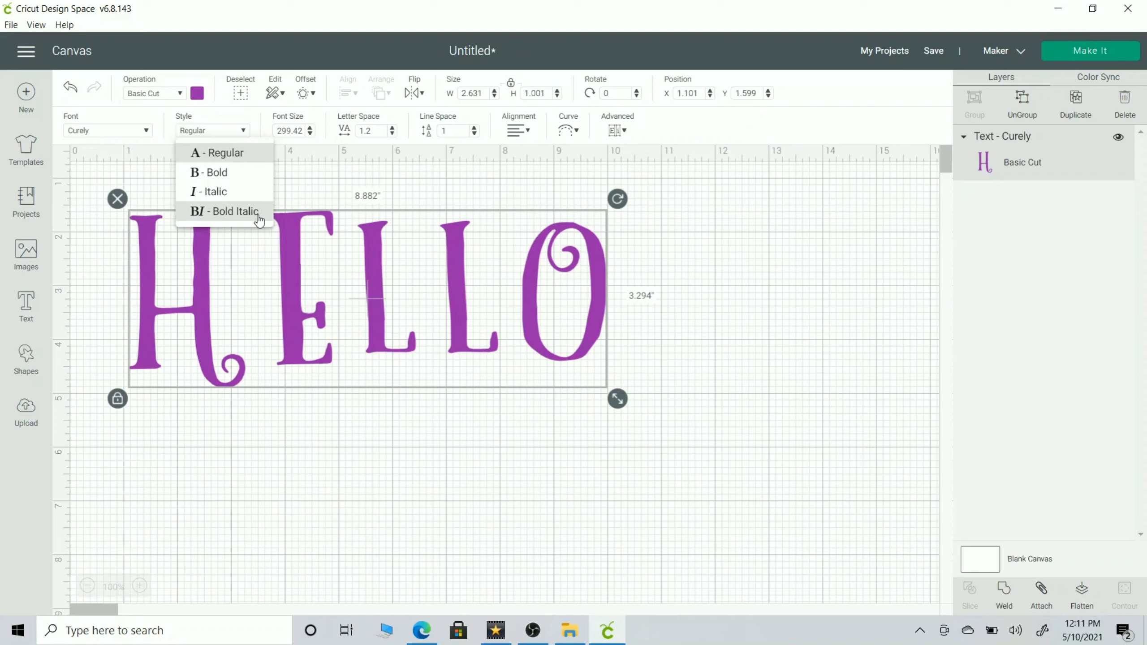
pyautogui.click(268, 125)
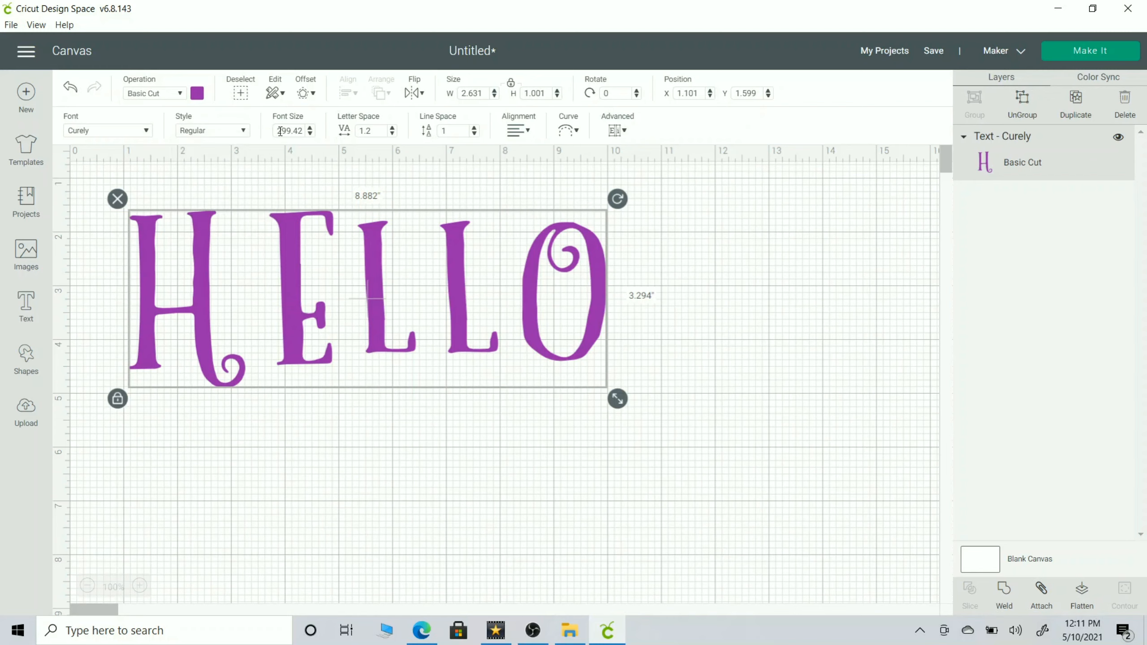
pyautogui.click(311, 134)
pyautogui.click(311, 134)
pyautogui.click(310, 134)
pyautogui.click(311, 134)
pyautogui.moveTo(303, 132); pyautogui.dragTo(253, 141)
pyautogui.write('200')
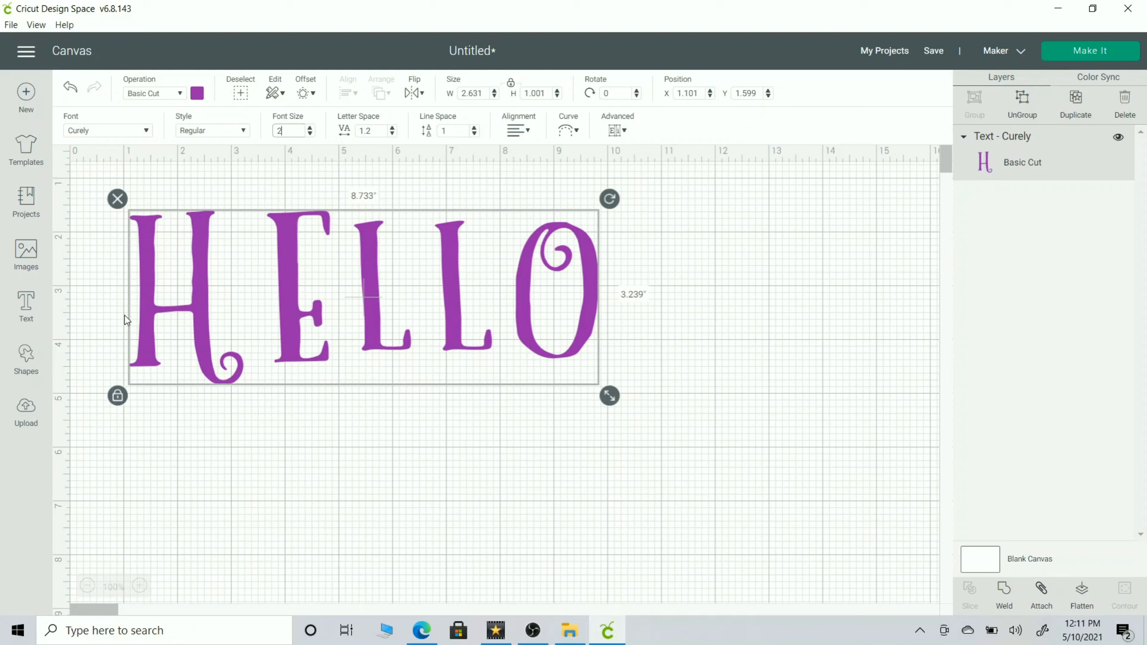
pyautogui.press('Return')
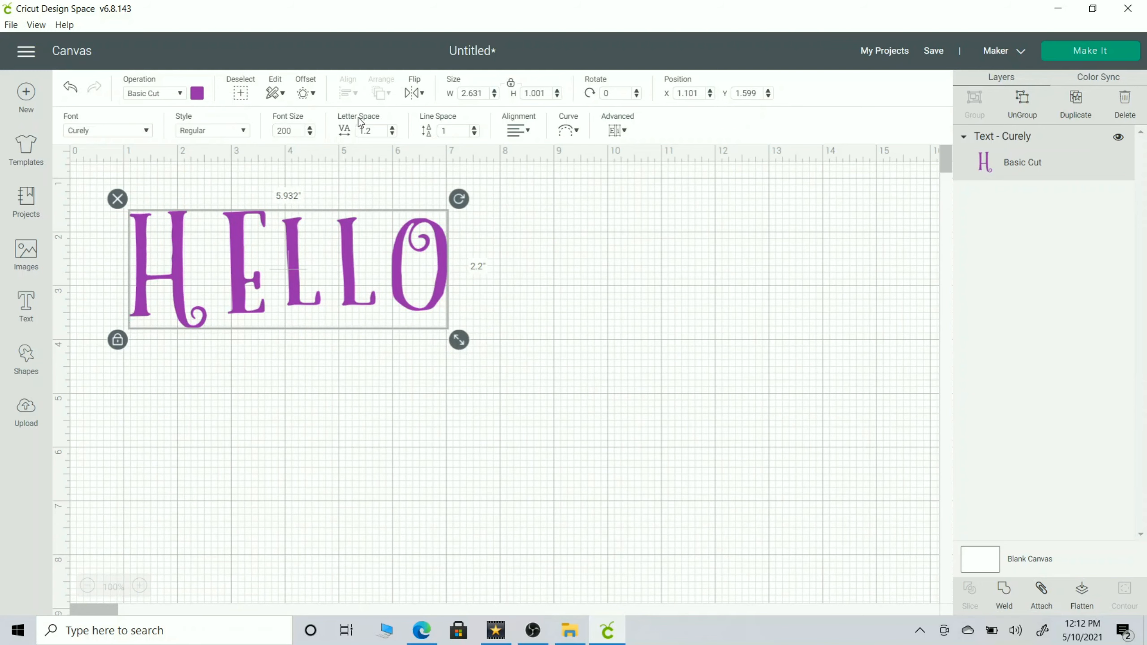
pyautogui.moveTo(395, 130); pyautogui.dragTo(393, 136)
pyautogui.click(393, 135)
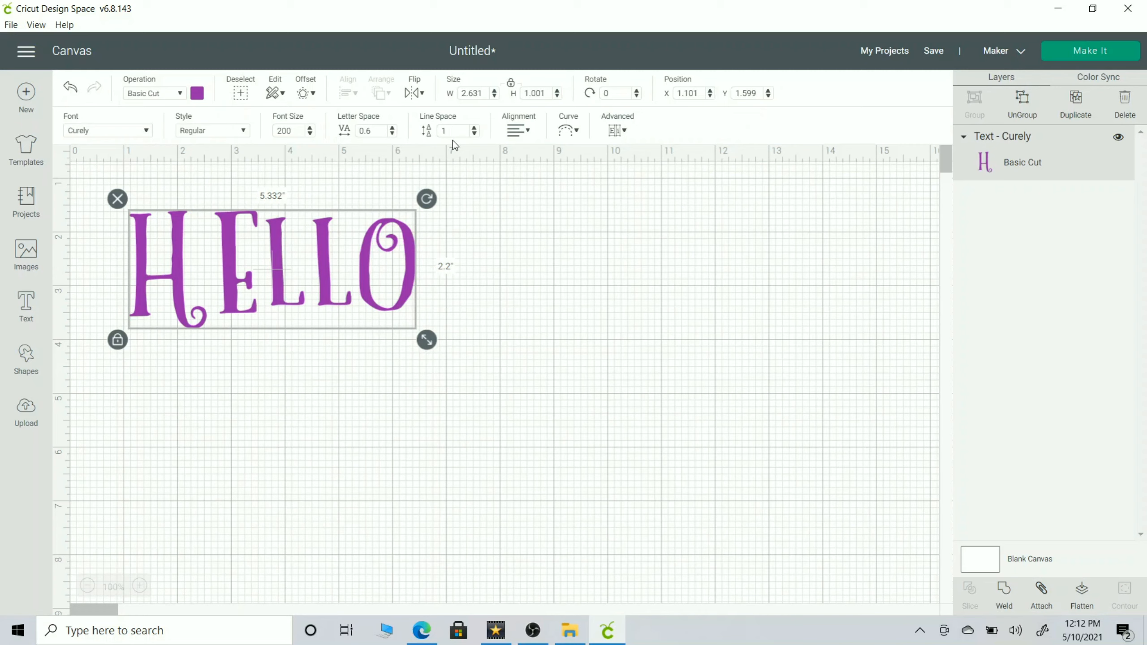
# Step: Set the Hello text's alignment to Center and bend the word by adjusting its curve diameter
pyautogui.click(529, 139)
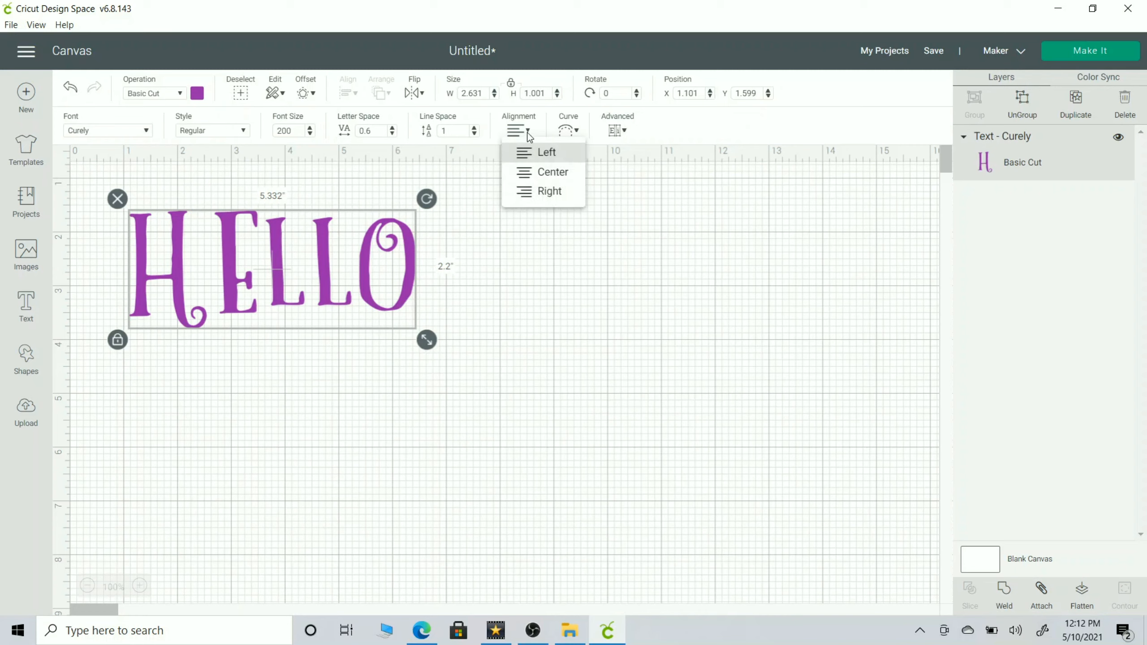
pyautogui.click(559, 174)
pyautogui.click(566, 131)
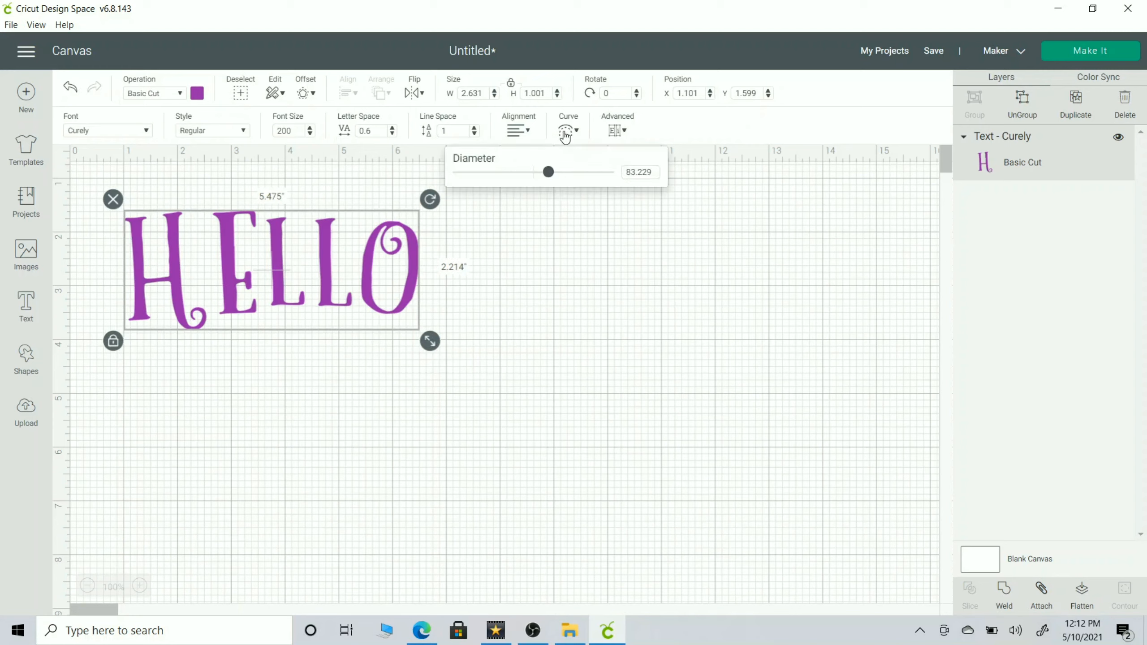
pyautogui.moveTo(550, 173); pyautogui.dragTo(521, 186)
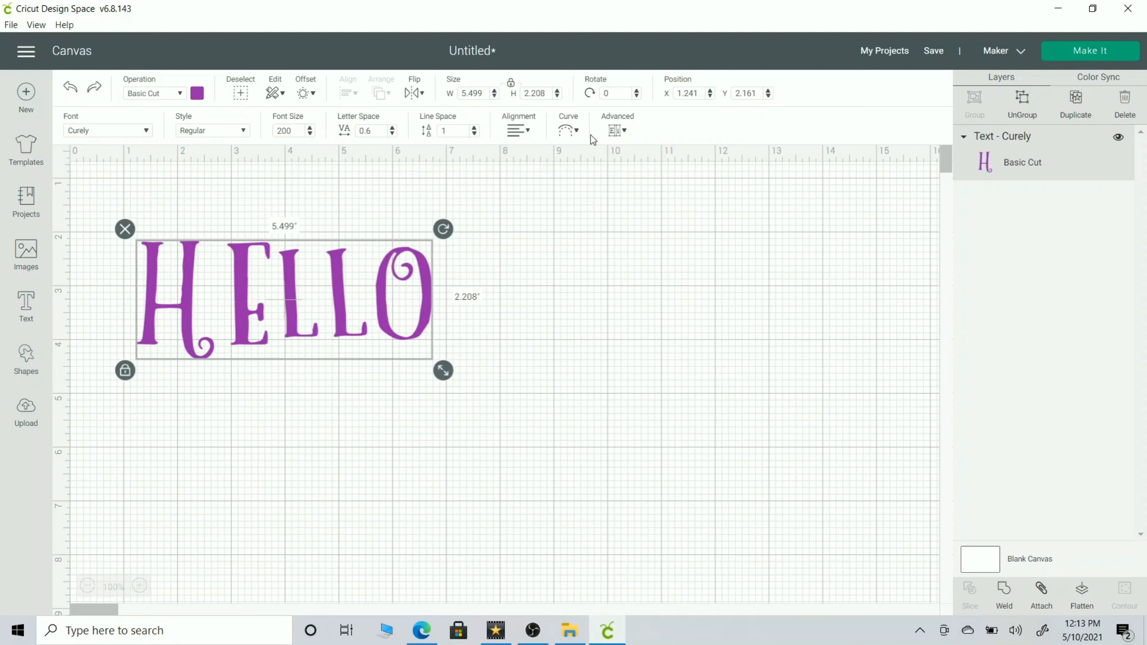
# Step: Ungroup the Hello text to separate letters and select several of them individually
pyautogui.click(624, 131)
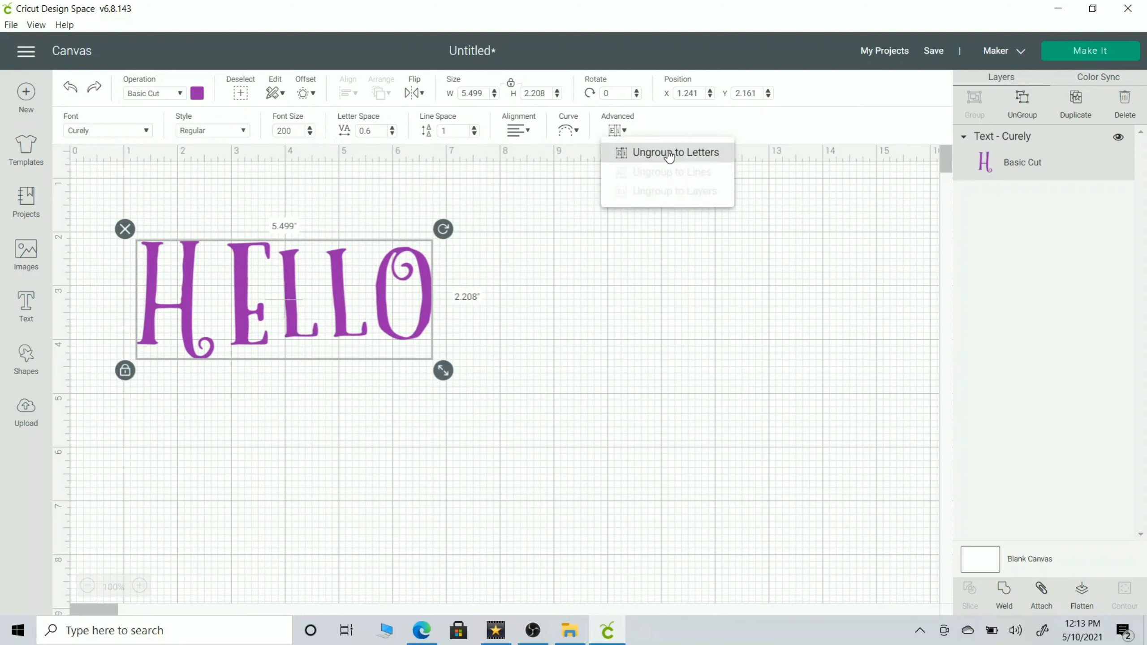
pyautogui.click(704, 152)
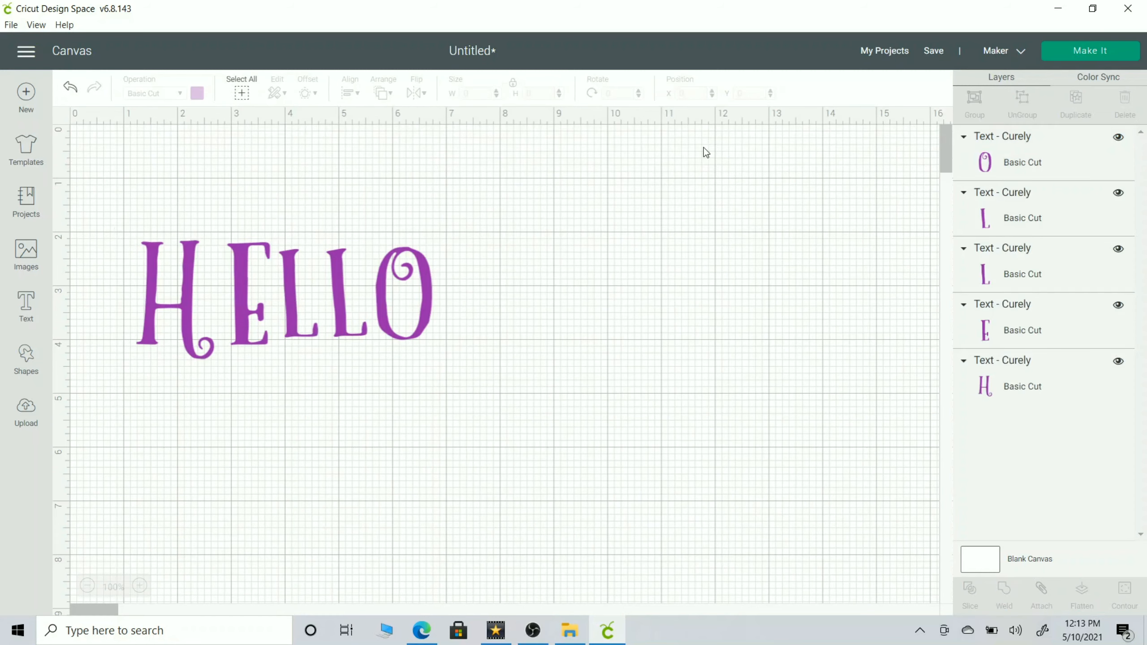
pyautogui.click(433, 298)
pyautogui.click(346, 298)
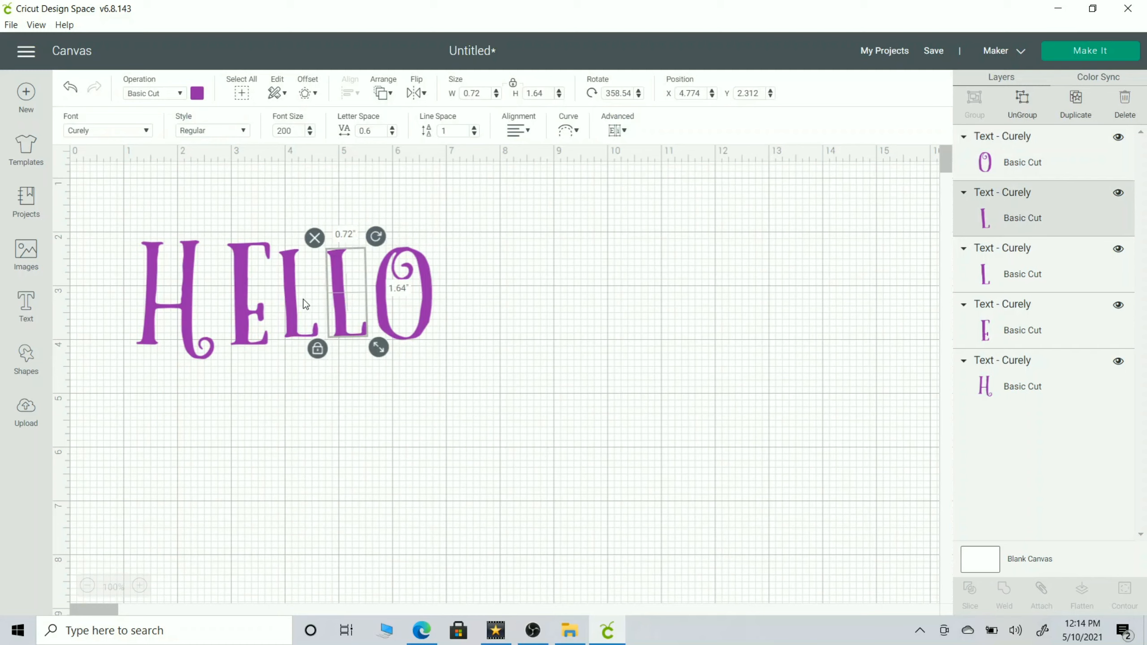
pyautogui.click(283, 302)
pyautogui.click(262, 312)
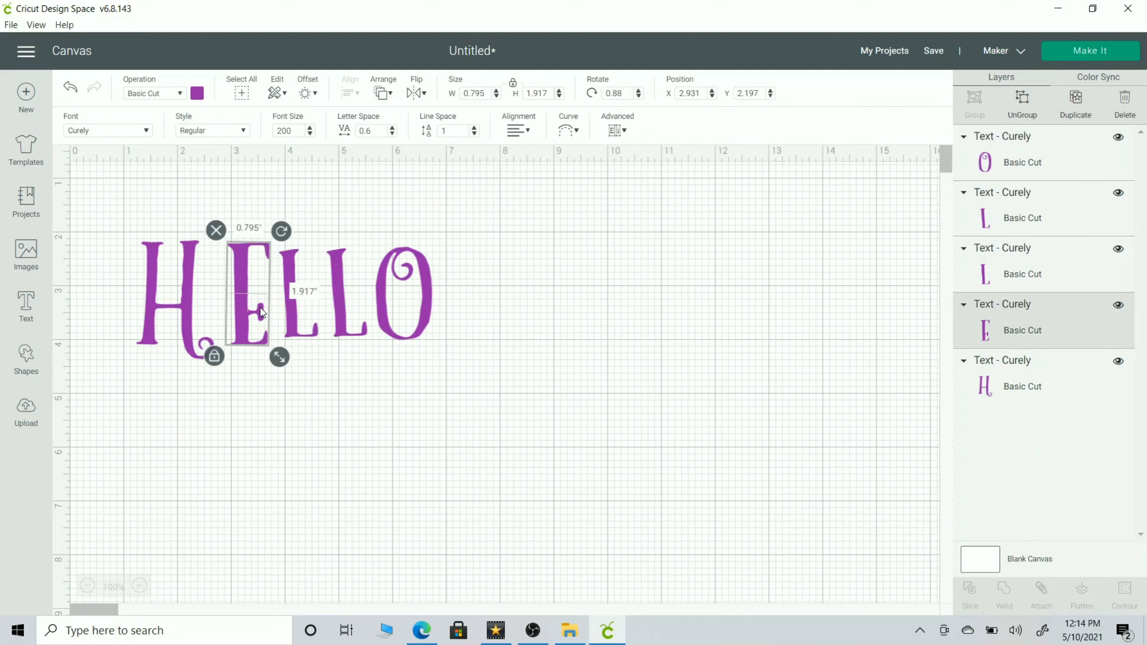
# Step: Enlarge the H to about 3.3 by 5.0 inches, tilted slightly counterclockwise, and shift it up beside the E
pyautogui.click(211, 340)
pyautogui.moveTo(223, 375); pyautogui.dragTo(329, 451)
pyautogui.moveTo(331, 234); pyautogui.dragTo(311, 221)
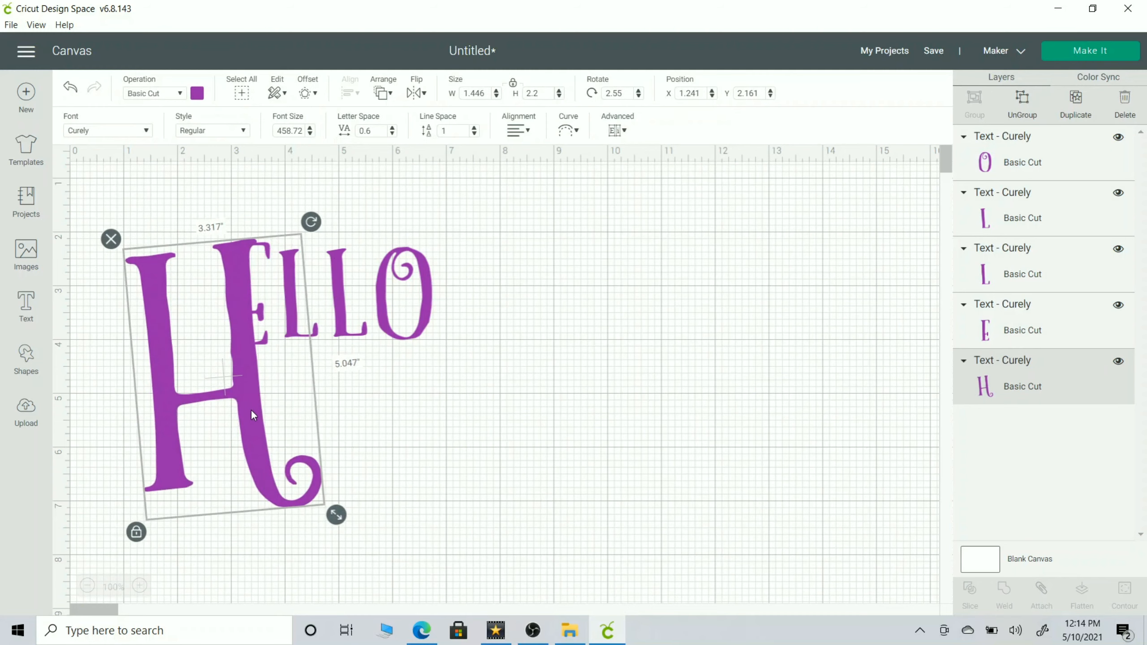
pyautogui.moveTo(249, 406); pyautogui.dragTo(220, 376)
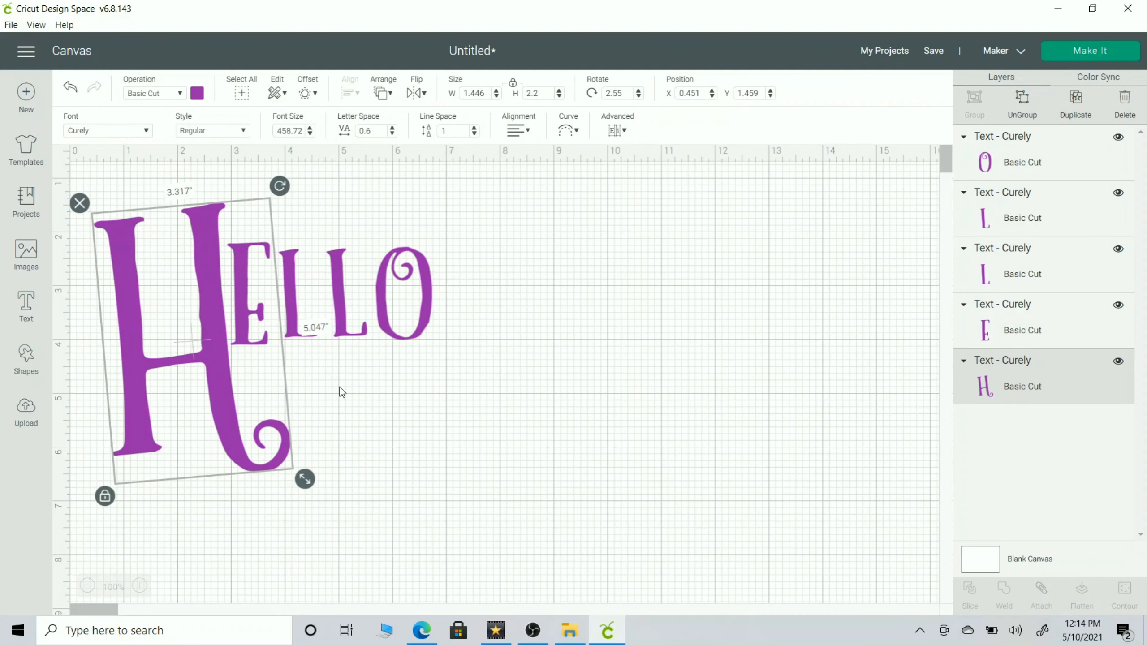
# Step: Enlarge the E to about 1.4 by 3.3 inches, tilted slightly clockwise, and position it against the H's upper right
pyautogui.click(312, 332)
pyautogui.click(262, 319)
pyautogui.moveTo(279, 357); pyautogui.dragTo(307, 428)
pyautogui.moveTo(267, 381); pyautogui.dragTo(254, 345)
pyautogui.moveTo(299, 192); pyautogui.dragTo(308, 197)
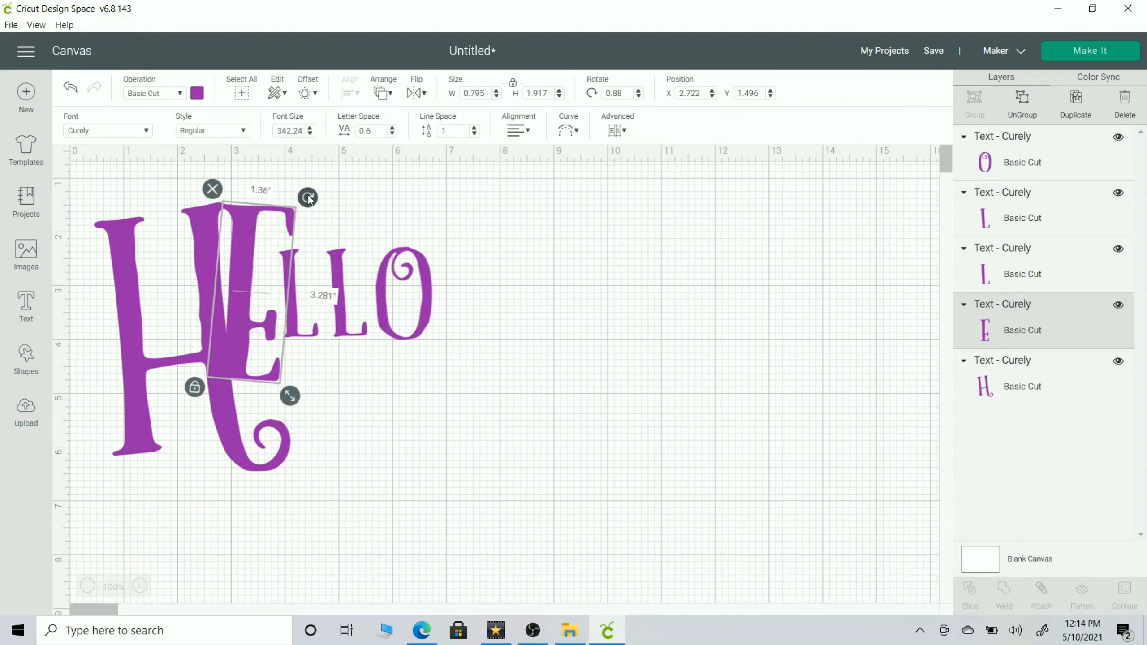
pyautogui.moveTo(245, 261); pyautogui.dragTo(249, 246)
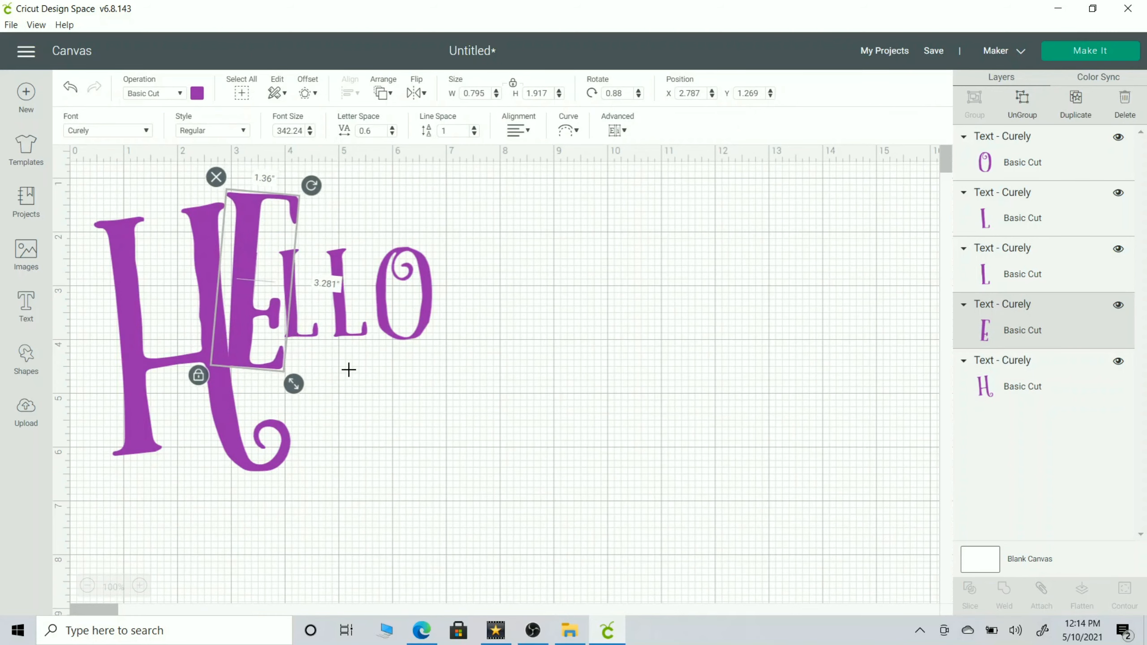
# Step: Enlarge the first L to about 2.0 by 4.5 inches, tilted slightly counterclockwise, and position it overlapping the E
pyautogui.click(314, 328)
pyautogui.click(315, 332)
pyautogui.moveTo(328, 348); pyautogui.dragTo(397, 502)
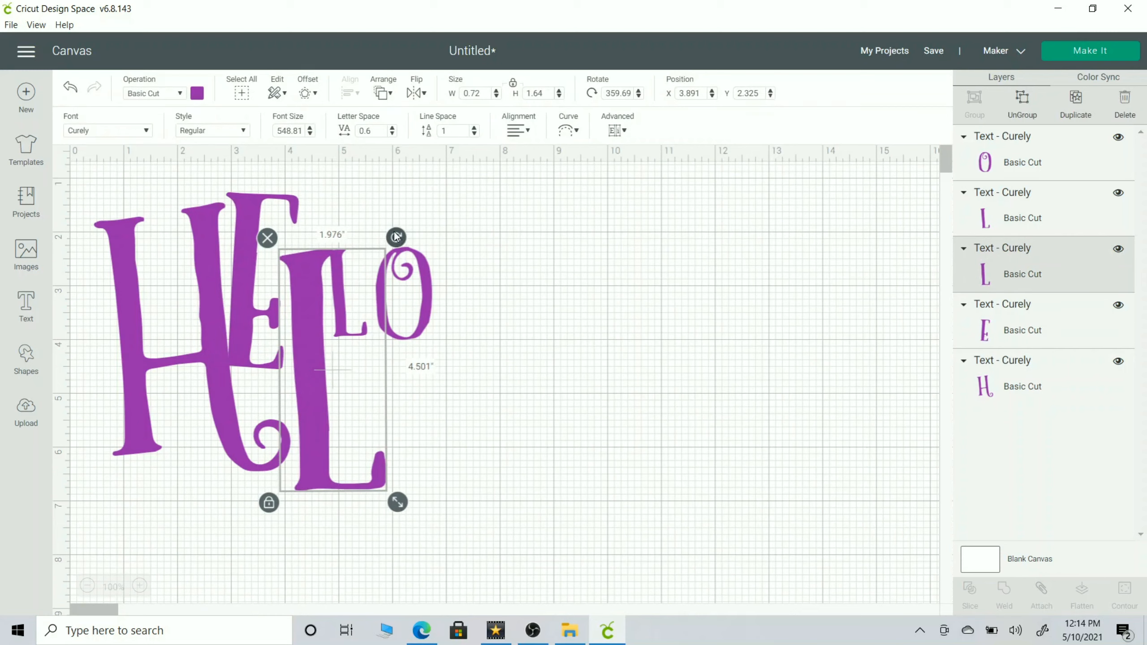
pyautogui.moveTo(396, 236); pyautogui.dragTo(384, 230)
pyautogui.moveTo(305, 328); pyautogui.dragTo(289, 331)
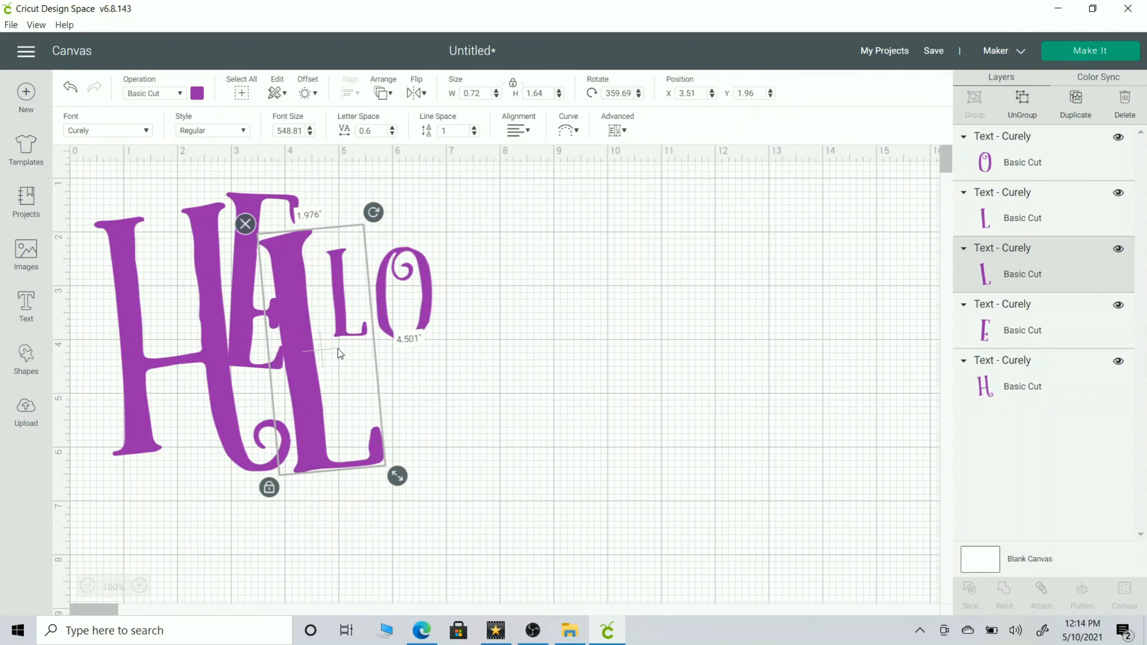
# Step: Move the O out of the way, and enlarge, tilt clockwise and position the second L against the first L
pyautogui.click(419, 311)
pyautogui.moveTo(419, 311); pyautogui.dragTo(620, 284)
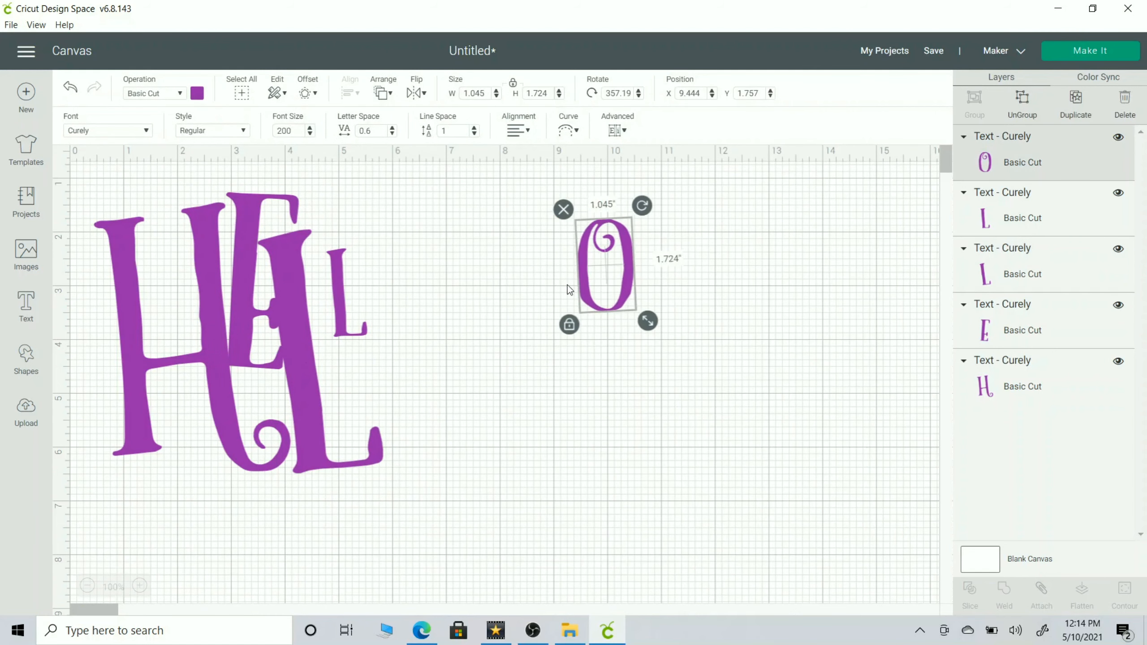
pyautogui.click(360, 262)
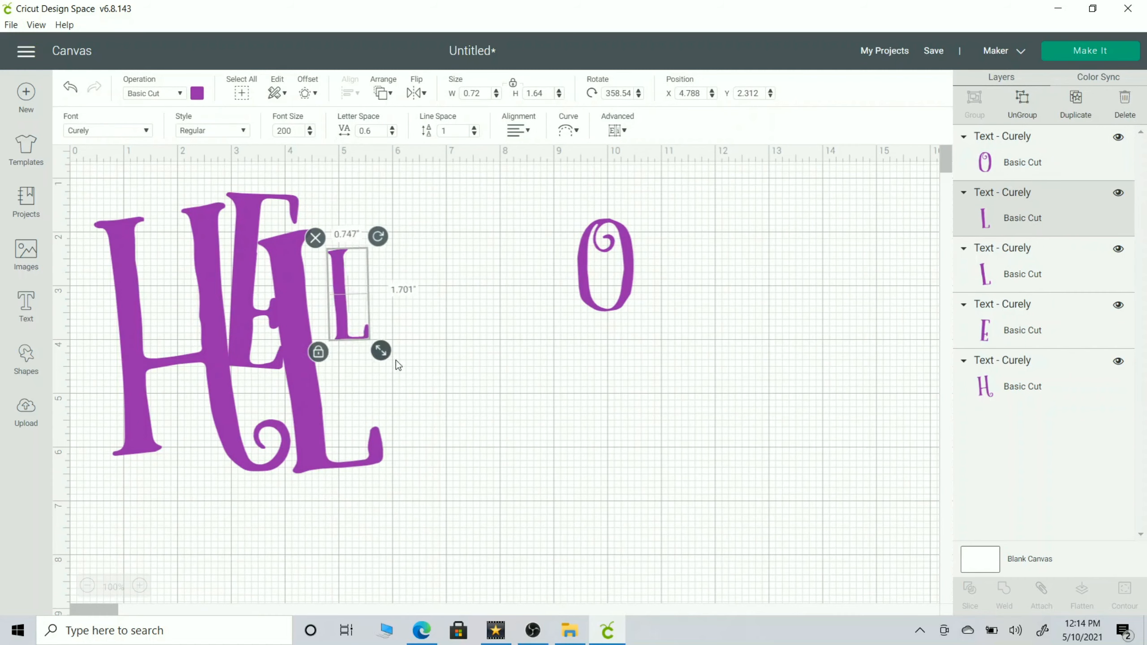
pyautogui.moveTo(380, 347); pyautogui.dragTo(454, 502)
pyautogui.moveTo(446, 236); pyautogui.dragTo(466, 247)
pyautogui.moveTo(376, 318); pyautogui.dragTo(364, 253)
# Step: Place the O beside the second L's stem, above its foot, and deselect it
pyautogui.click(576, 260)
pyautogui.moveTo(575, 279); pyautogui.dragTo(365, 316)
pyautogui.click(494, 305)
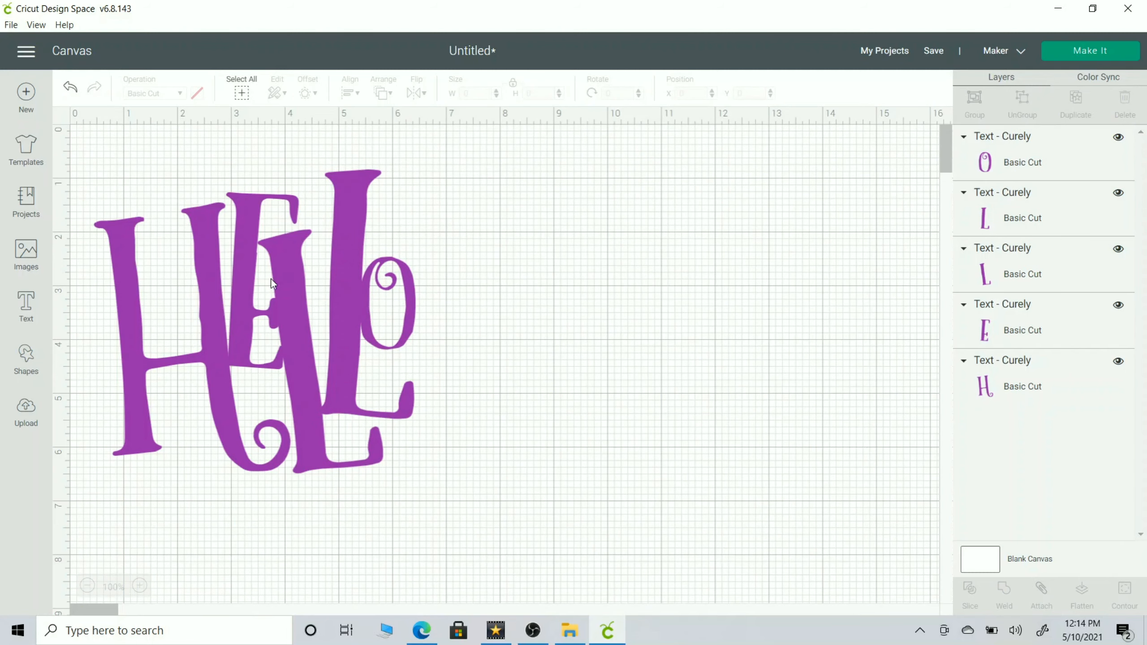
# Step: Move the O and both Ls away from the H and E to loosen the overlapping letter arrangement
pyautogui.click(412, 307)
pyautogui.moveTo(411, 307); pyautogui.dragTo(454, 312)
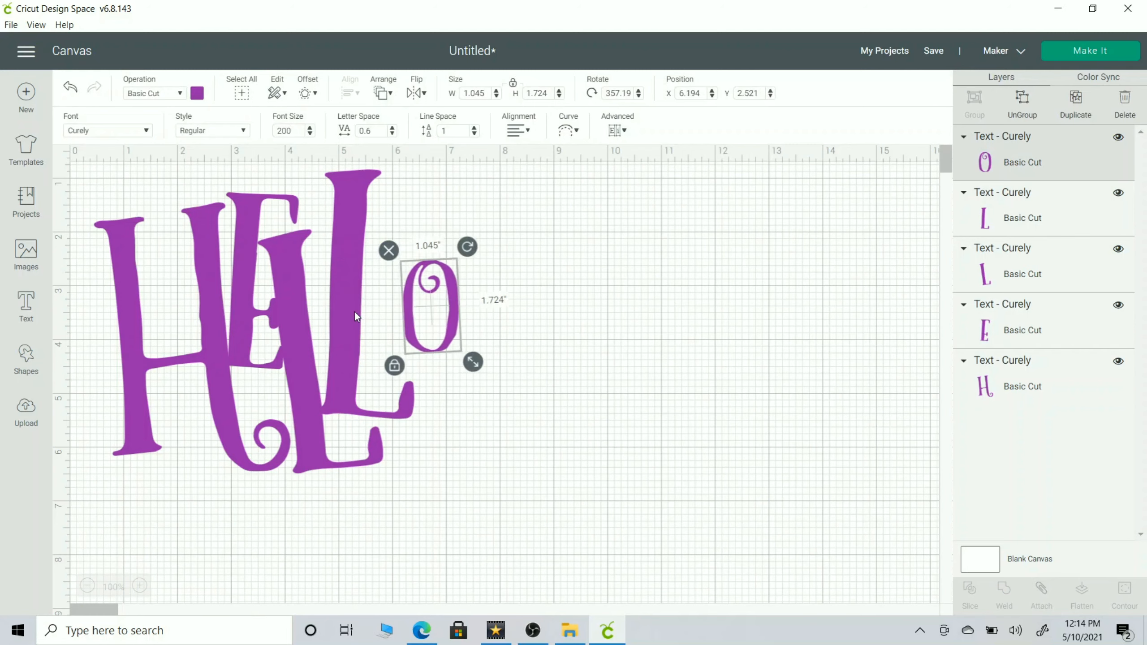
pyautogui.click(345, 322)
pyautogui.moveTo(345, 322); pyautogui.dragTo(372, 323)
pyautogui.moveTo(283, 335); pyautogui.dragTo(310, 347)
pyautogui.click(499, 372)
pyautogui.click(204, 351)
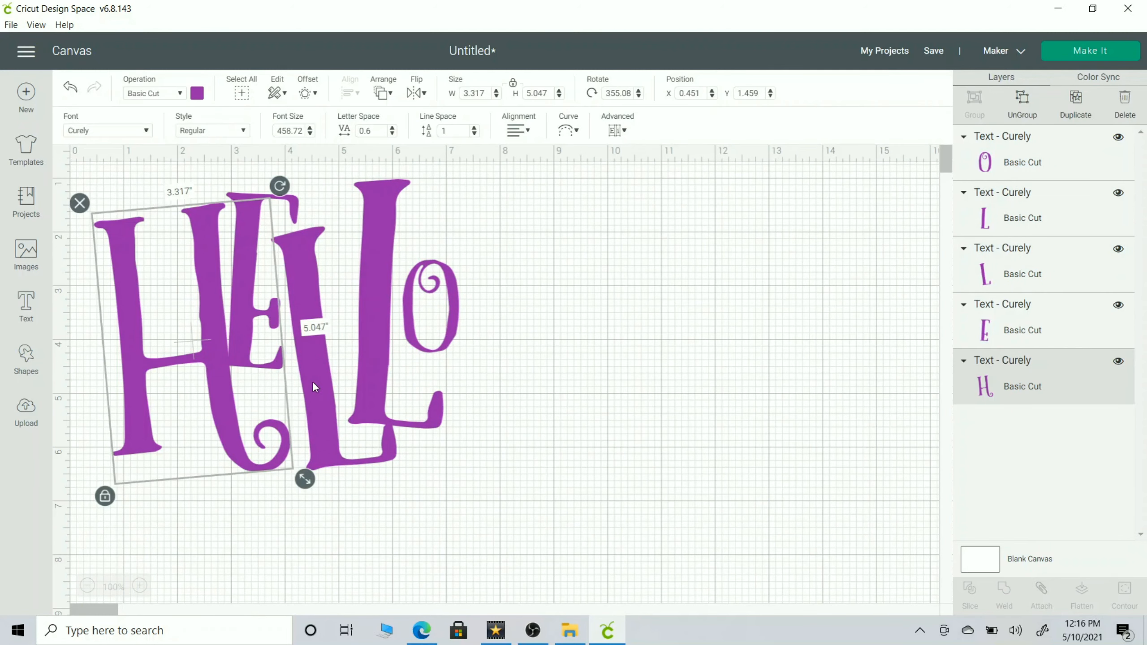
# Step: Select all five letters of the word and delete them from the canvas
pyautogui.click(497, 455)
pyautogui.moveTo(538, 513); pyautogui.dragTo(91, 170)
pyautogui.press('Delete')
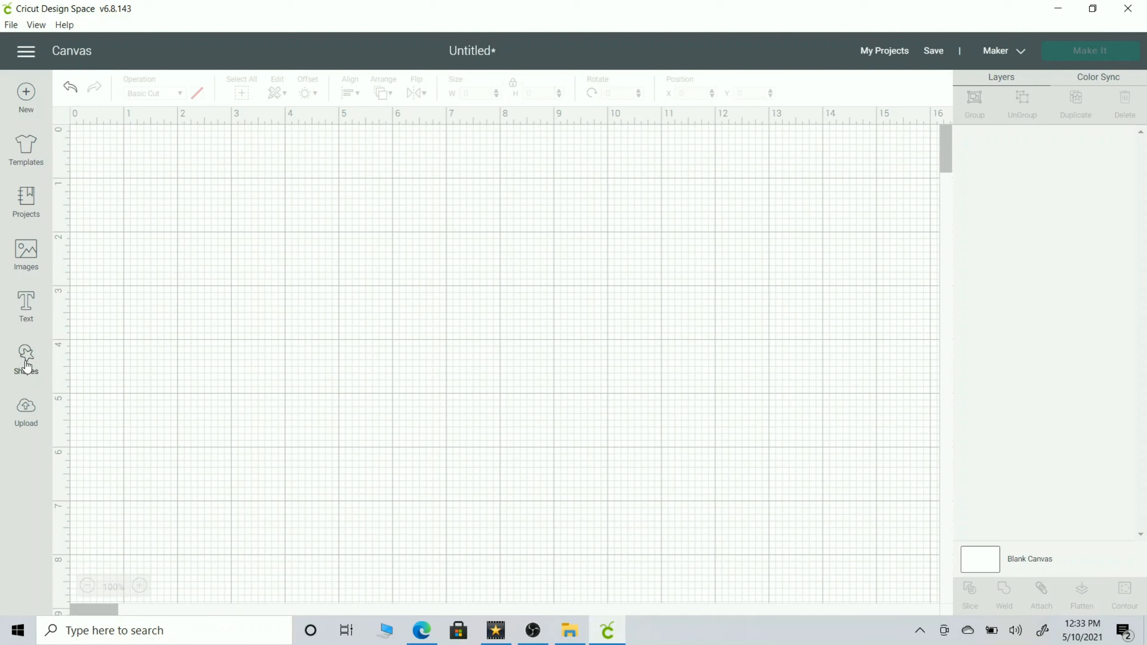
# Step: Insert four circles of the default size from the basic shapes
pyautogui.click(26, 359)
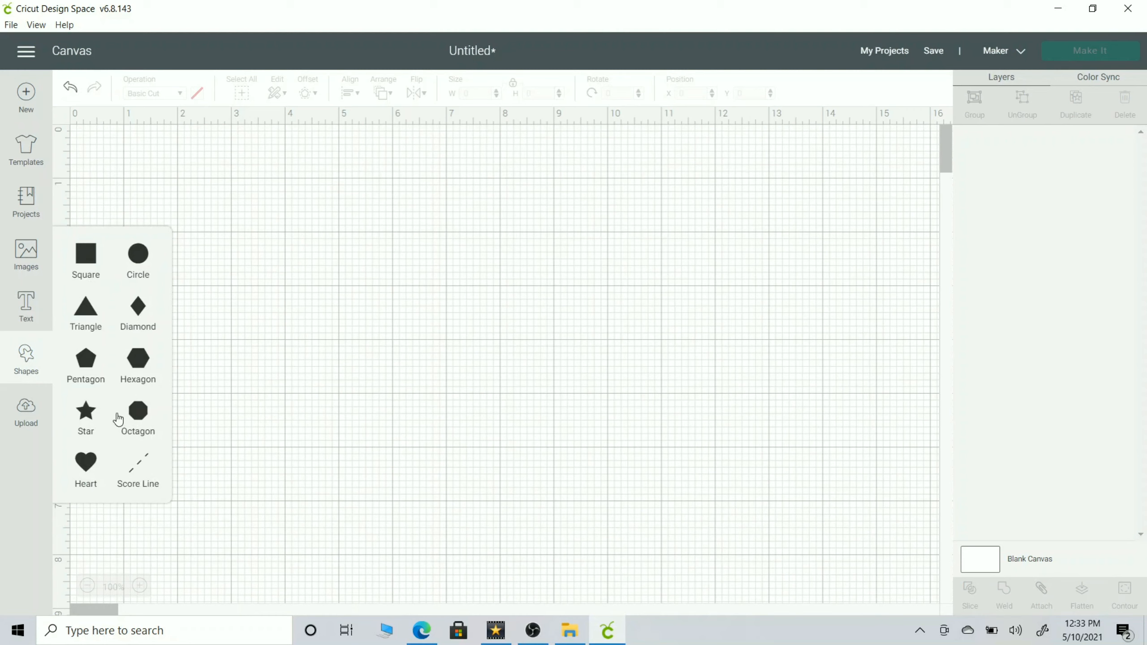
pyautogui.click(140, 257)
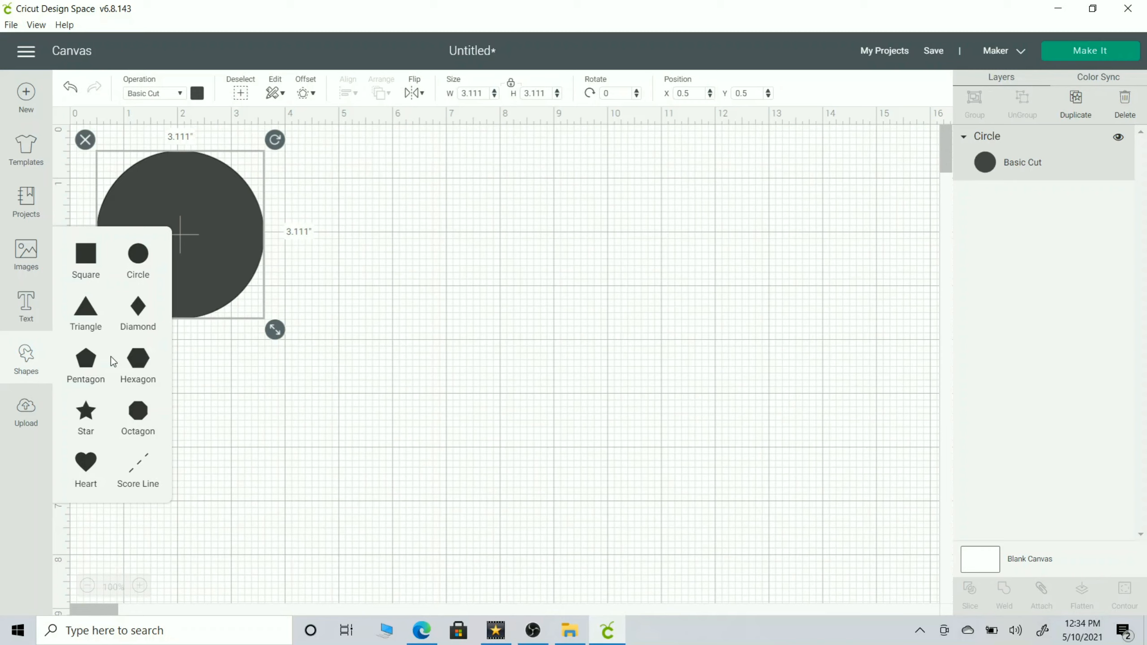
pyautogui.click(135, 259)
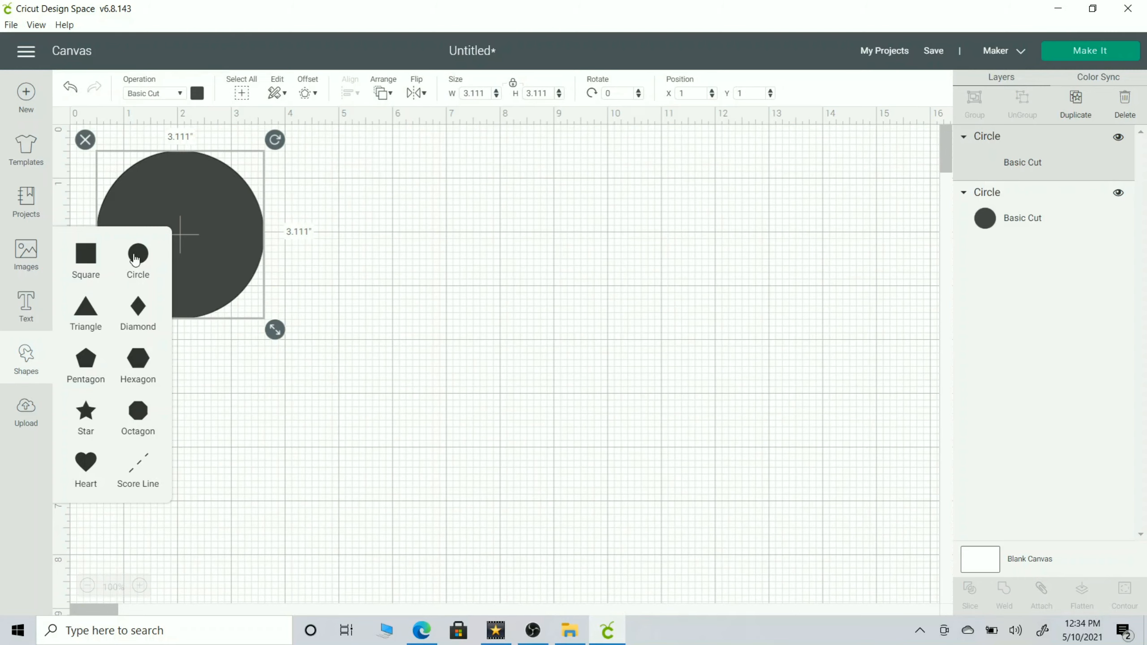
pyautogui.click(136, 259)
pyautogui.click(135, 259)
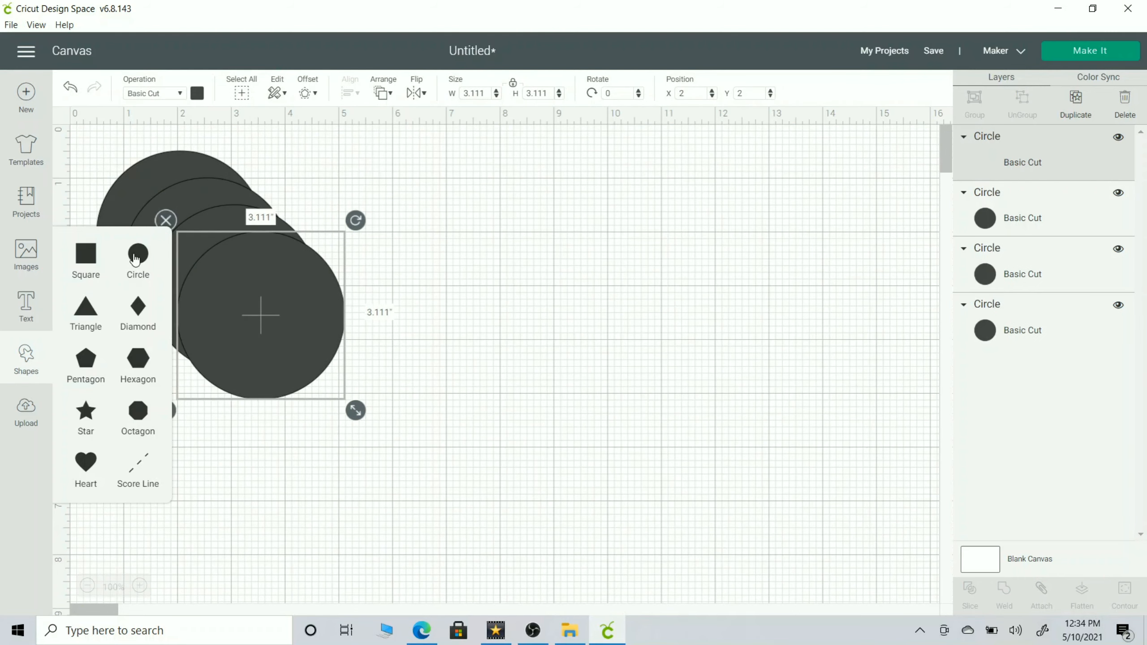
# Step: Unlock the newest circle's proportions, stretch it into a wide ellipse, and move it and the next circle away from the stack
pyautogui.click(160, 416)
pyautogui.moveTo(348, 409); pyautogui.dragTo(491, 390)
pyautogui.moveTo(359, 341); pyautogui.dragTo(630, 315)
pyautogui.click(281, 317)
pyautogui.moveTo(281, 317); pyautogui.dragTo(536, 351)
# Step: Stretch the two remaining circles into wide ellipses with unlocked proportions, overlapping the other shapes in a cloud-like cluster
pyautogui.click(207, 271)
pyautogui.click(112, 356)
pyautogui.moveTo(301, 357); pyautogui.dragTo(424, 302)
pyautogui.moveTo(141, 255); pyautogui.dragTo(274, 370)
pyautogui.click(134, 447)
pyautogui.moveTo(326, 448); pyautogui.dragTo(690, 439)
pyautogui.click(723, 406)
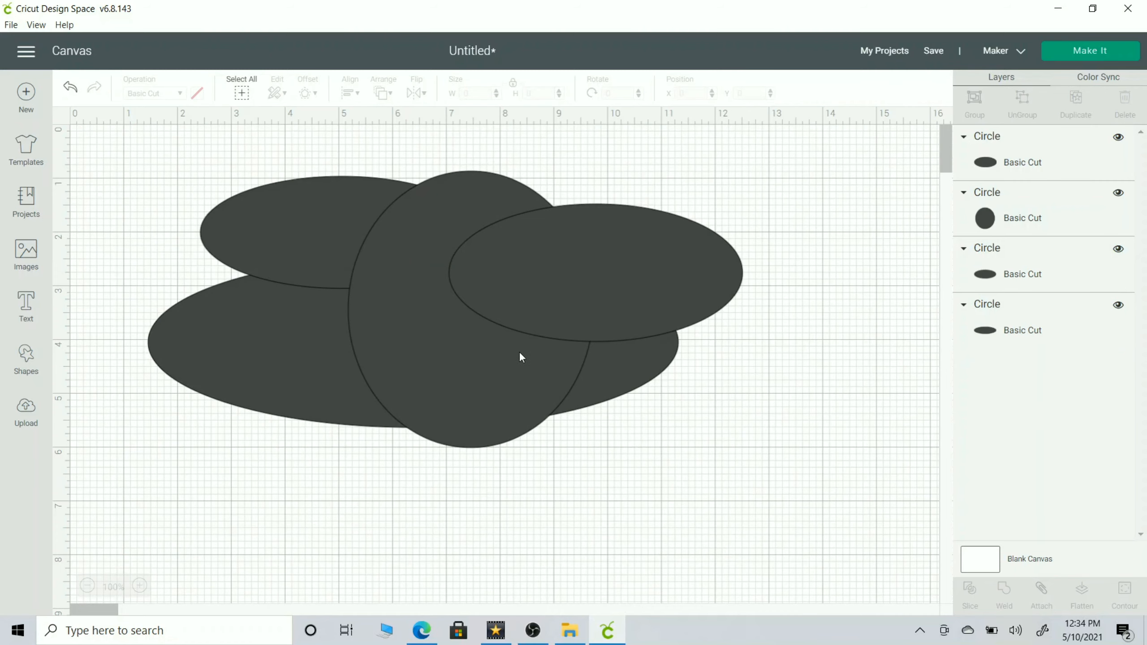
# Step: Weld the four overlapping shapes into a single cloud and color it light gray
pyautogui.moveTo(813, 549); pyautogui.dragTo(94, 151)
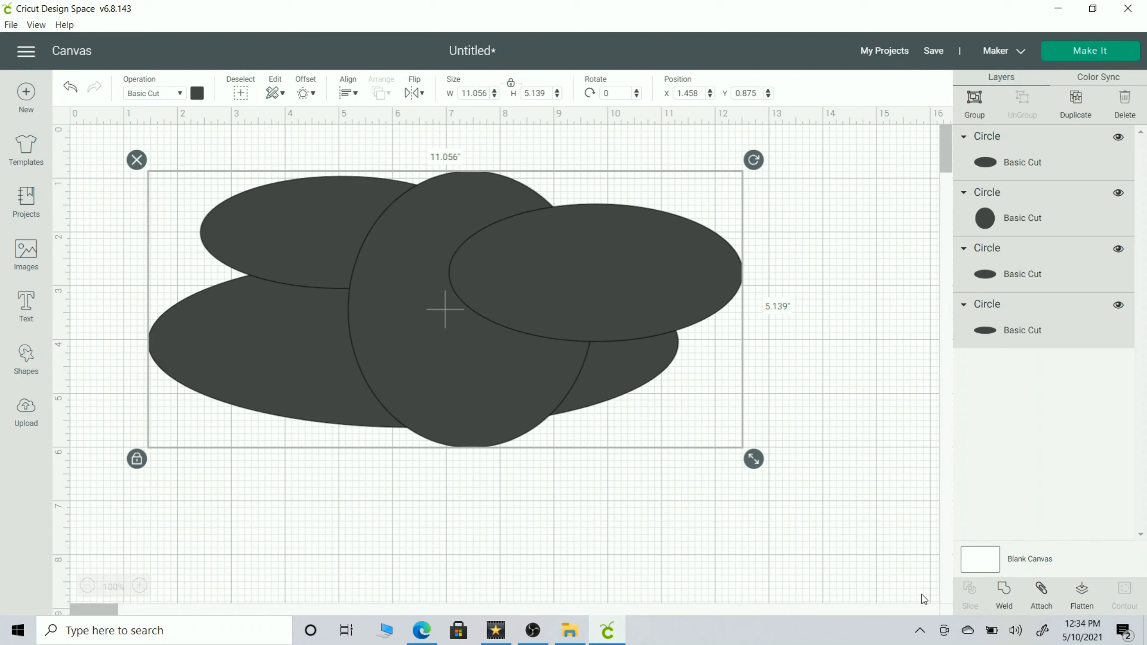
pyautogui.click(1004, 595)
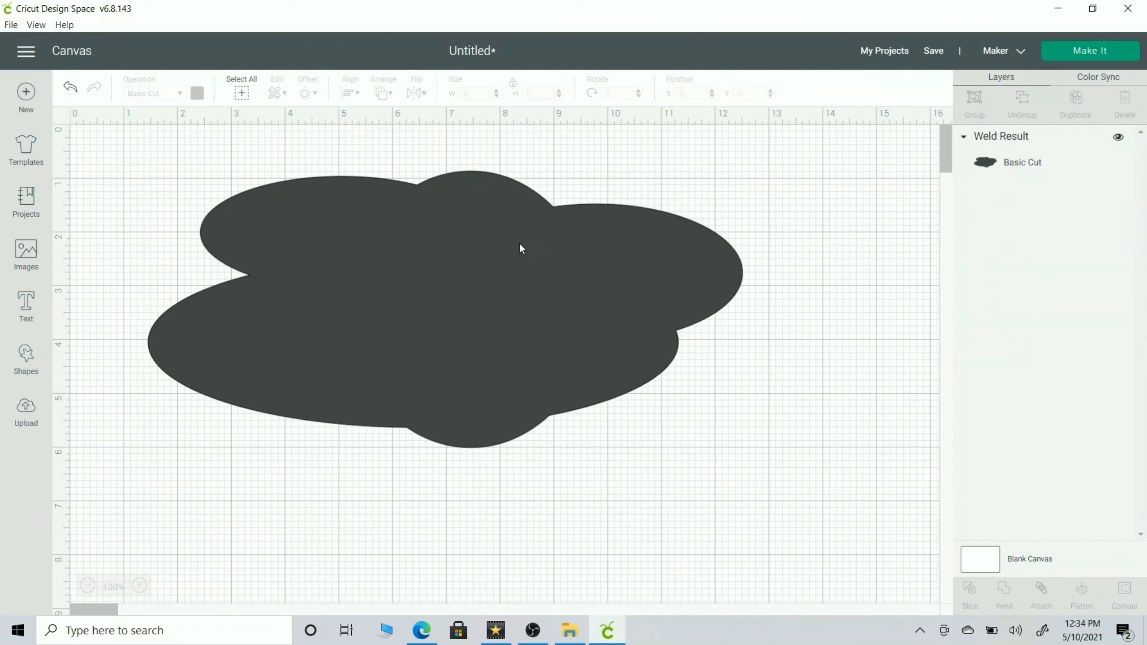
pyautogui.click(489, 259)
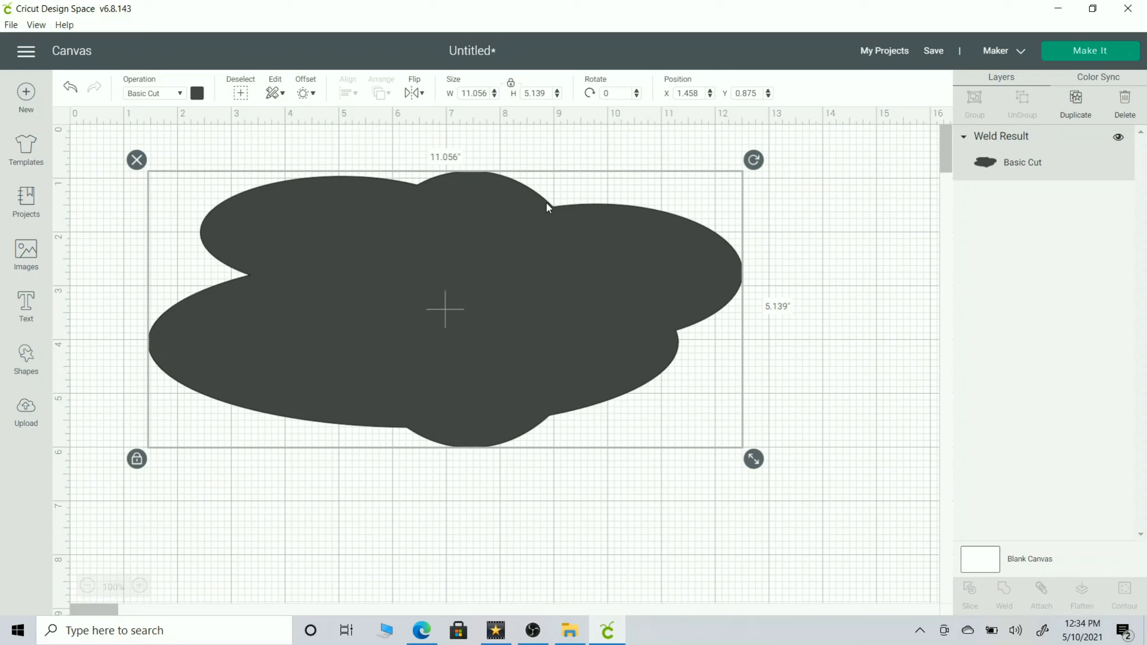
pyautogui.click(197, 94)
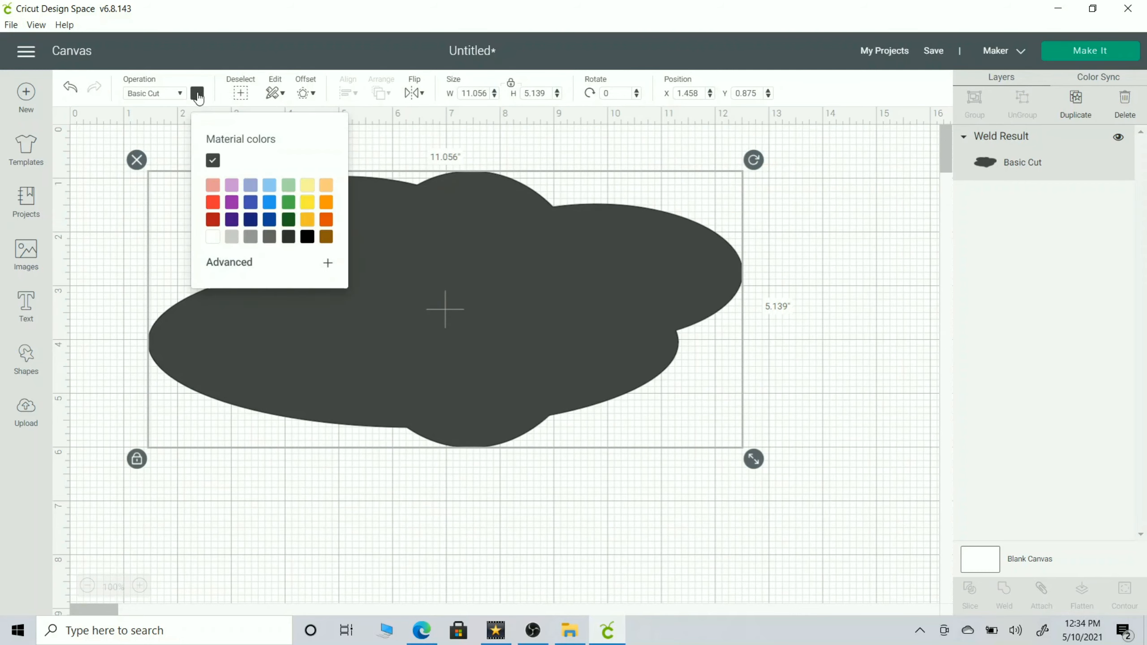
pyautogui.click(231, 238)
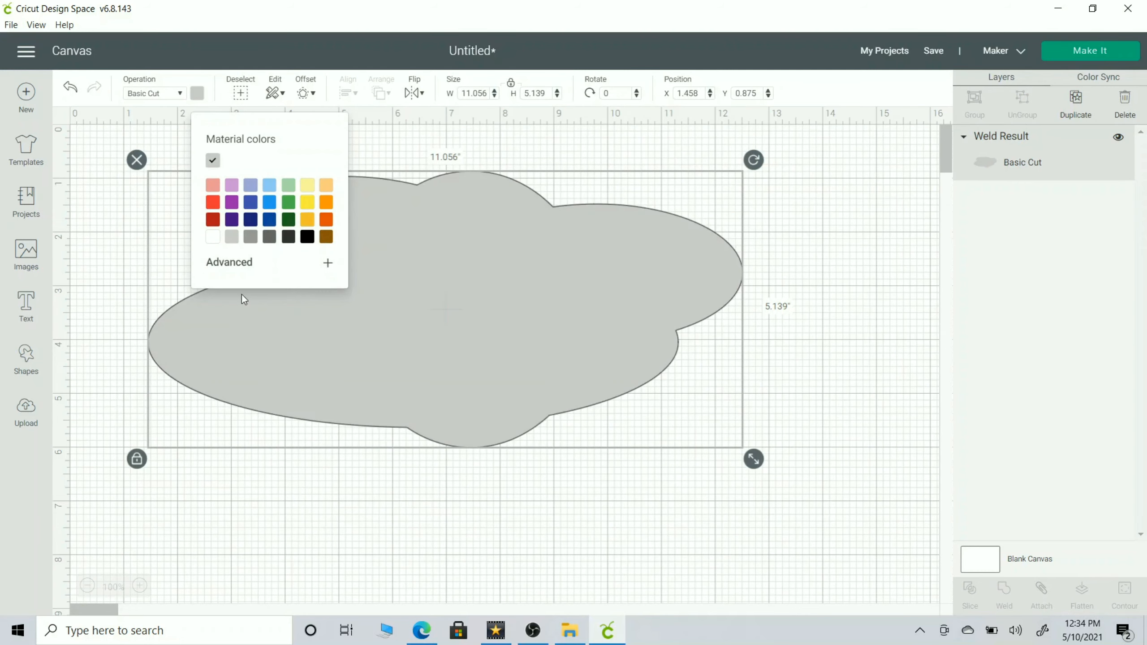
pyautogui.click(330, 455)
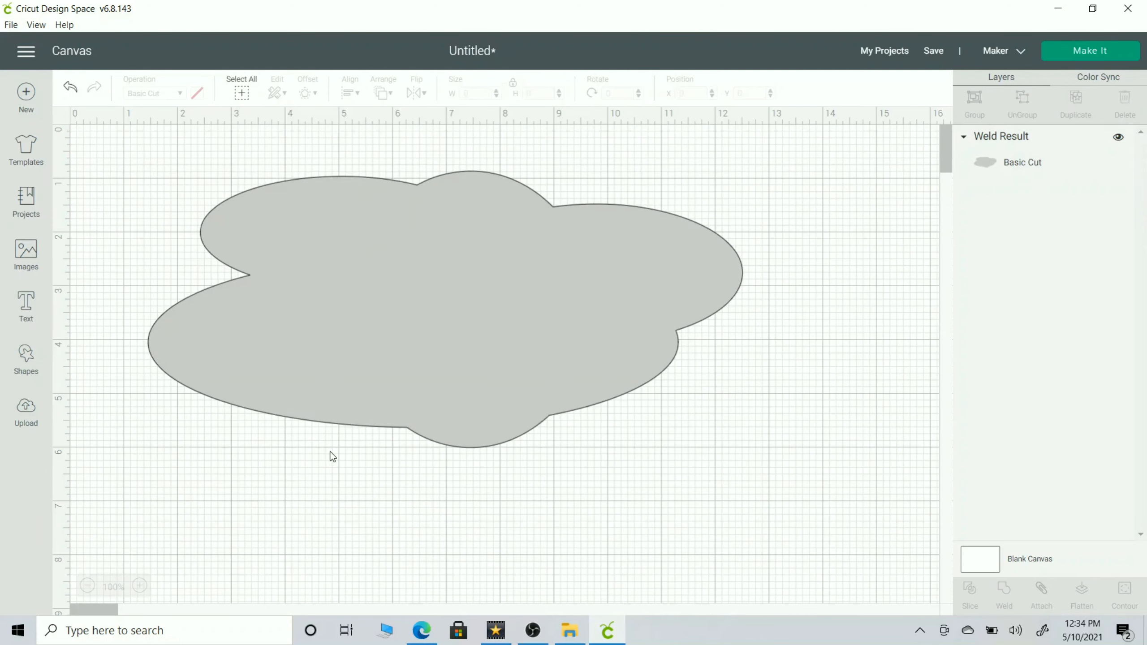
# Step: Shrink the cloud to about 5.5 by 3.3 inches and place a copy of it beside the original
pyautogui.click(358, 321)
pyautogui.moveTo(754, 459); pyautogui.dragTo(458, 370)
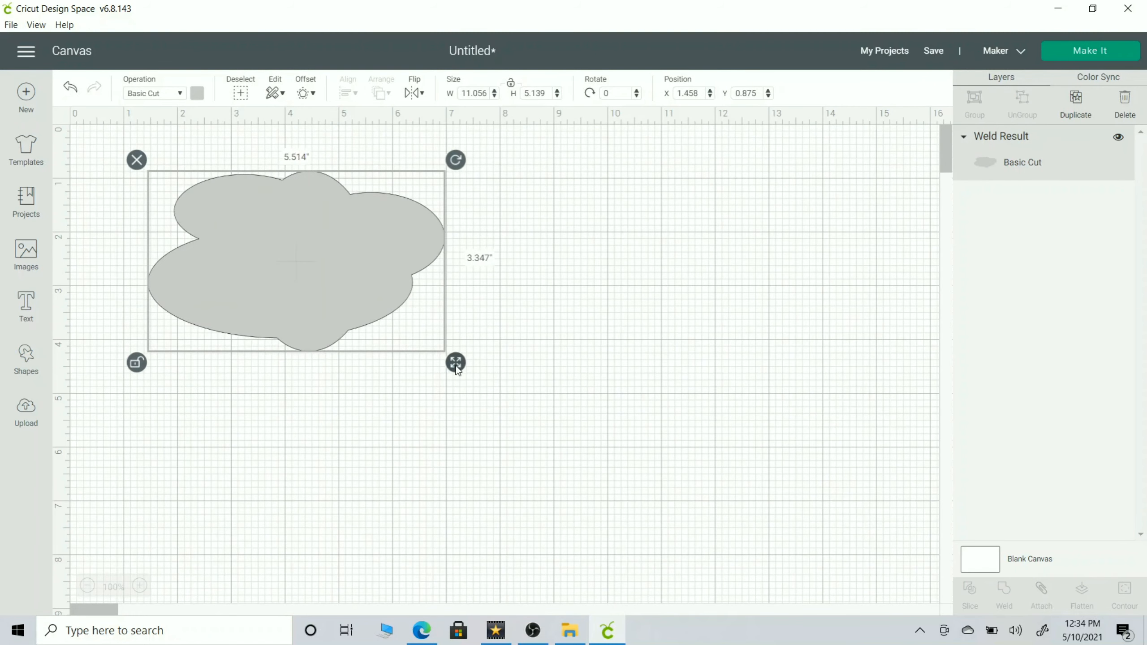
pyautogui.rightClick(371, 289)
pyautogui.click(415, 228)
pyautogui.moveTo(450, 367); pyautogui.dragTo(610, 315)
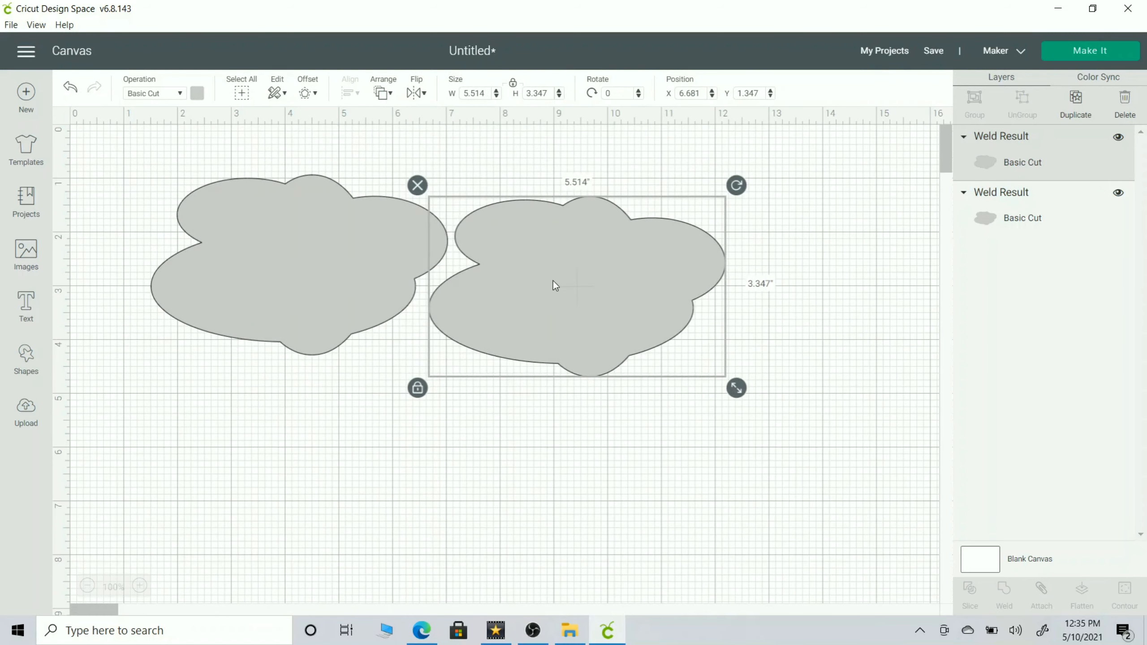
# Step: Delete both clouds to leave the canvas empty
pyautogui.click(28, 361)
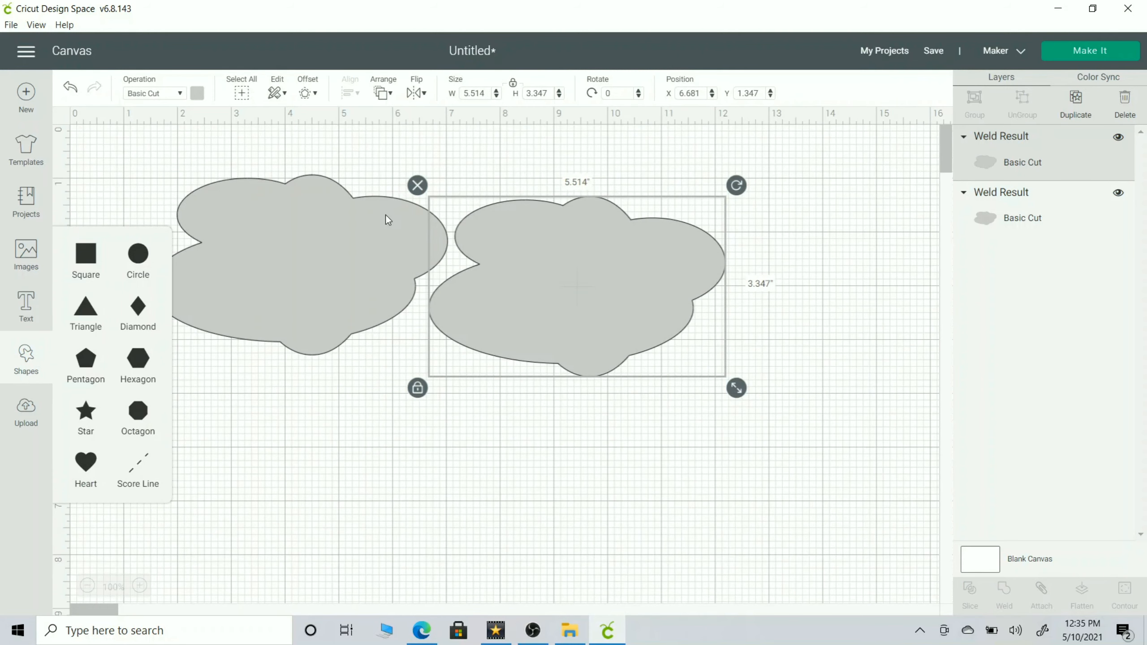
pyautogui.click(418, 185)
pyautogui.click(139, 166)
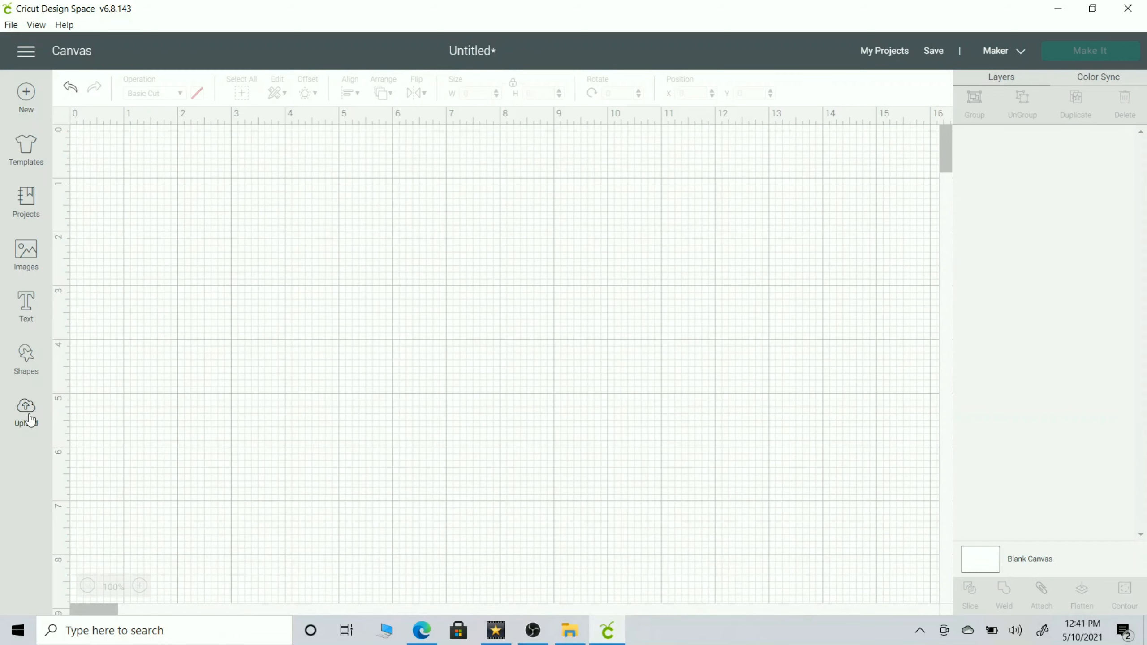
# Step: Open the upload page and look through the recently uploaded images
pyautogui.click(28, 416)
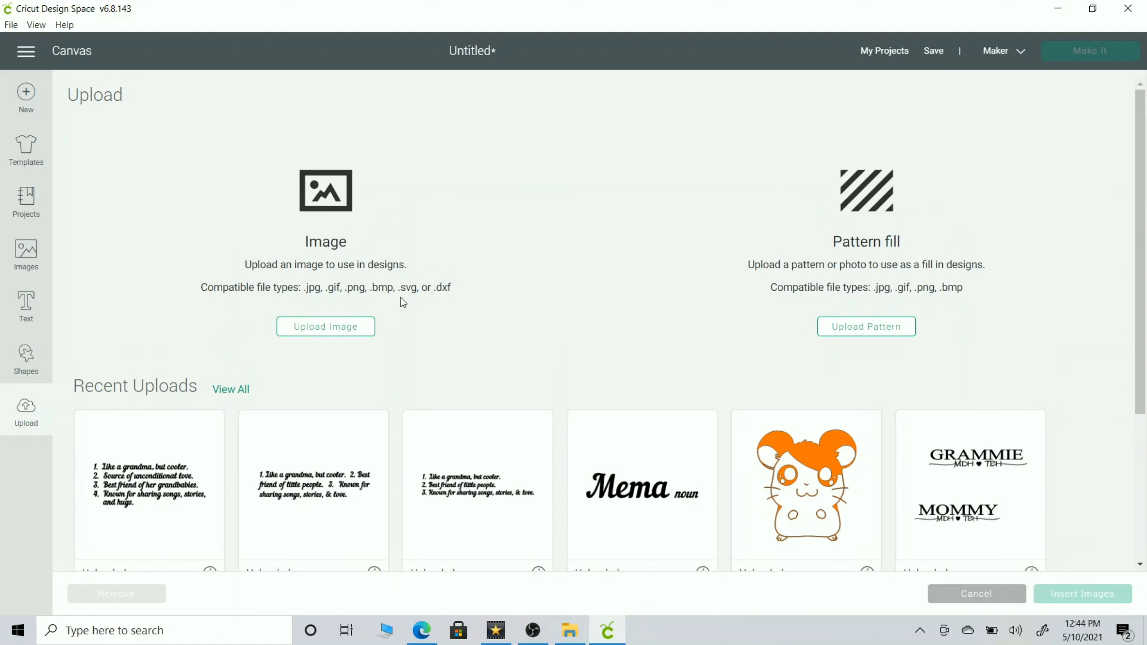
pyautogui.scroll(-2, 396, 300)
pyautogui.scroll(-4, 336, 337)
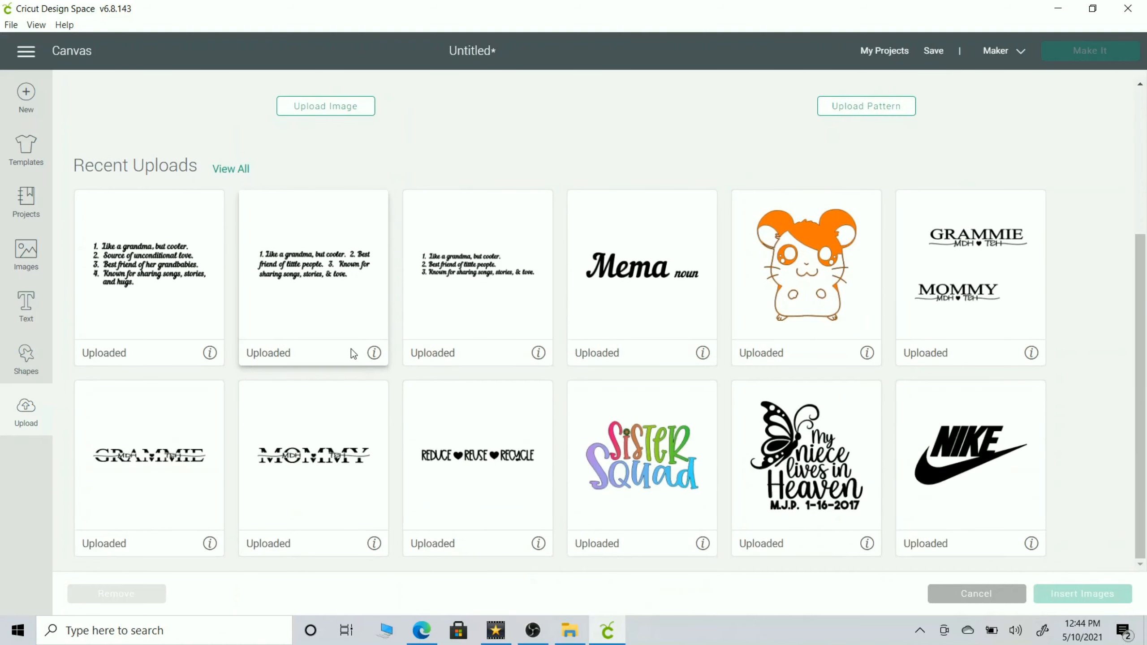
pyautogui.scroll(4, 354, 353)
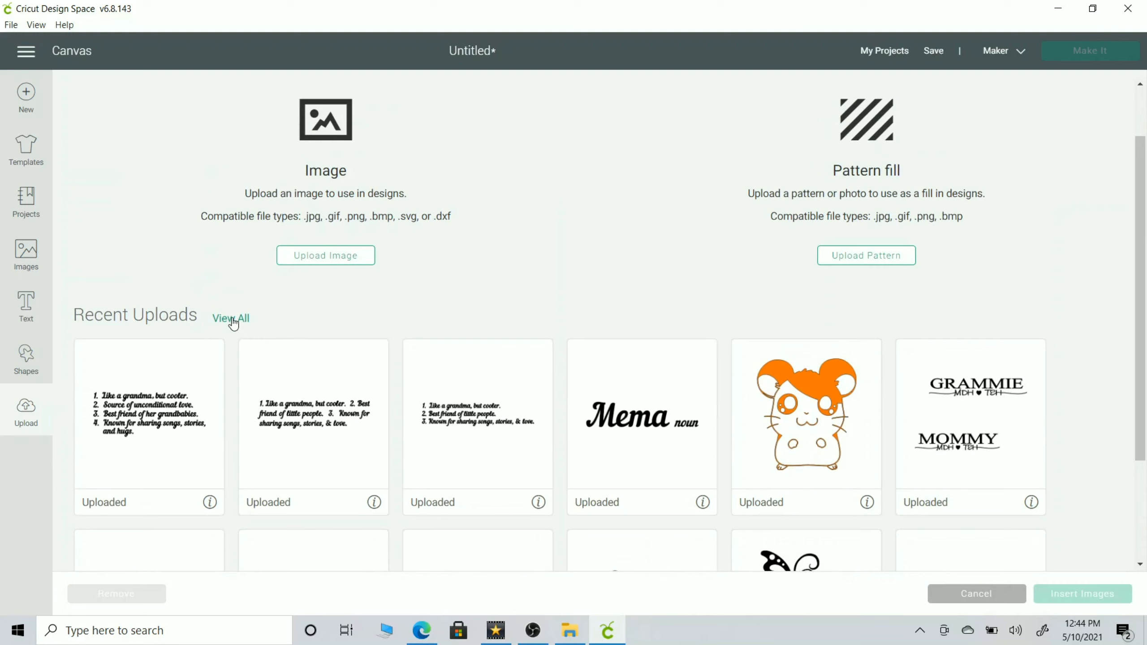
pyautogui.scroll(2, 304, 336)
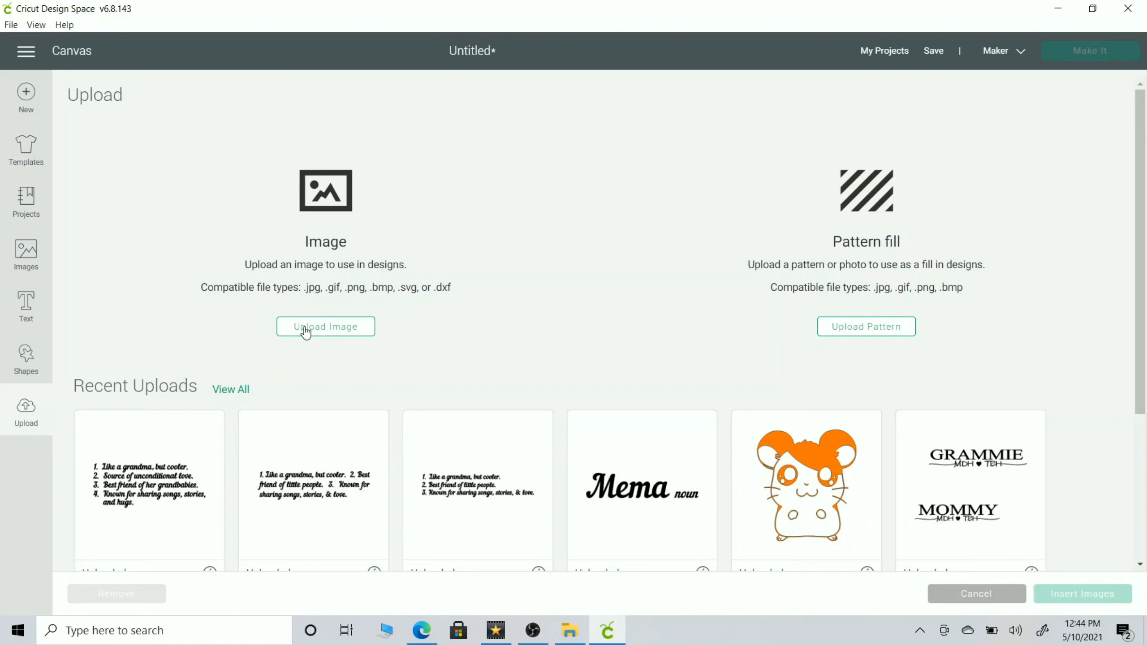
# Step: Load the uncle_shark_SVG file from the desktop as an image for upload
pyautogui.click(333, 334)
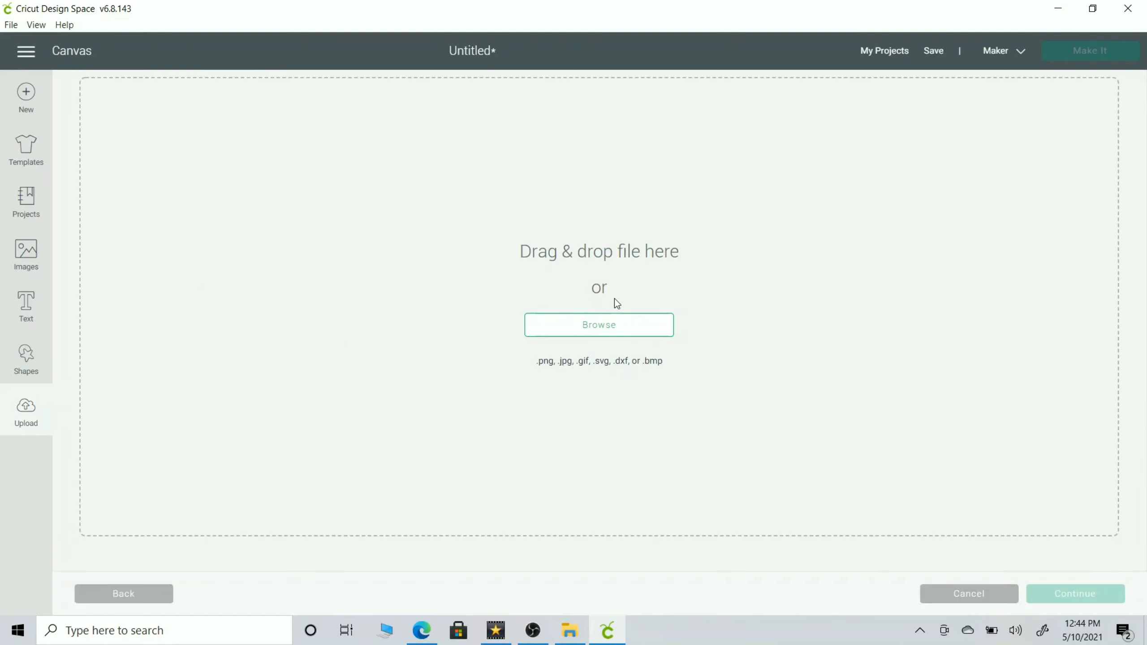
pyautogui.click(606, 325)
pyautogui.moveTo(563, 119); pyautogui.dragTo(573, 283)
pyautogui.click(538, 249)
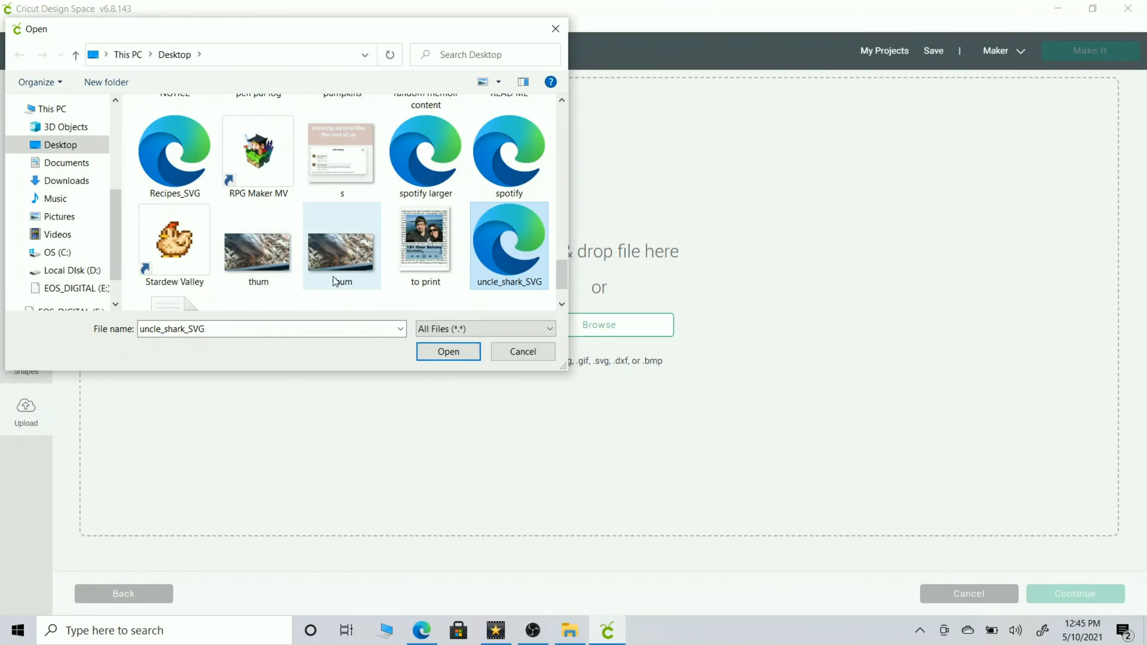
pyautogui.press('Return')
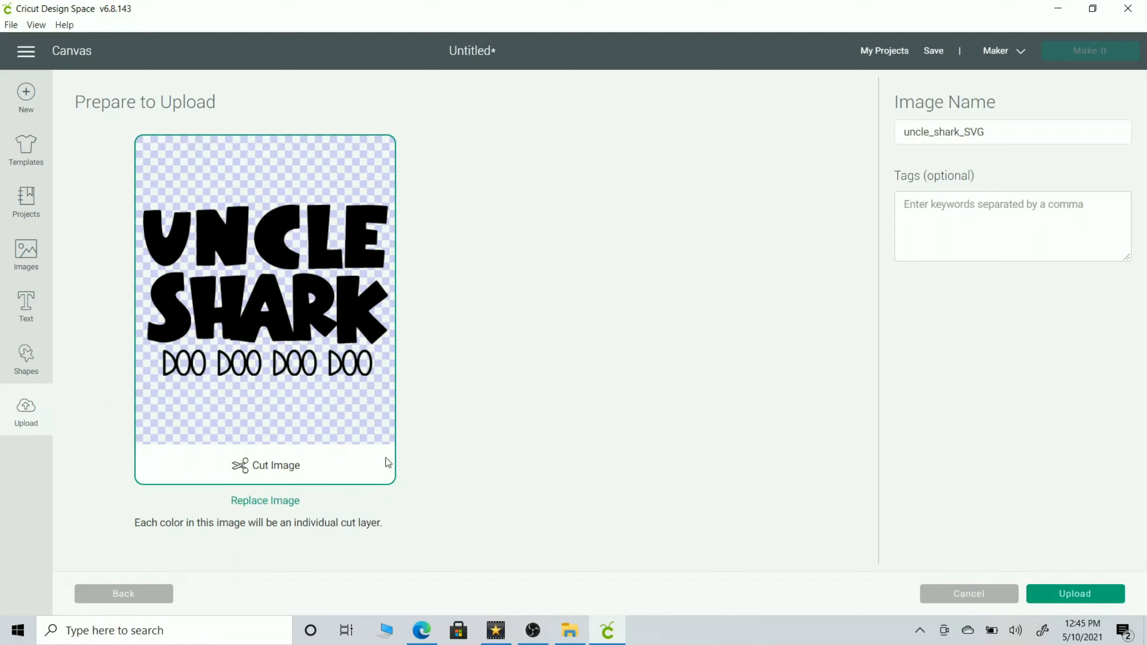
# Step: Replace the loaded SVG with the photo 100_4848 from the computer
pyautogui.click(260, 502)
pyautogui.click(613, 331)
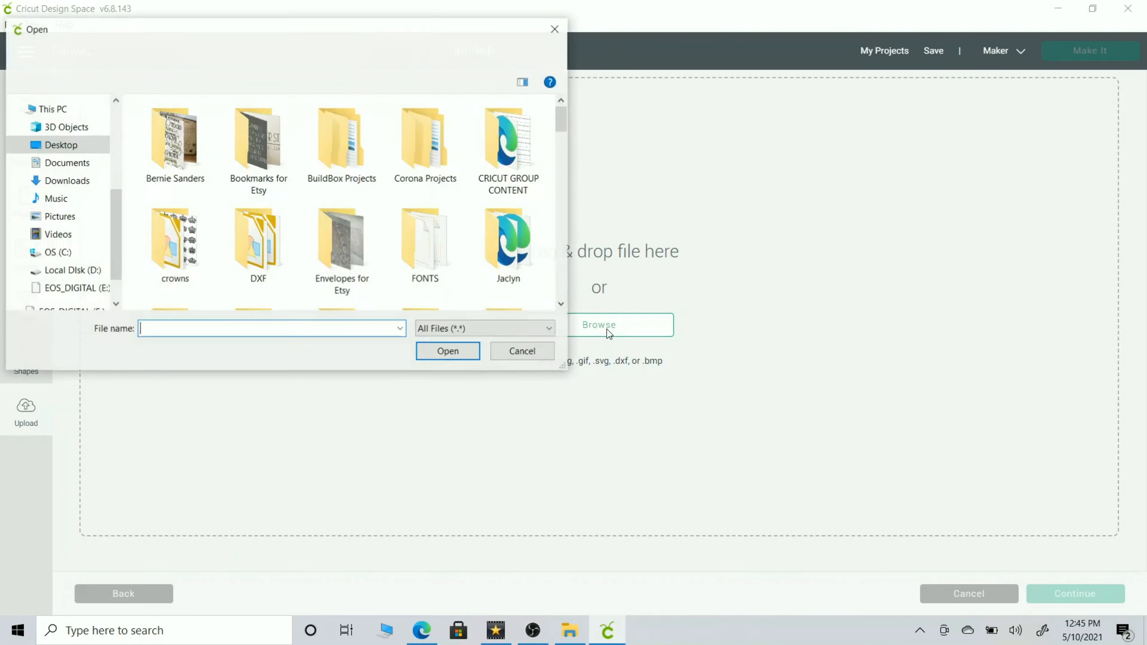
pyautogui.scroll(-2, 569, 140)
pyautogui.scroll(-5, 569, 141)
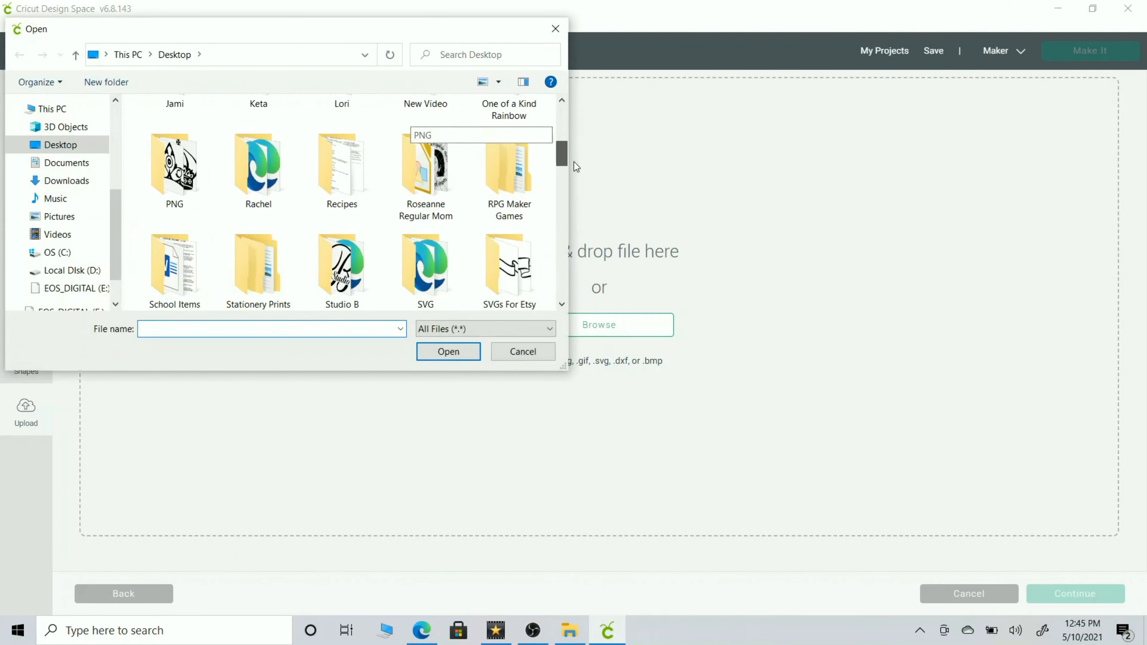
pyautogui.click(508, 221)
pyautogui.click(449, 352)
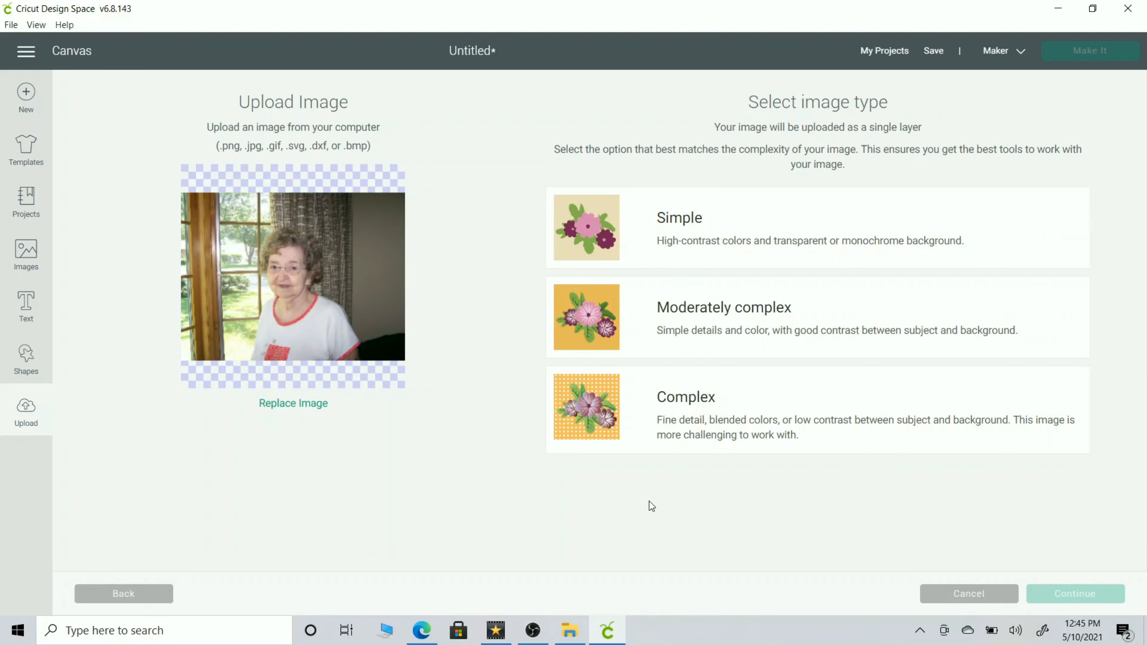
# Step: Set the photo's image type to Complex, keep its whole background, and upload it as a Print Then Cut image
pyautogui.click(694, 406)
pyautogui.click(1076, 594)
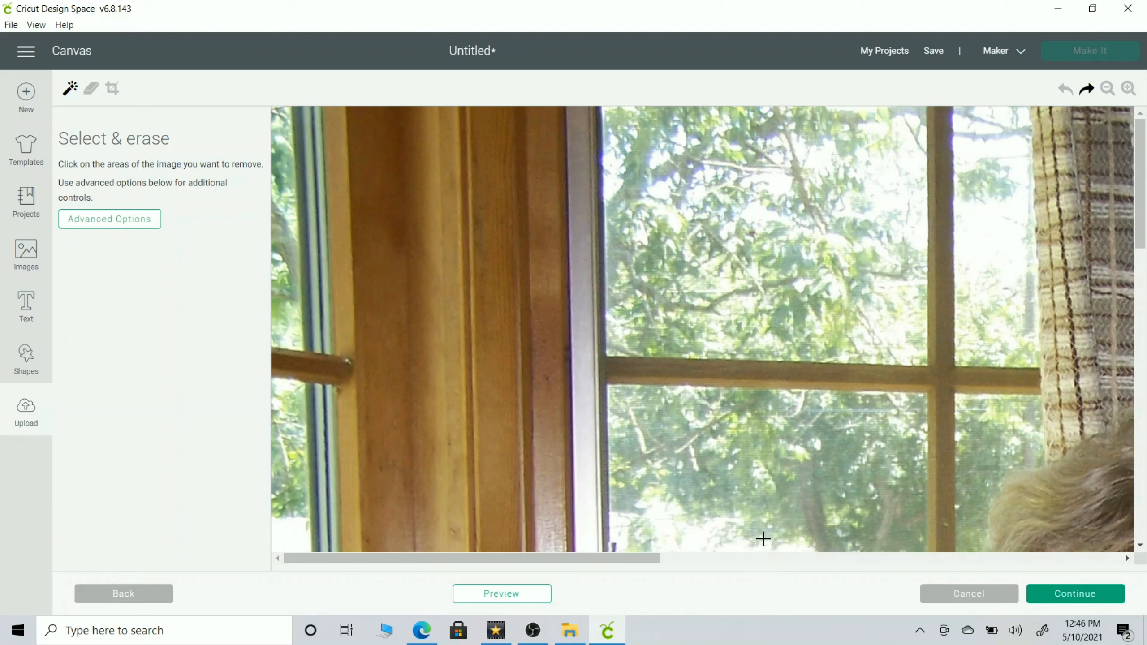
pyautogui.click(1074, 595)
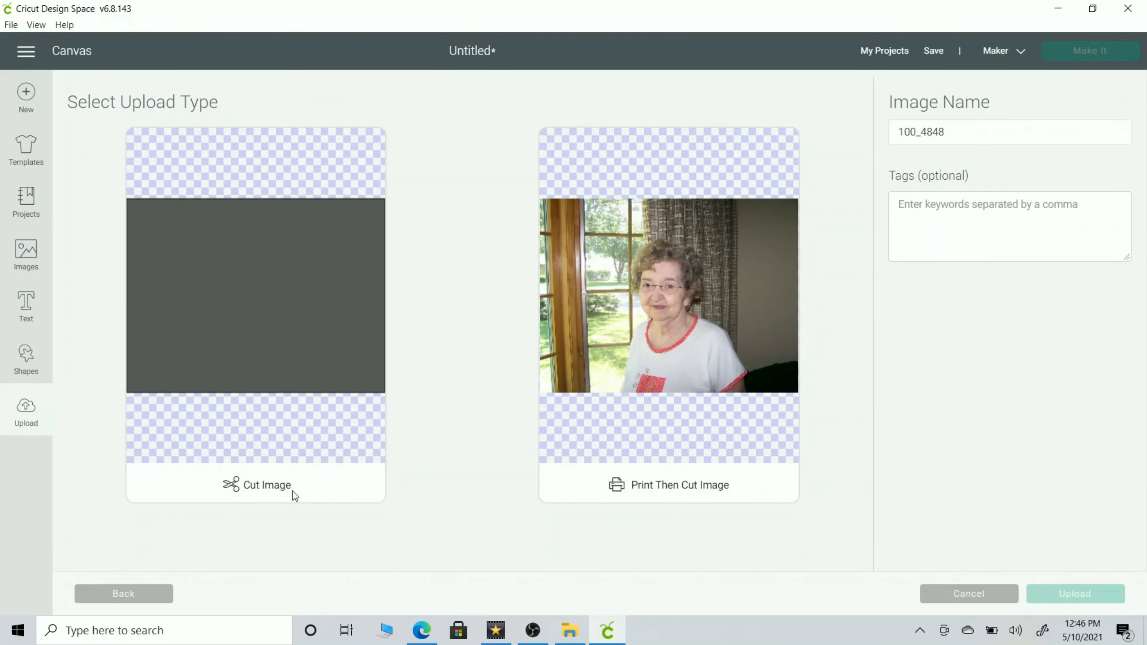
pyautogui.click(375, 492)
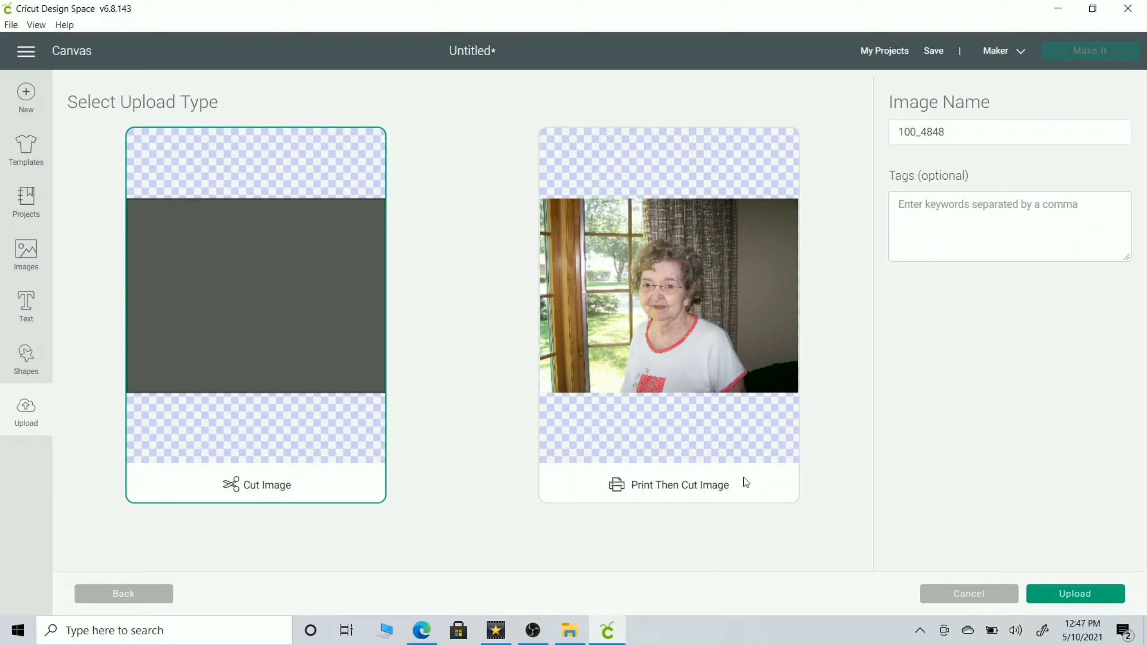
pyautogui.click(699, 349)
pyautogui.click(1076, 593)
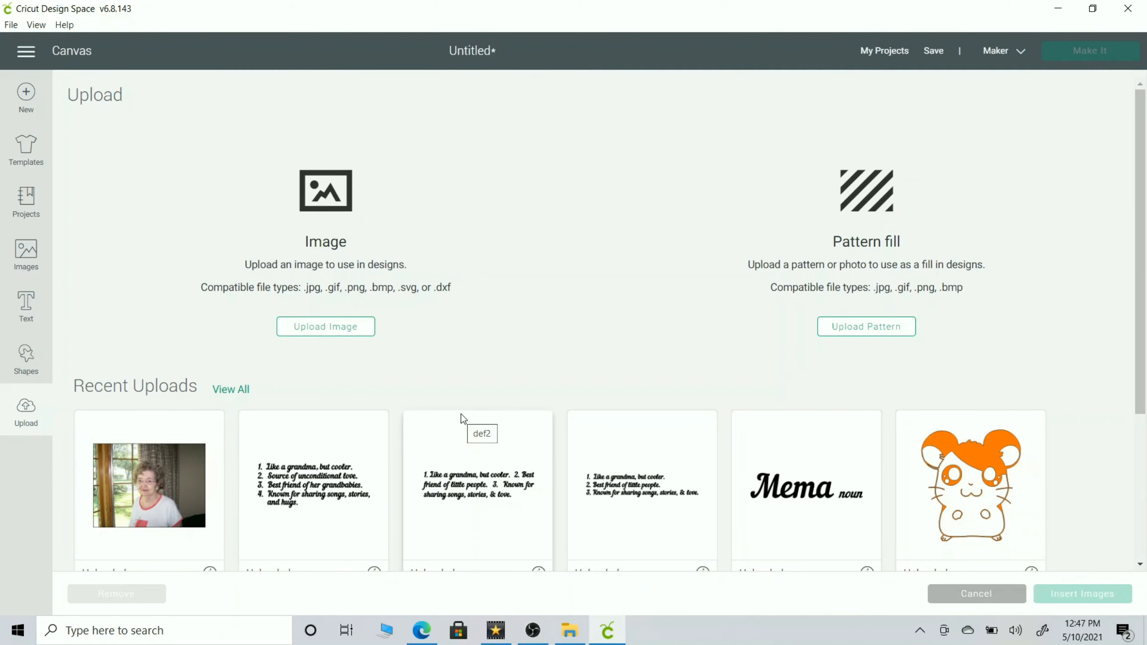
# Step: Insert the uploaded photo onto the canvas and set its width to 6 inches with proportions locked
pyautogui.scroll(-2, 463, 419)
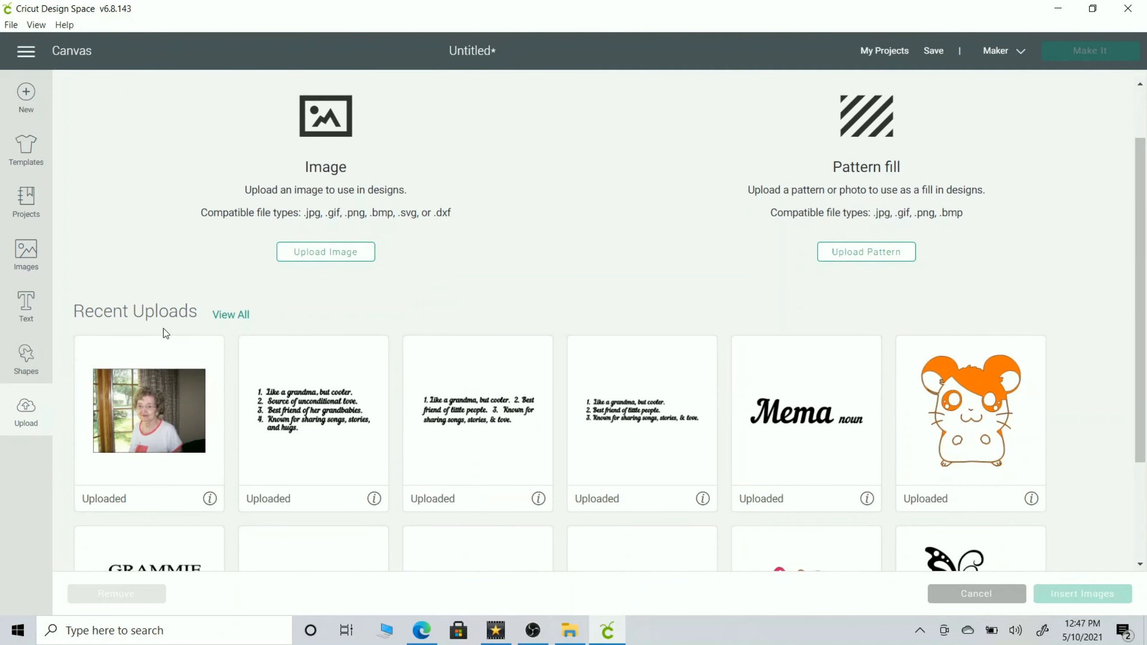
pyautogui.doubleClick(152, 409)
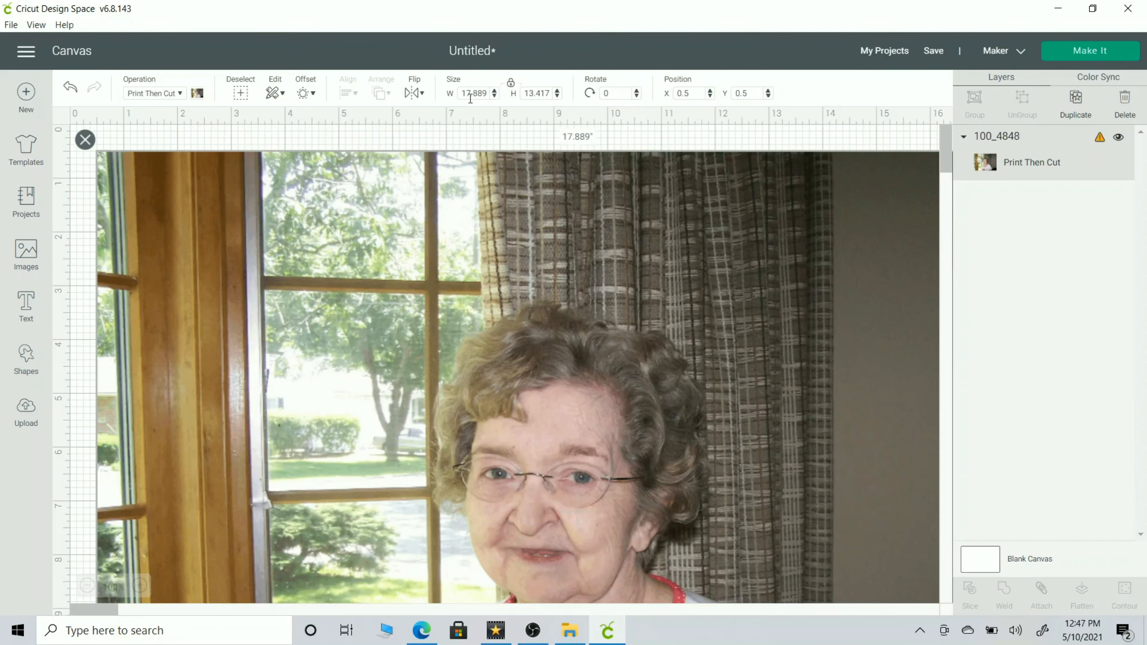
pyautogui.moveTo(461, 98); pyautogui.dragTo(486, 98)
pyautogui.write('6')
pyautogui.press('Return')
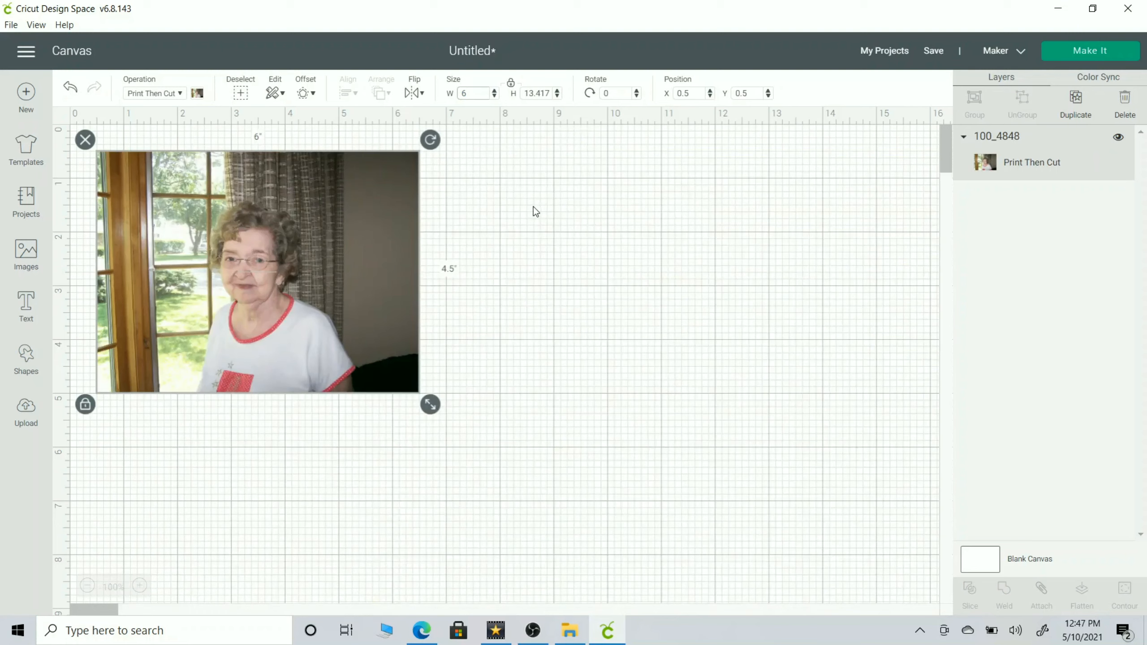
# Step: Deselect the photo and save the project with the title Grandma Photo
pyautogui.click(542, 264)
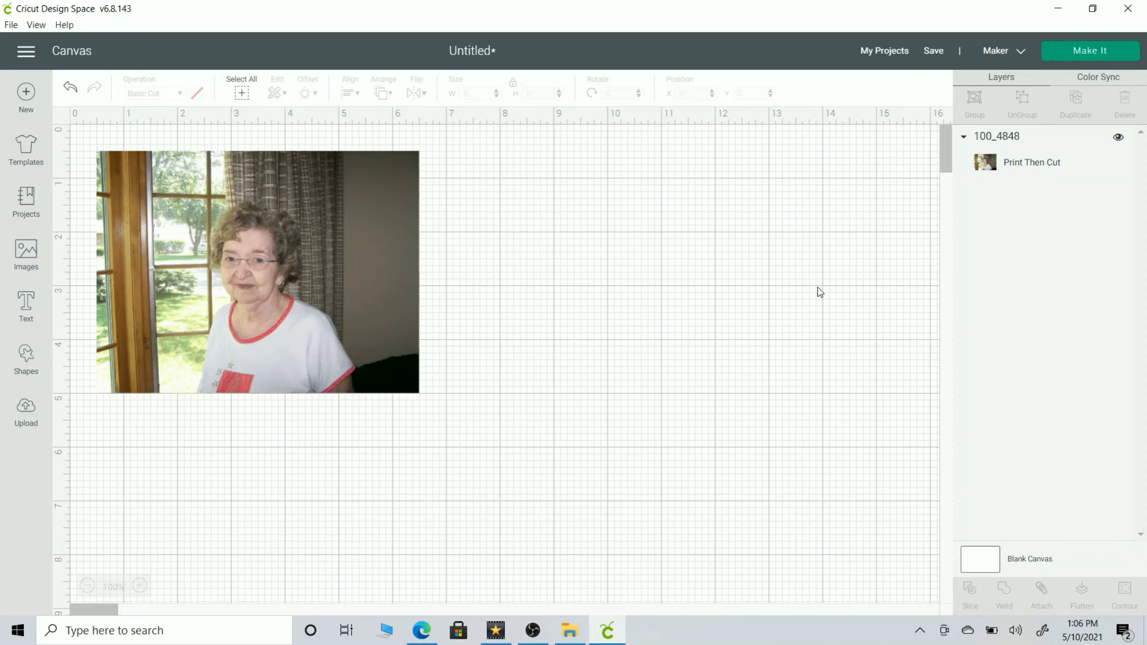
pyautogui.click(936, 52)
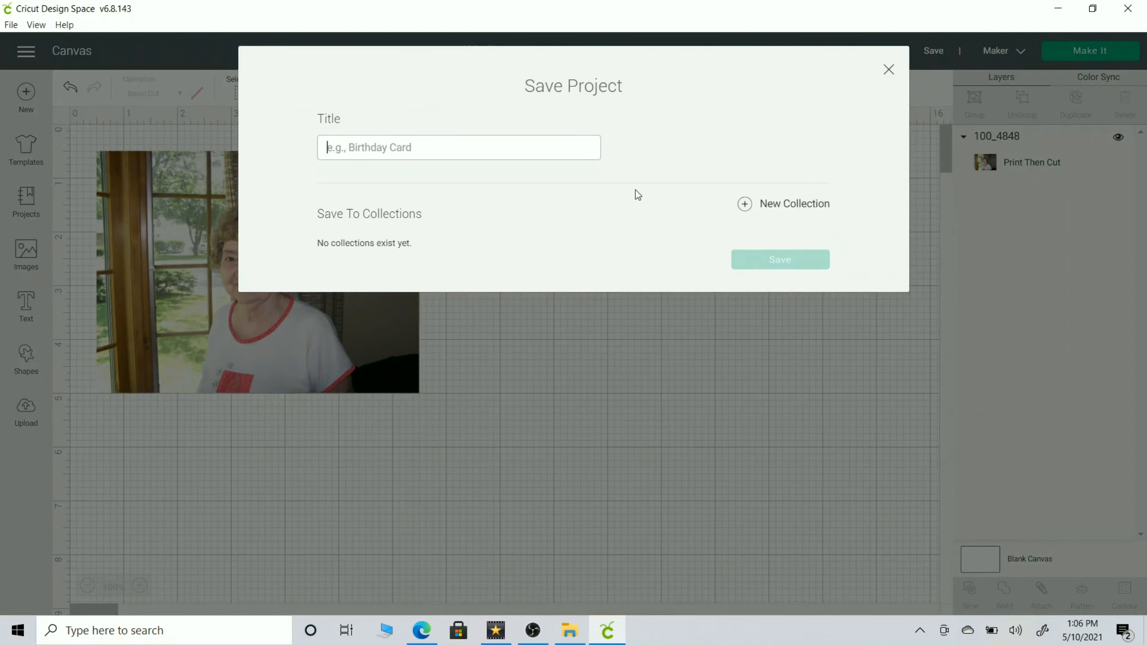
pyautogui.write('Gran')
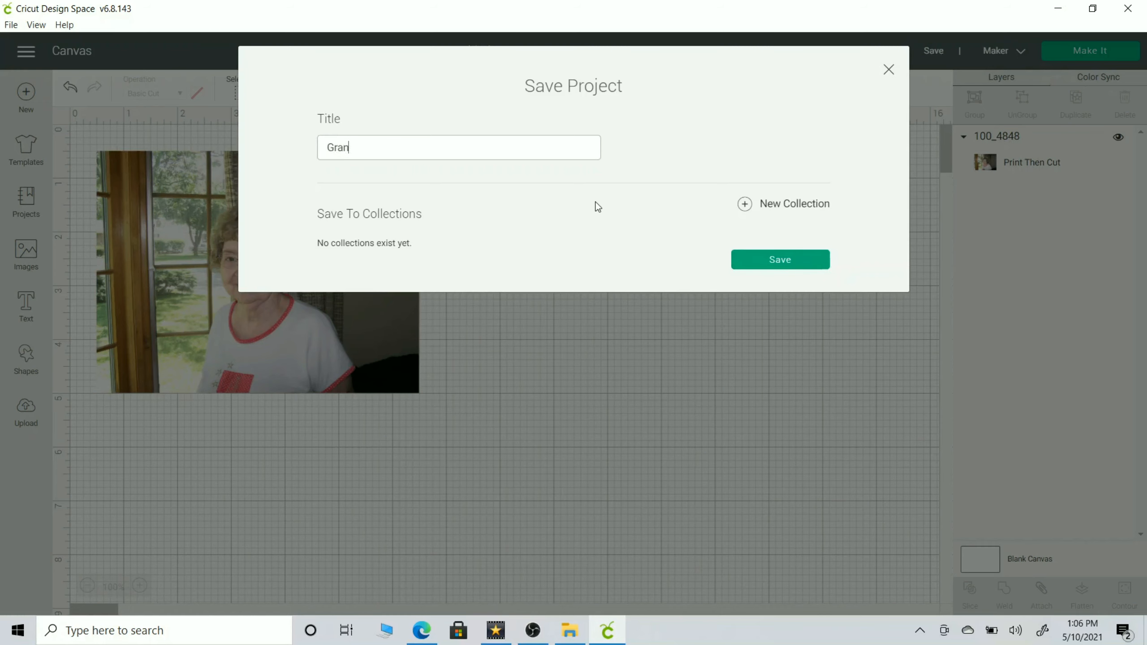
pyautogui.write('dma Photo')
pyautogui.click(785, 260)
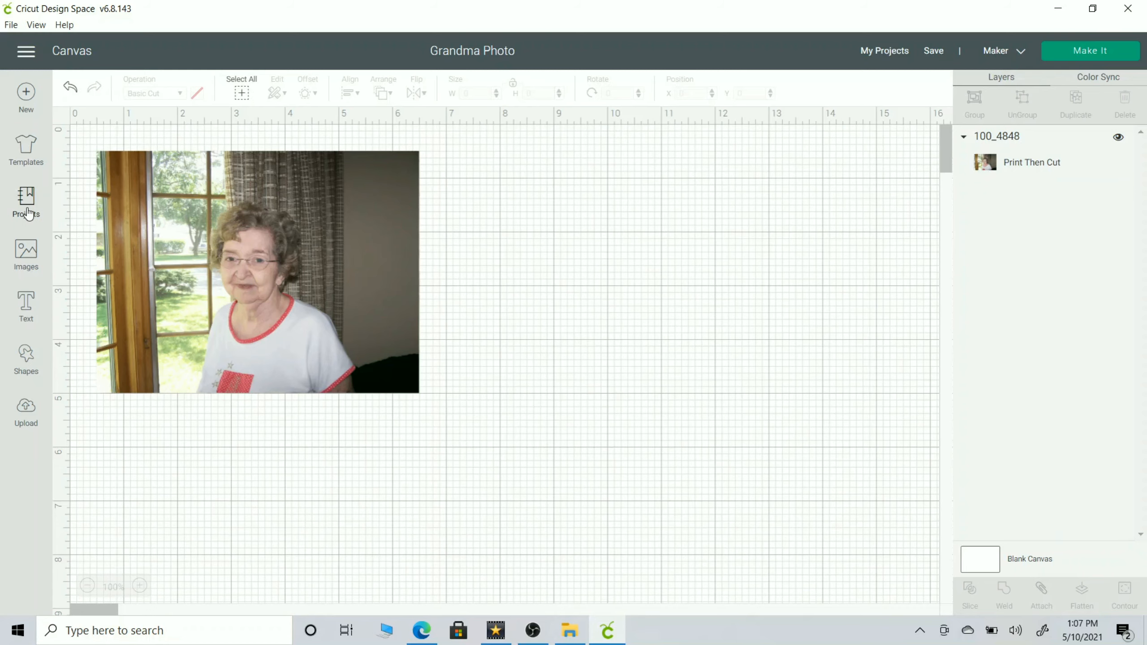
# Step: Browse the project library and filter it to the My Projects category
pyautogui.click(26, 203)
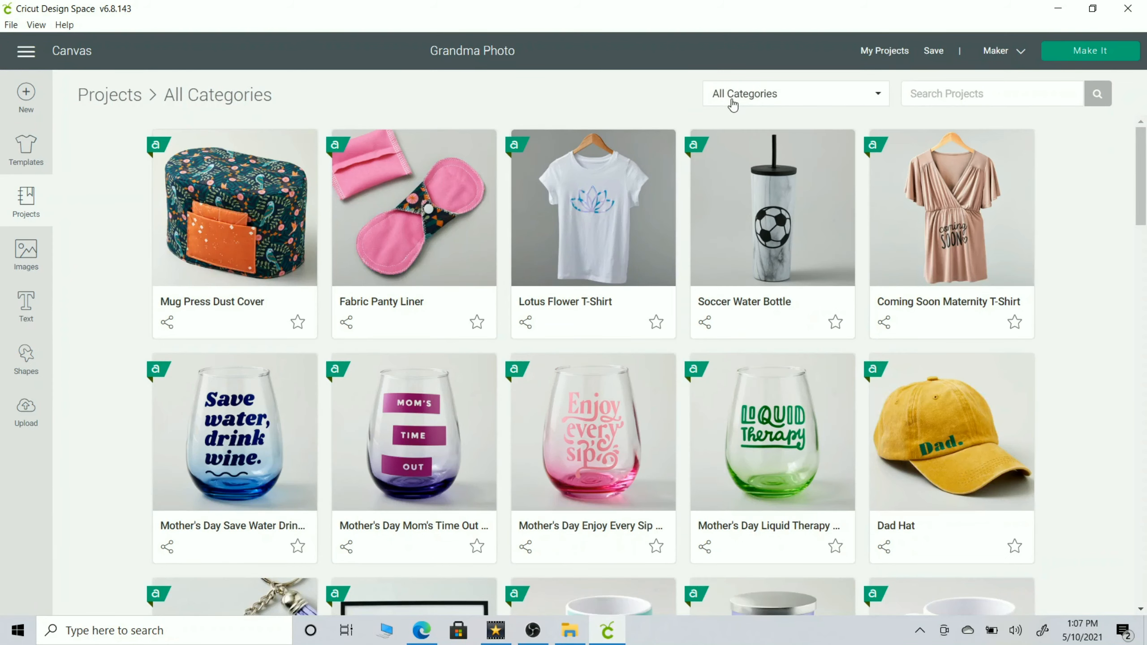
pyautogui.click(733, 105)
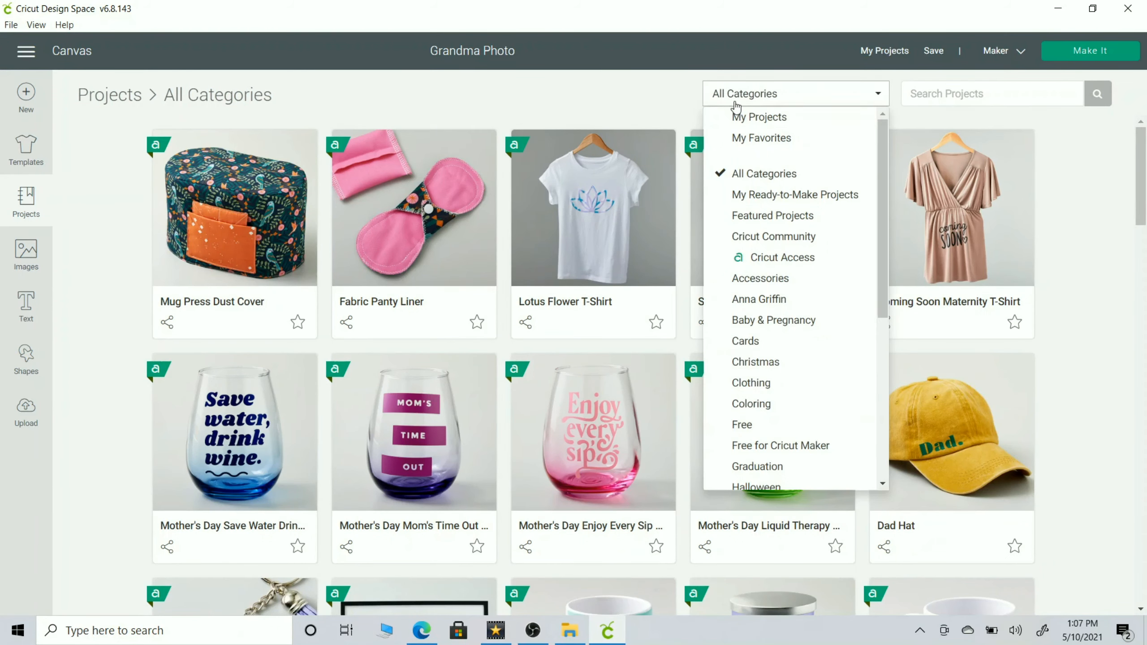
pyautogui.click(810, 123)
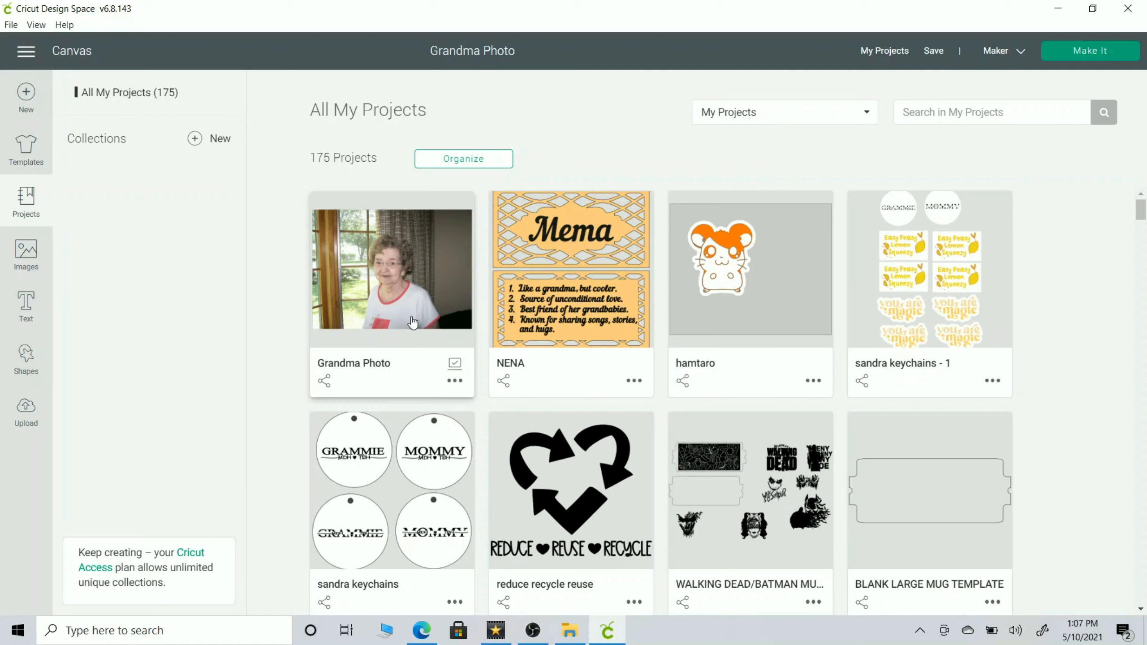
# Step: Look at the Grandma Photo project's management options, close them, and open the project on the canvas for customizing
pyautogui.click(455, 382)
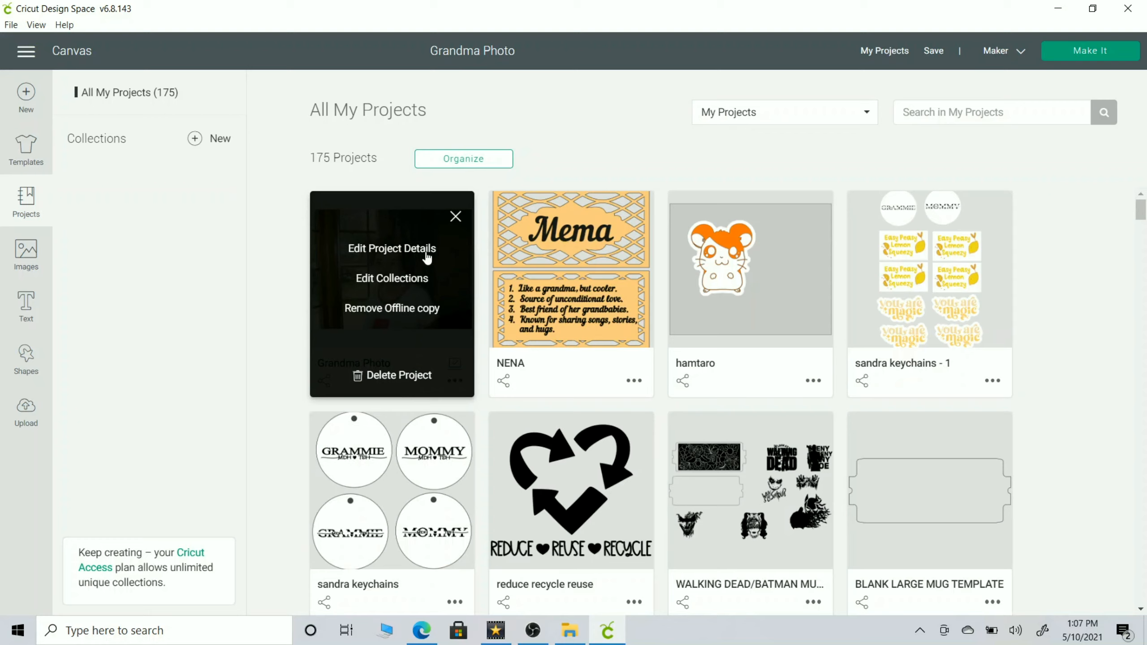
pyautogui.click(456, 218)
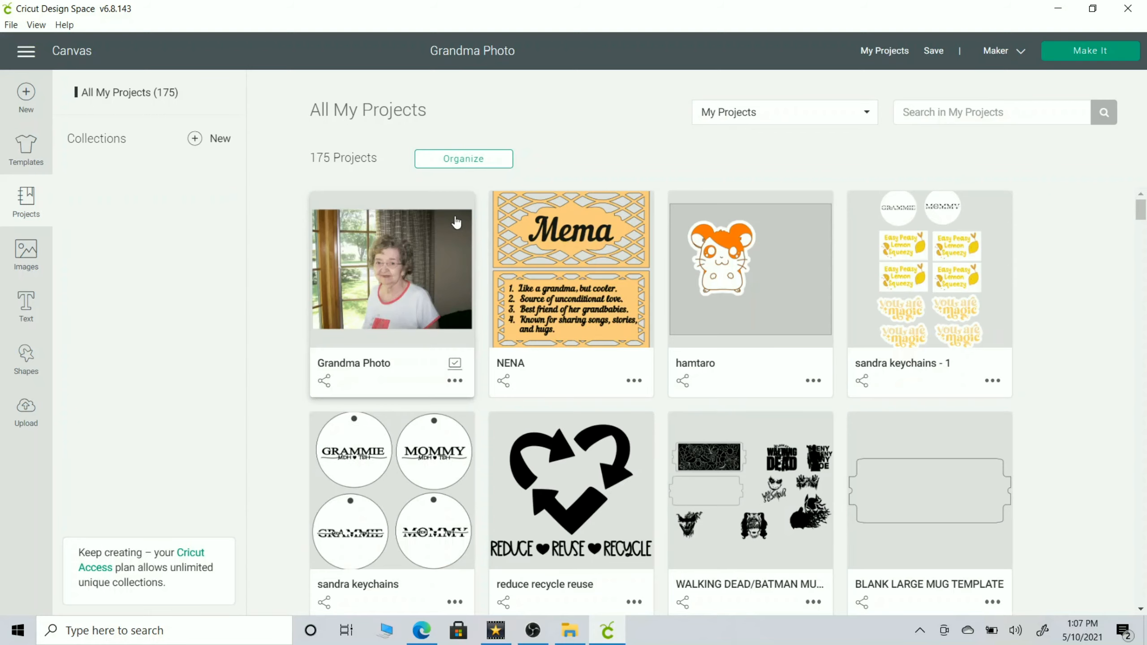
pyautogui.click(422, 249)
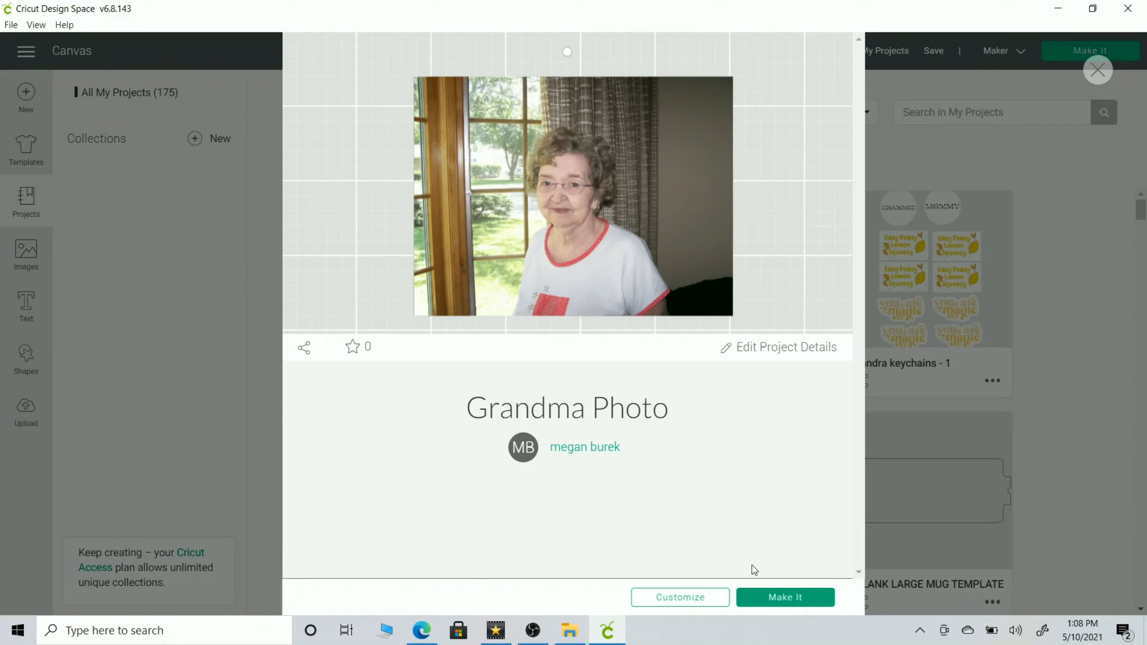
pyautogui.click(685, 601)
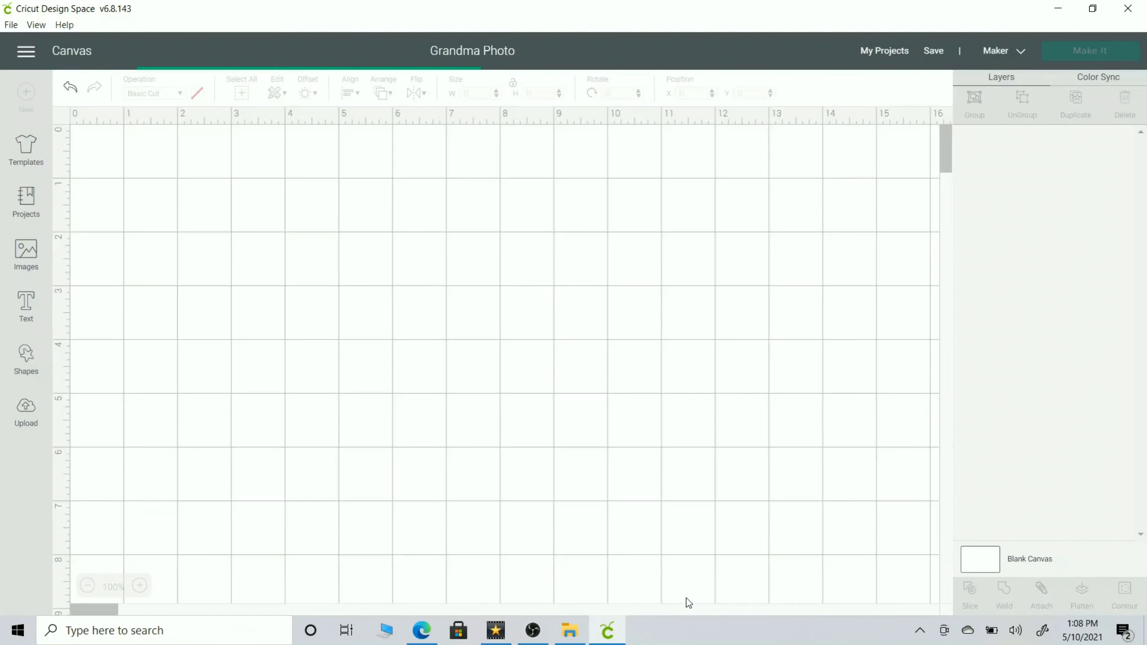